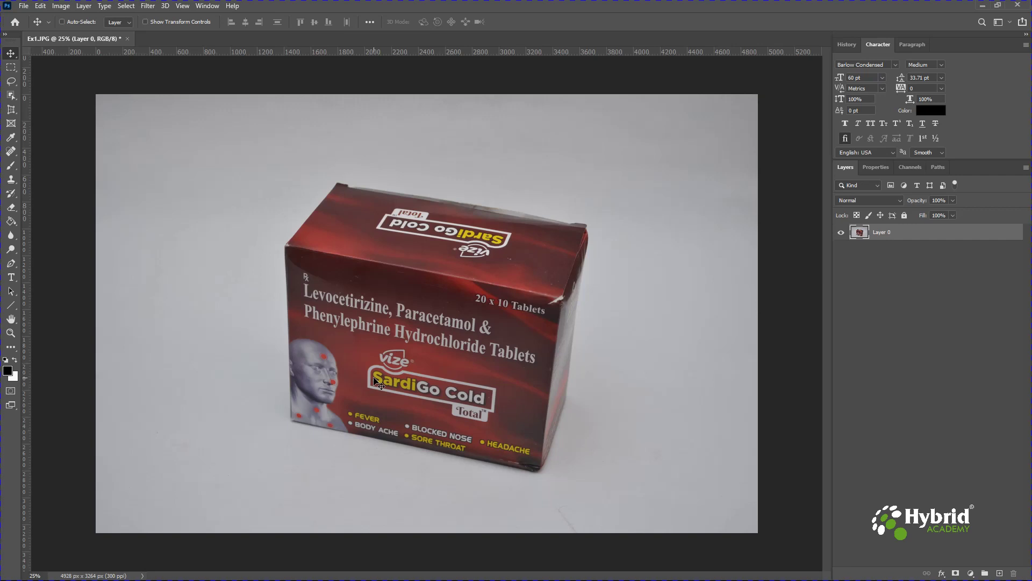
Duplicate the photo layer and apply Levels to the copy with input black 19 and input white 241
key(ctrl+j)
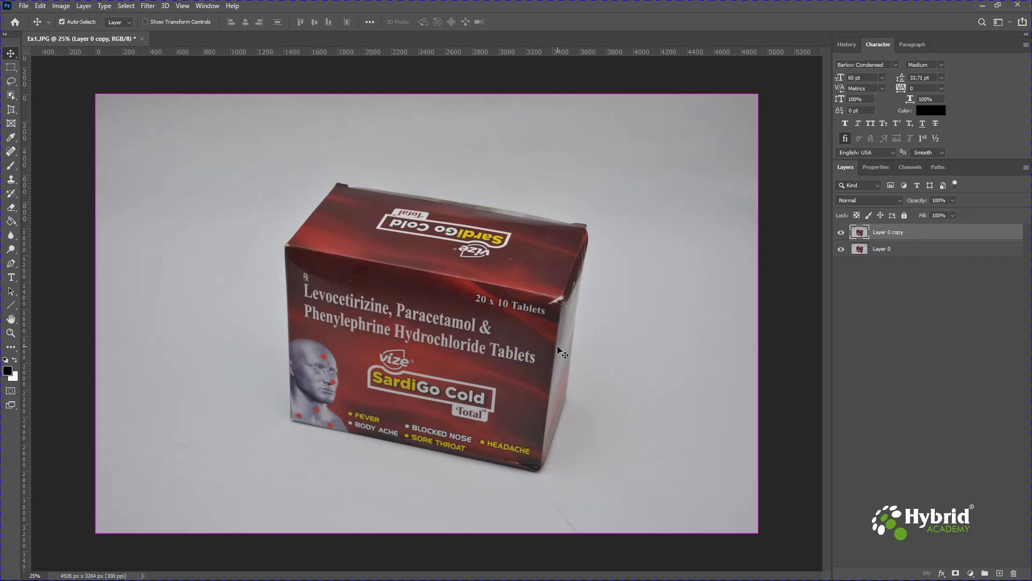
key(ctrl+l)
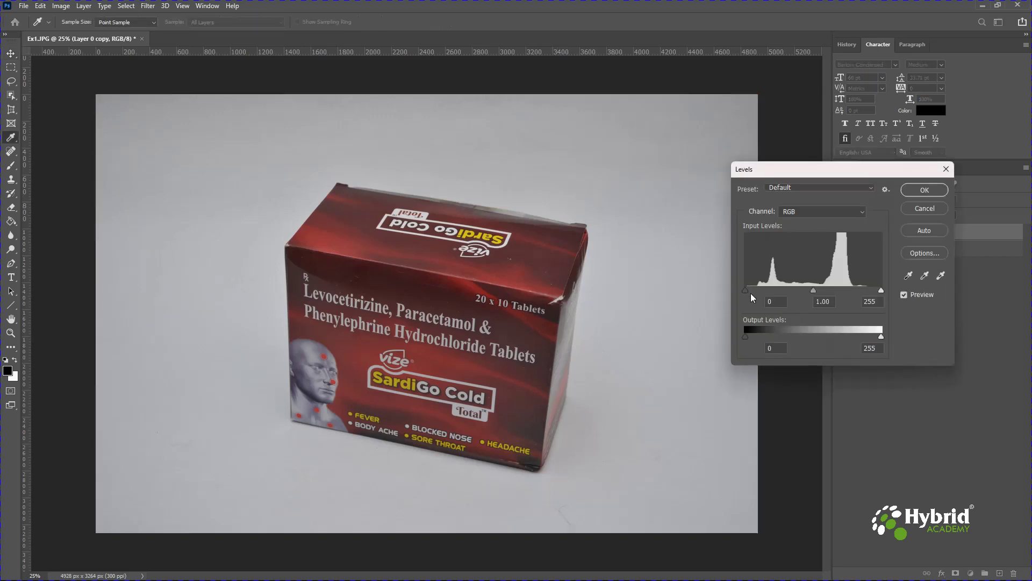
drag(745, 289, 756, 292)
drag(881, 290, 874, 289)
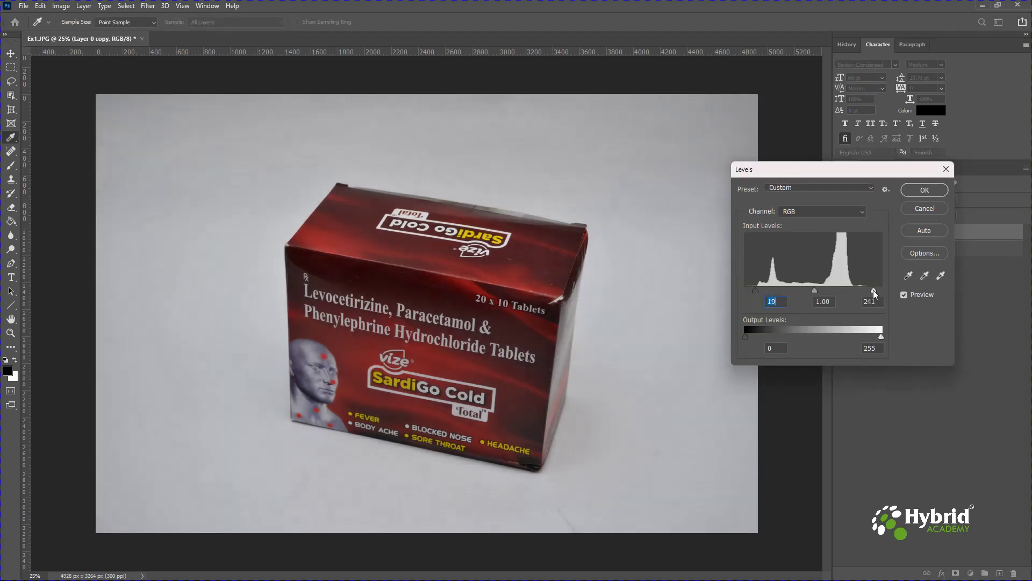
click(923, 189)
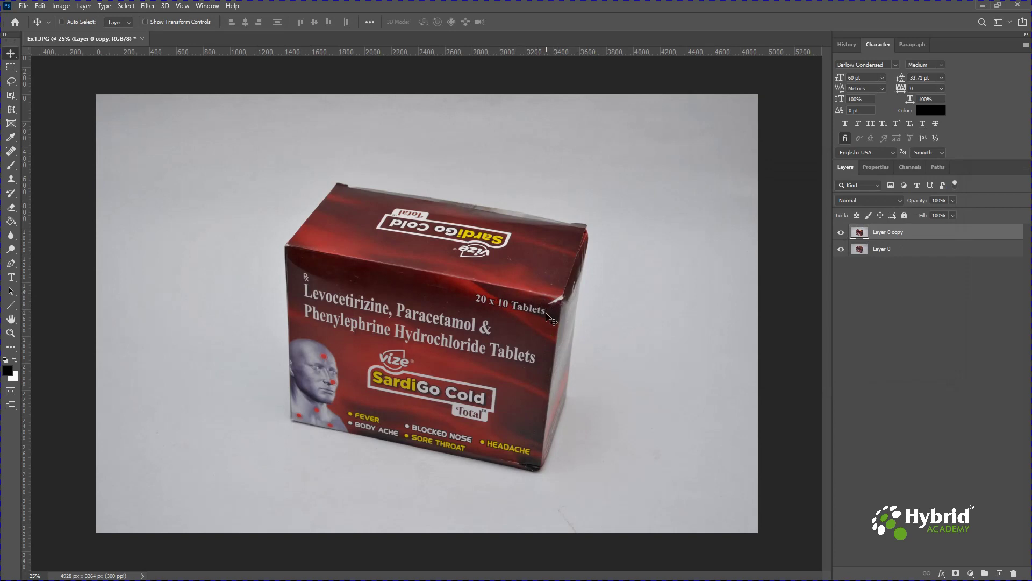
Copy a rectangular patch of the box's front top edge to a new layer and move it over the torn corner
key(ctrl)
scroll(553, 316, up, 3)
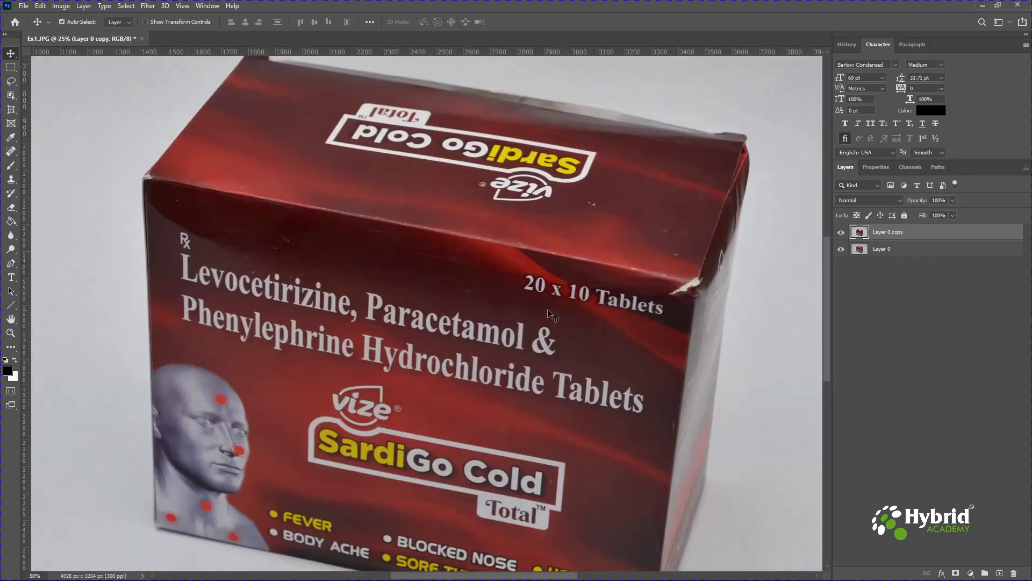
scroll(442, 295, up, 2)
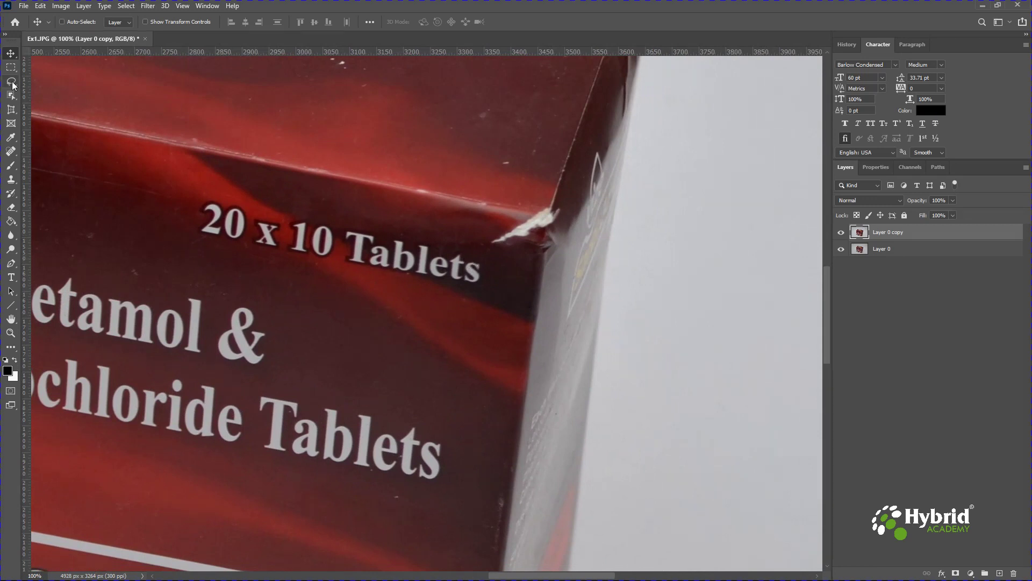
key(m)
drag(251, 150, 334, 198)
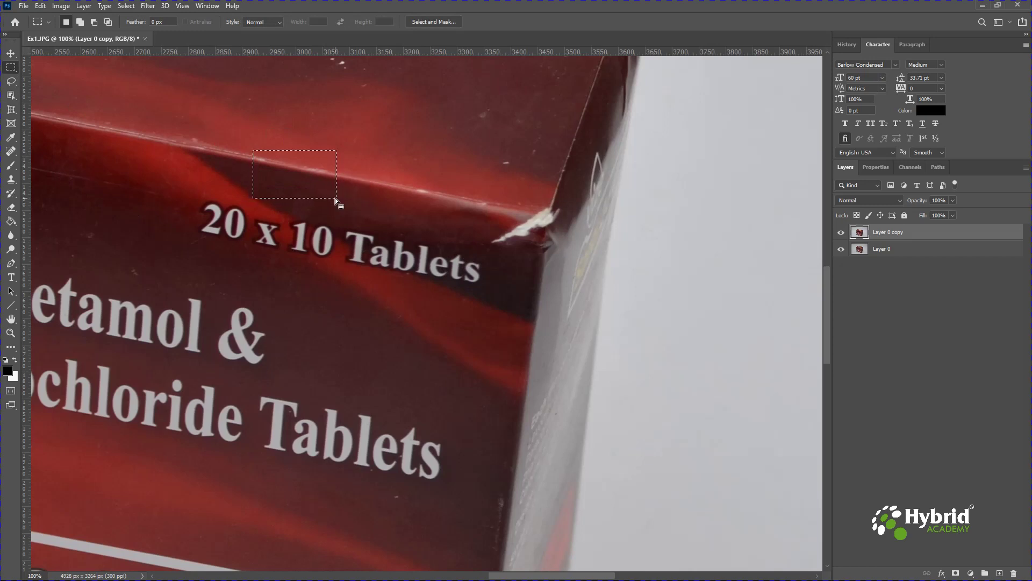
key(ctrl+j)
key(v)
mouse_move(326, 194)
mouse_down()
mouse_move(445, 214)
mouse_move(528, 244)
mouse_move(527, 219)
mouse_move(539, 221)
mouse_up()
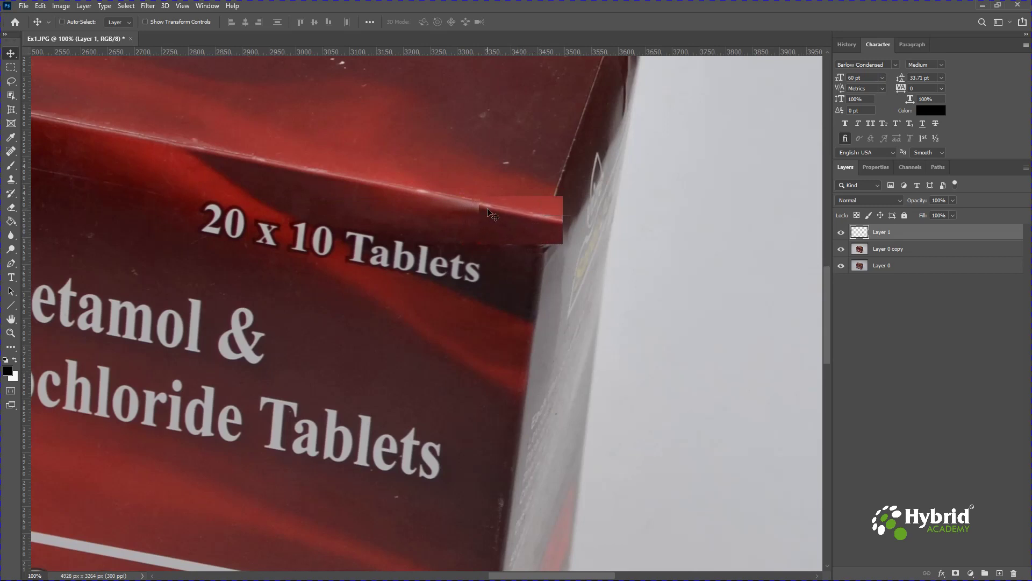
Erase the hard borders of the pasted patch with a small soft eraser so it blends into the torn corner
key(e)
key(bracketleft)
key(bracketleft)
key(bracketleft)
key(bracketleft)
key(bracketleft)
key(bracketleft)
key(bracketleft)
key(bracketleft)
key(bracketleft)
key(bracketleft)
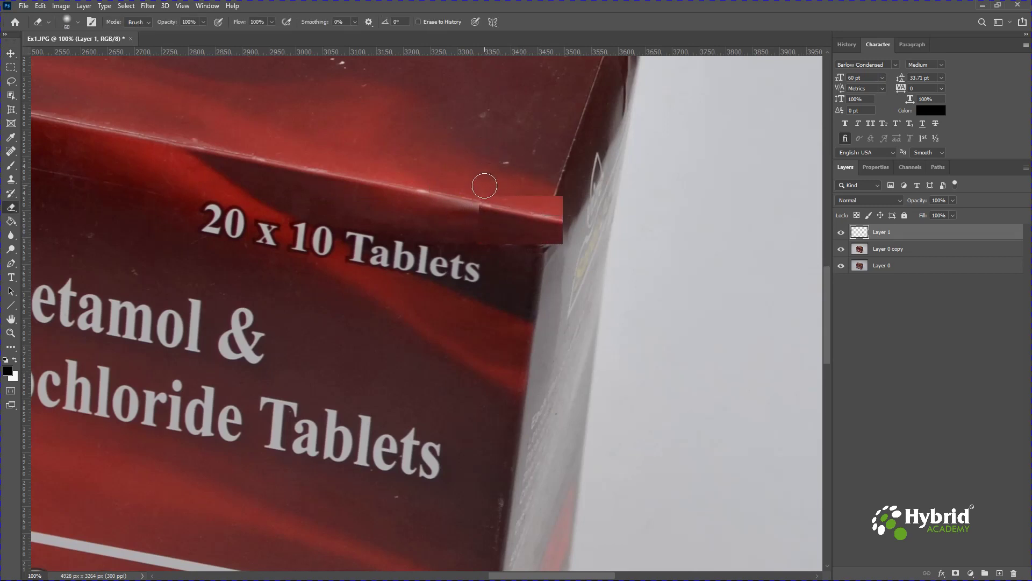
mouse_move(487, 189)
mouse_down()
mouse_move(554, 197)
mouse_move(565, 242)
mouse_move(518, 246)
mouse_move(472, 203)
mouse_up()
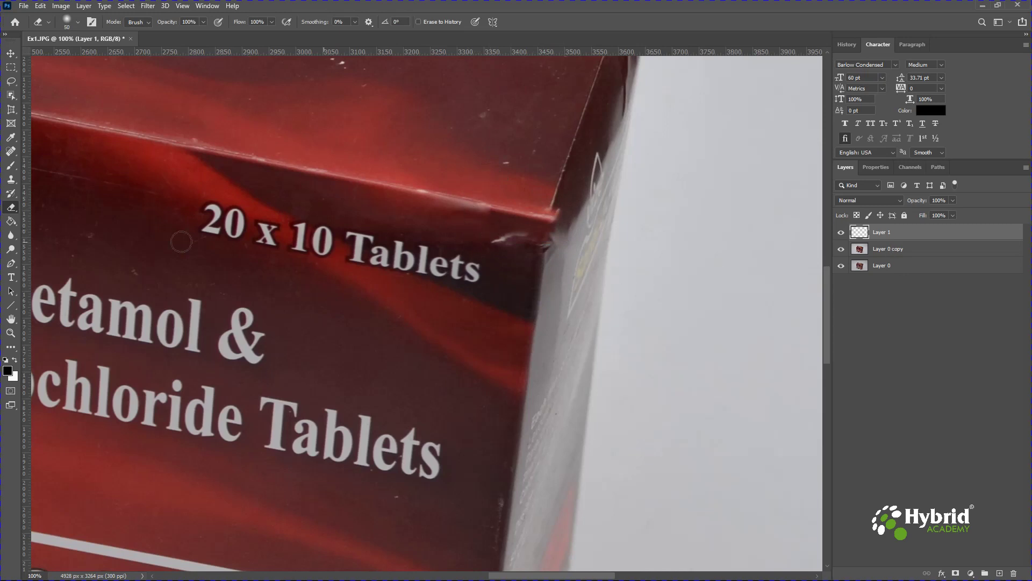
Smudge the leftover tear mark beneath the patch with the Smudge tool at 90% strength and a smaller brush
right_click(10, 241)
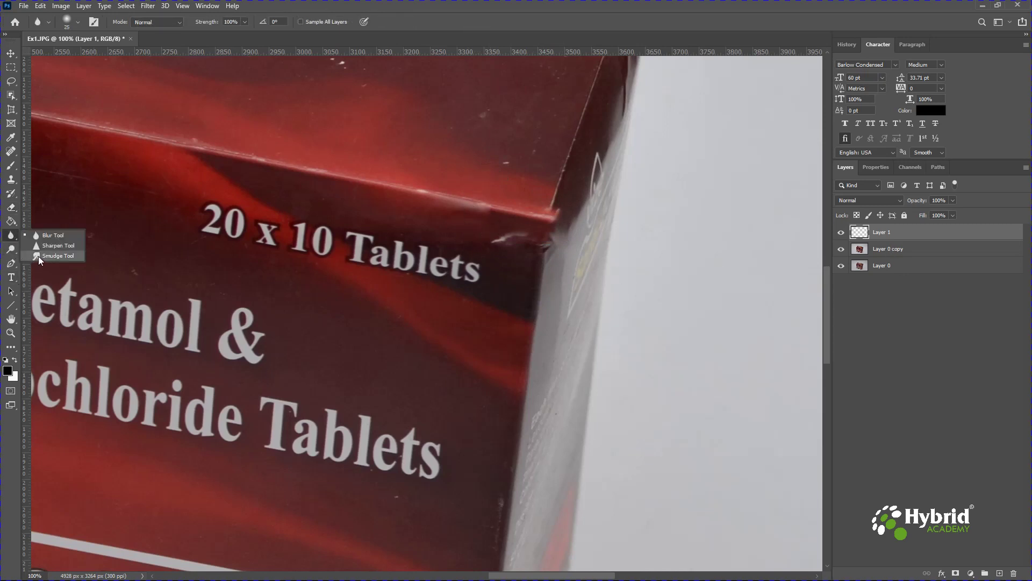
click(38, 256)
key(bracketleft)
key(bracketleft)
key(bracketleft)
key(bracketleft)
key(bracketleft)
key(bracketleft)
key(bracketleft)
key(bracketleft)
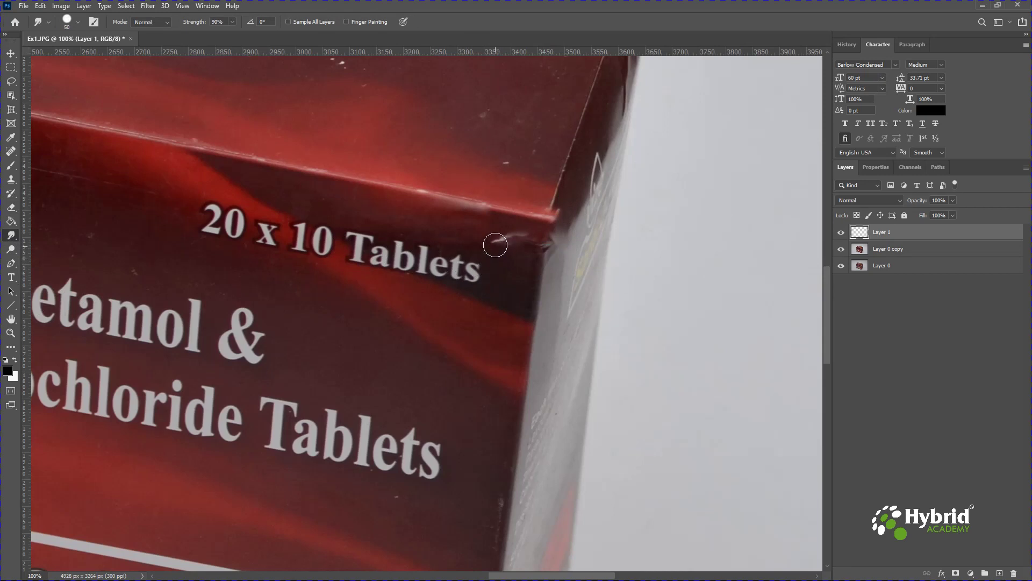
mouse_move(498, 234)
mouse_down()
mouse_move(524, 252)
mouse_move(534, 242)
mouse_move(537, 262)
mouse_move(538, 243)
mouse_move(509, 236)
mouse_up()
Erase the smudged excess on Layer 1 below the patch and around the box corner
key(e)
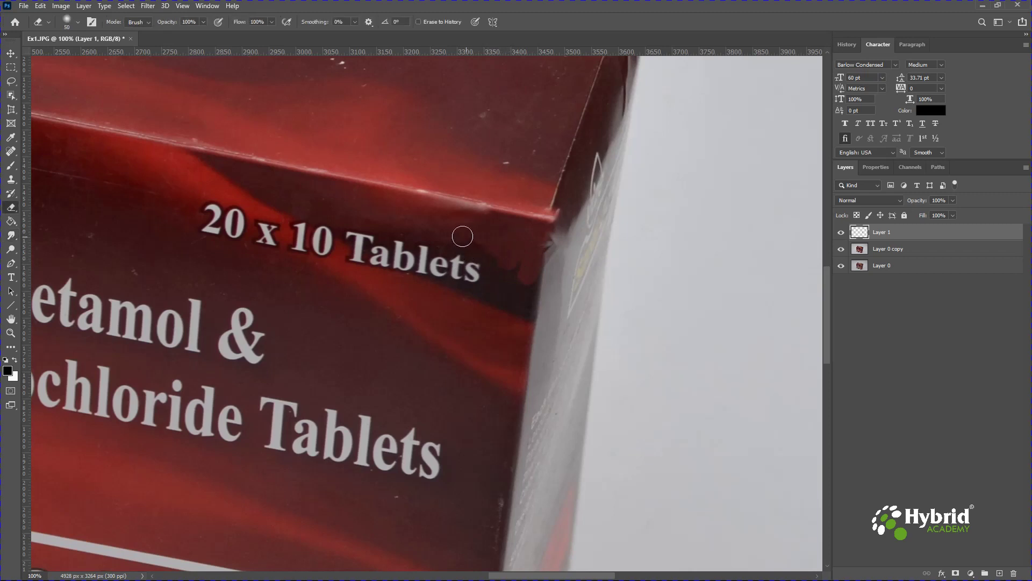
key(bracketright)
key(bracketright)
key(bracketright)
mouse_move(461, 237)
mouse_down()
mouse_move(518, 280)
mouse_move(538, 273)
mouse_up()
click(11, 235)
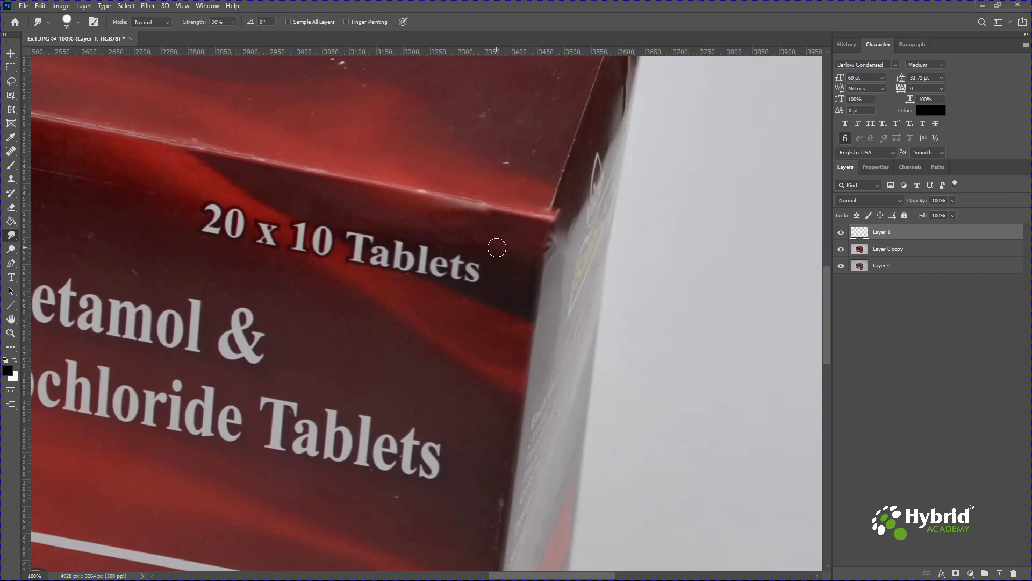
key(e)
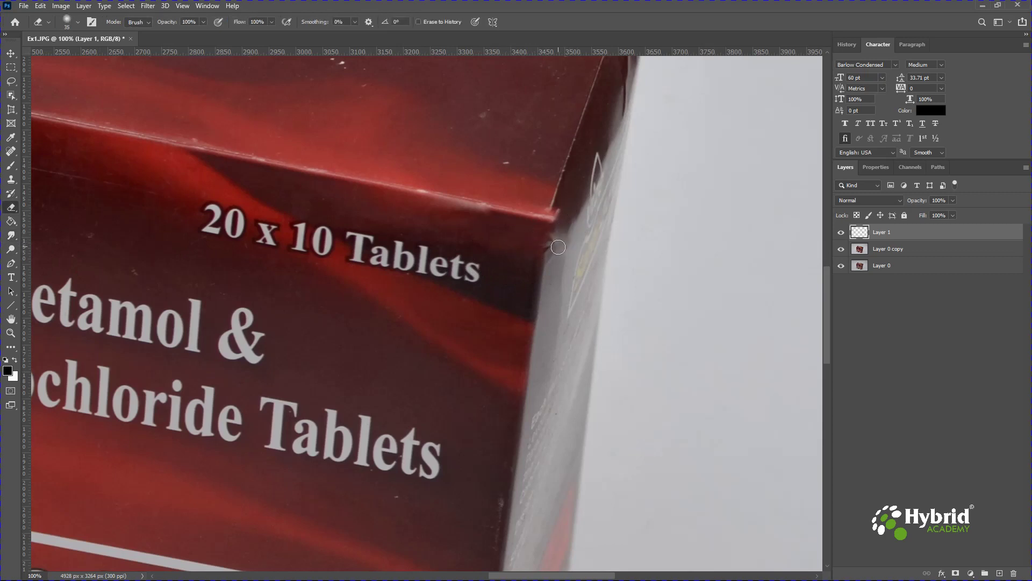
Smudge away the remaining tear marks along the corner's vertical edge on Layer 0 copy with a 25 px brush
click(11, 235)
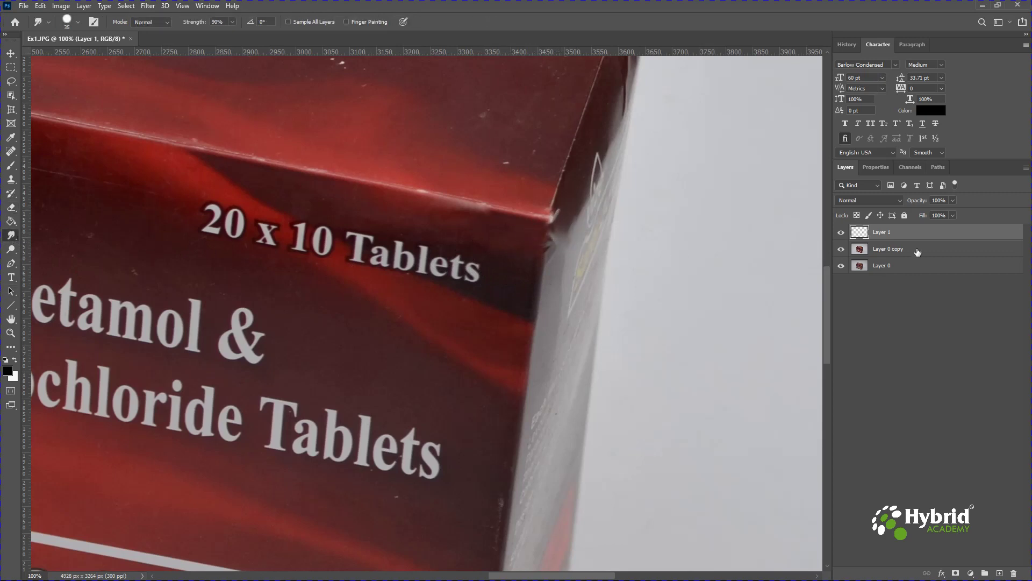
click(908, 249)
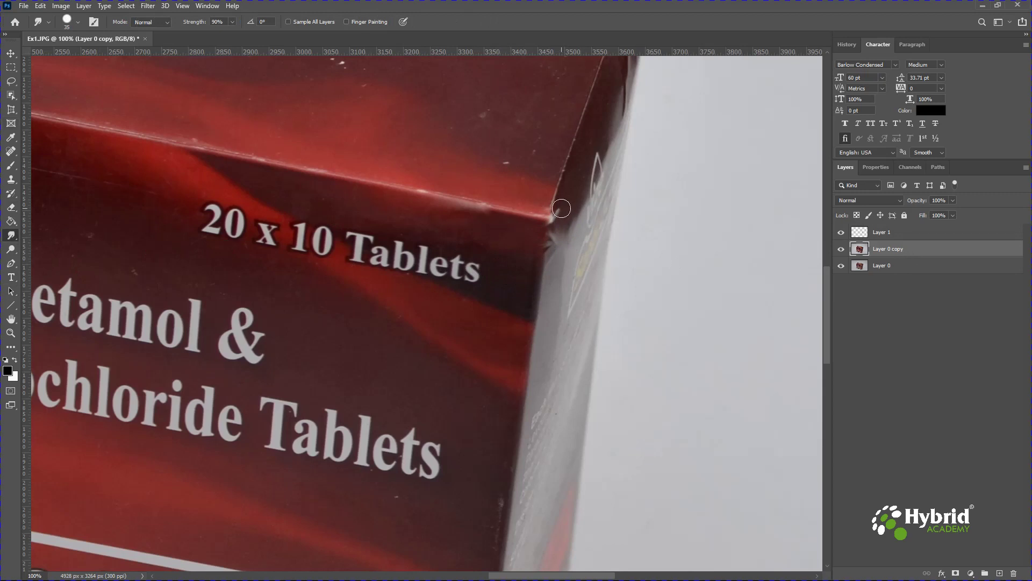
key(bracketleft)
mouse_move(560, 223)
mouse_down()
mouse_move(552, 264)
mouse_move(543, 245)
mouse_move(555, 231)
mouse_move(540, 260)
mouse_up()
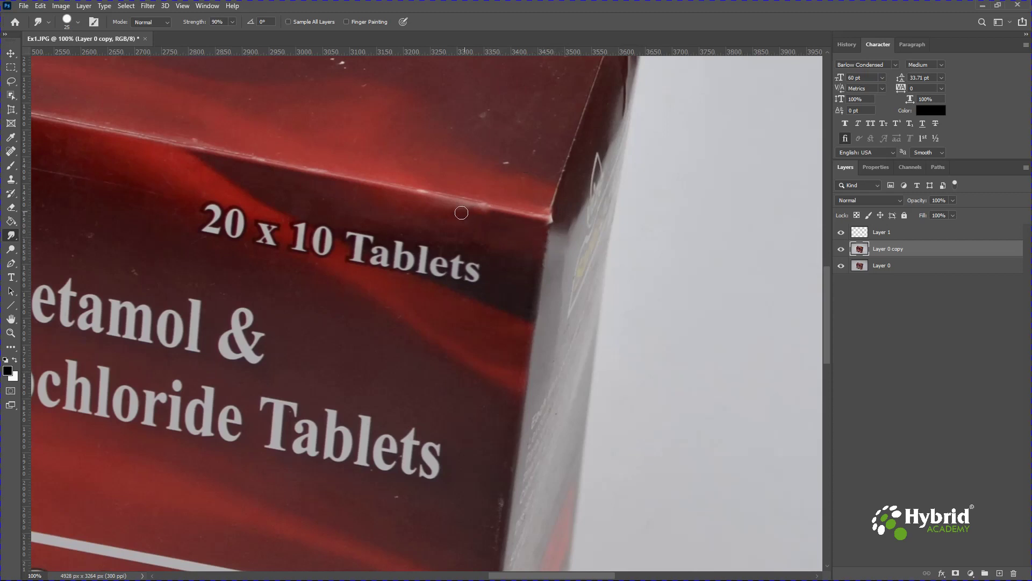
Smudge the patch's seam on Layer 1 and soften it with a 70 px eraser along the top edge
key(alt+bracketright)
drag(471, 215, 461, 209)
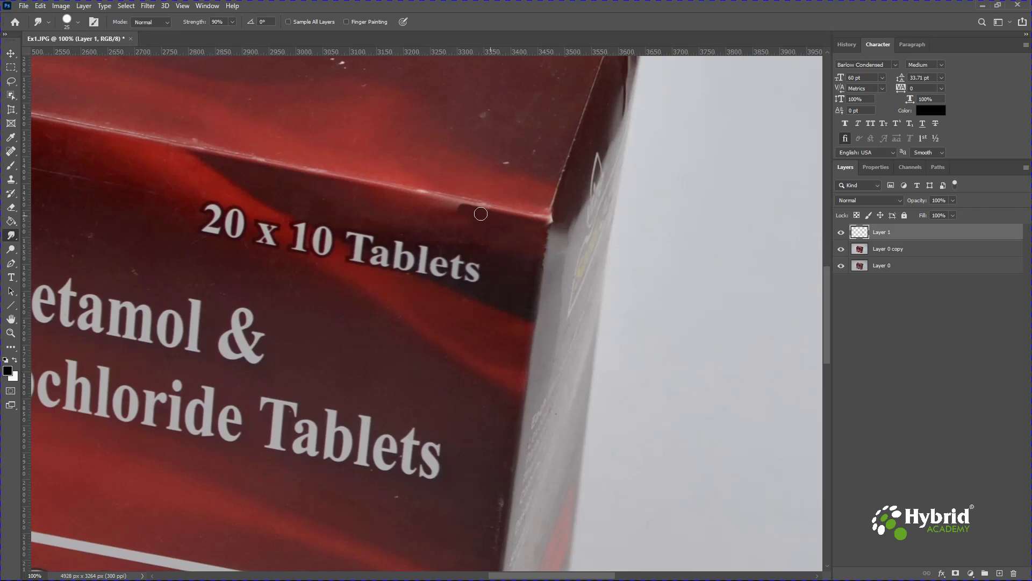
key(e)
key(bracketright)
key(bracketright)
key(bracketright)
key(bracketright)
key(bracketright)
drag(456, 207, 459, 192)
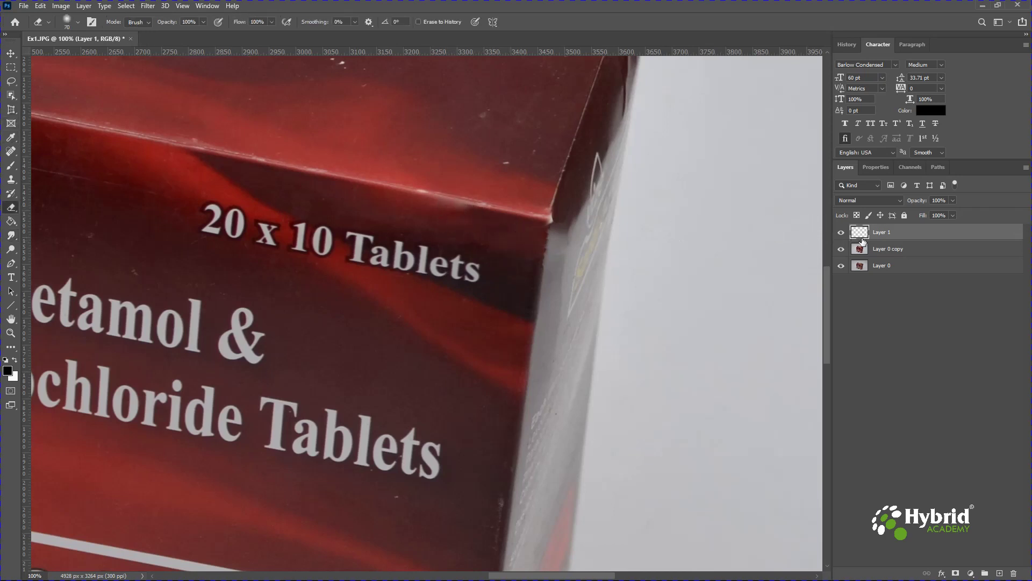
Compare the box corner with and without the repair by toggling the visibility of Layer 1
key(ctrl+minus)
key(ctrl+minus)
key(ctrl+minus)
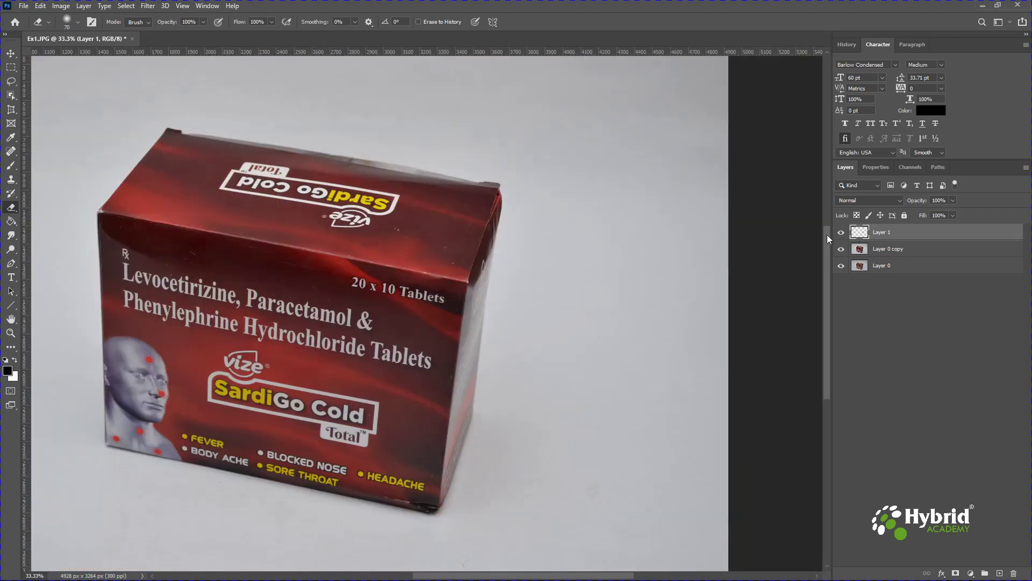
click(841, 234)
click(841, 234)
click(841, 233)
click(842, 234)
click(841, 234)
click(842, 234)
Remove the dust specks on the box's top face near the repaired corner on Layer 0 copy with the Spot Healing Brush
key(ctrl+plus)
key(ctrl+plus)
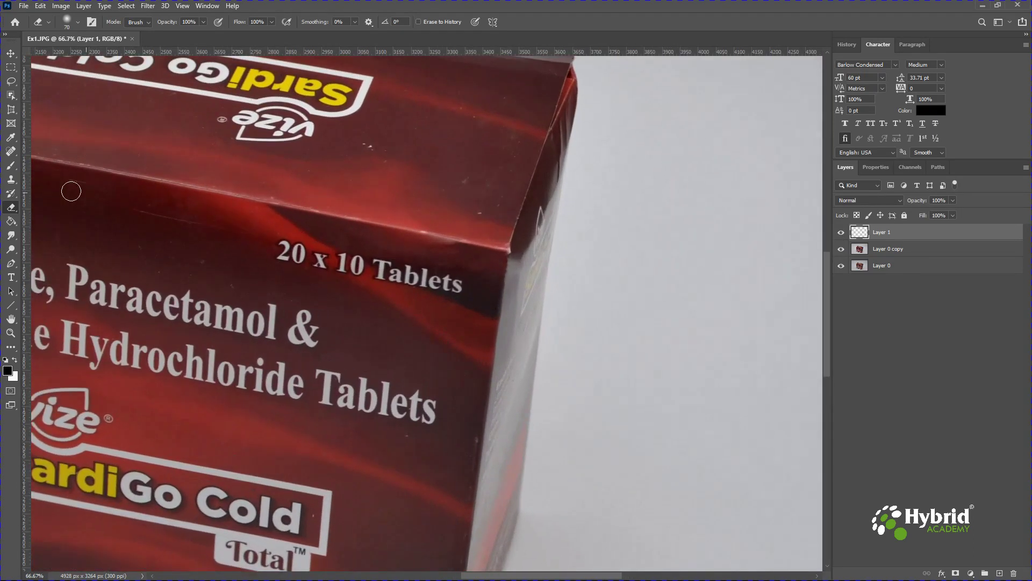
click(10, 154)
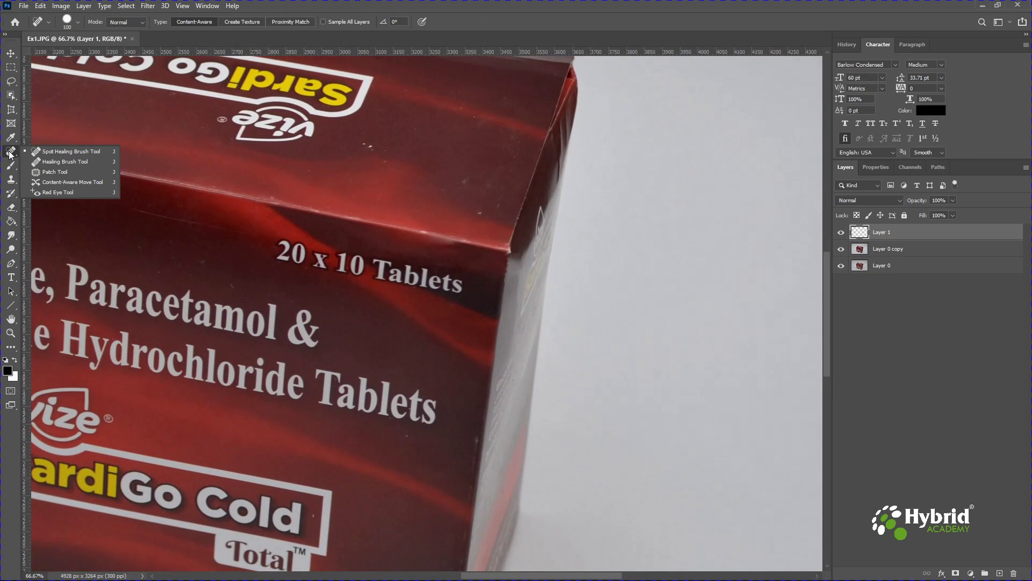
click(69, 151)
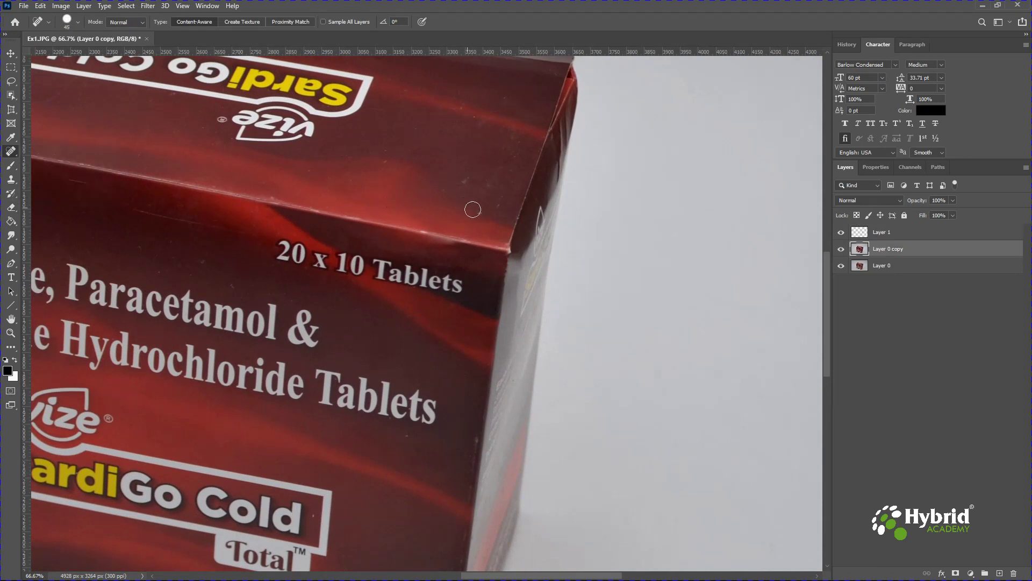
click(477, 211)
click(467, 181)
drag(487, 205, 496, 206)
drag(463, 108, 481, 114)
click(512, 101)
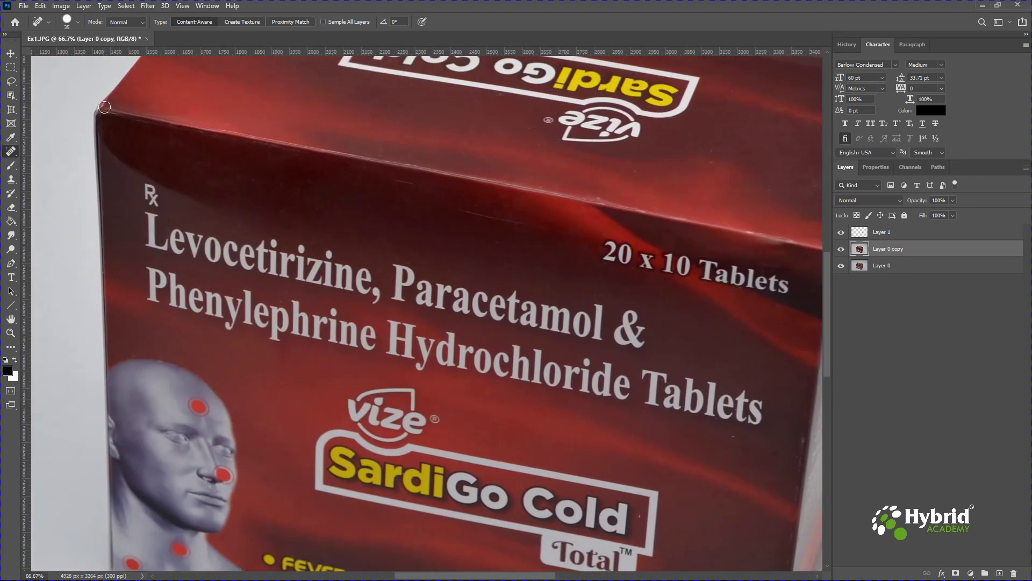
Heal further specks and scratches across the box's front and top faces with the Spot Healing Brush
mouse_move(414, 553)
mouse_down()
mouse_move(311, 290)
mouse_move(251, 357)
mouse_move(238, 356)
mouse_up()
drag(637, 246, 636, 259)
drag(540, 387, 529, 257)
mouse_move(493, 357)
mouse_down()
mouse_move(591, 376)
mouse_move(497, 468)
mouse_move(414, 484)
mouse_move(468, 419)
mouse_move(449, 325)
mouse_move(595, 325)
mouse_move(619, 227)
mouse_up()
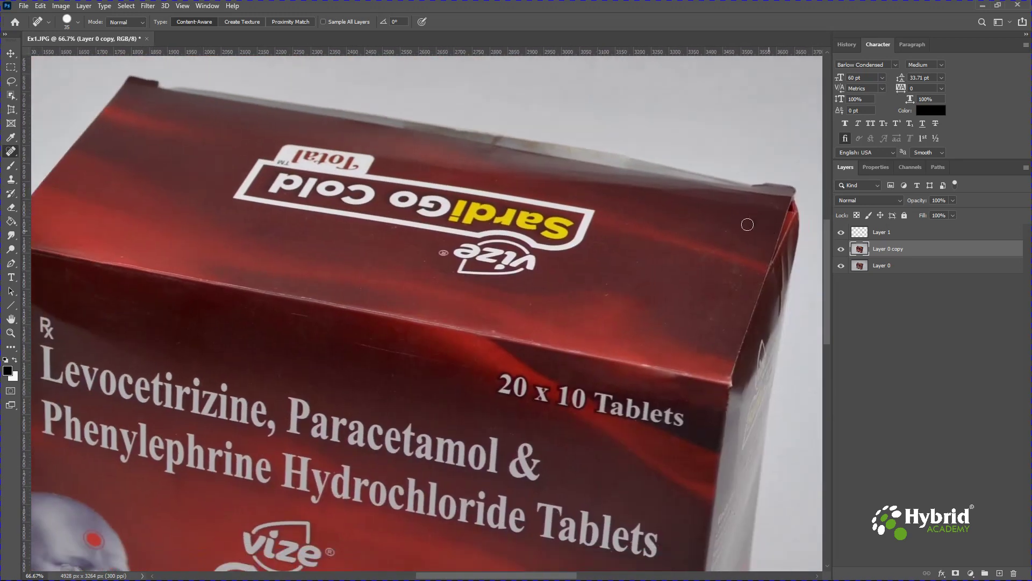
Fill the empty Layer 2 beneath Layer 0 copy with the white background color
drag(550, 156, 535, 215)
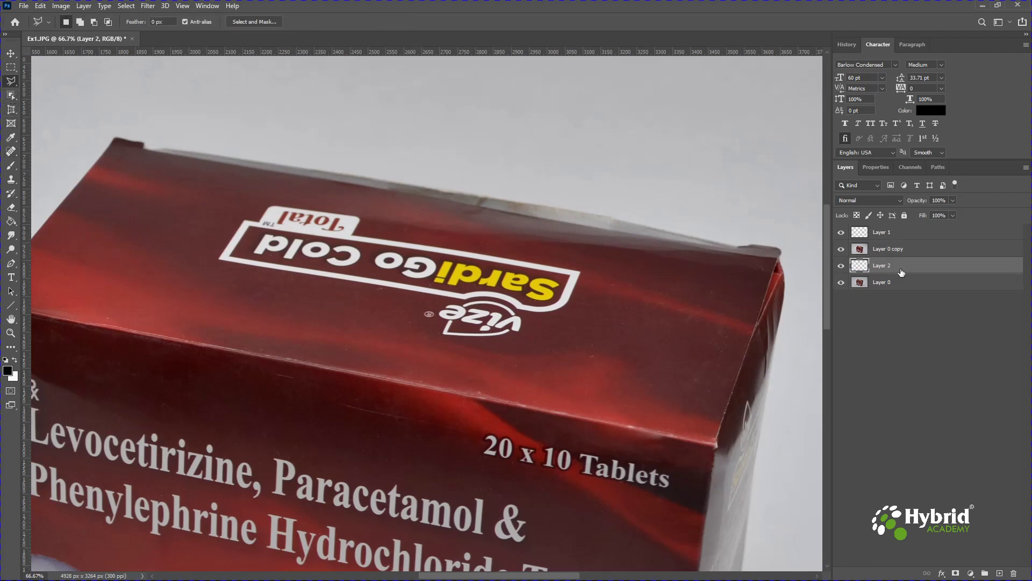
key(ctrl+BackSpace)
Start a Pen tool outline at the box's front left top corner and trace the back top edge to the rear right corner
drag(289, 270, 368, 249)
key(p)
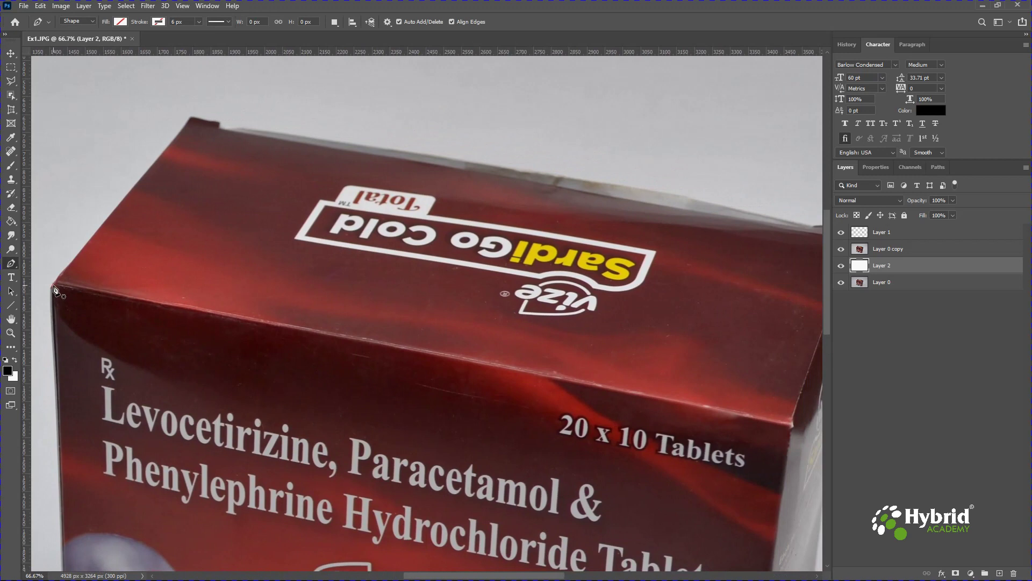
click(53, 286)
drag(189, 119, 203, 118)
key(ctrl+z)
alt+click(197, 116)
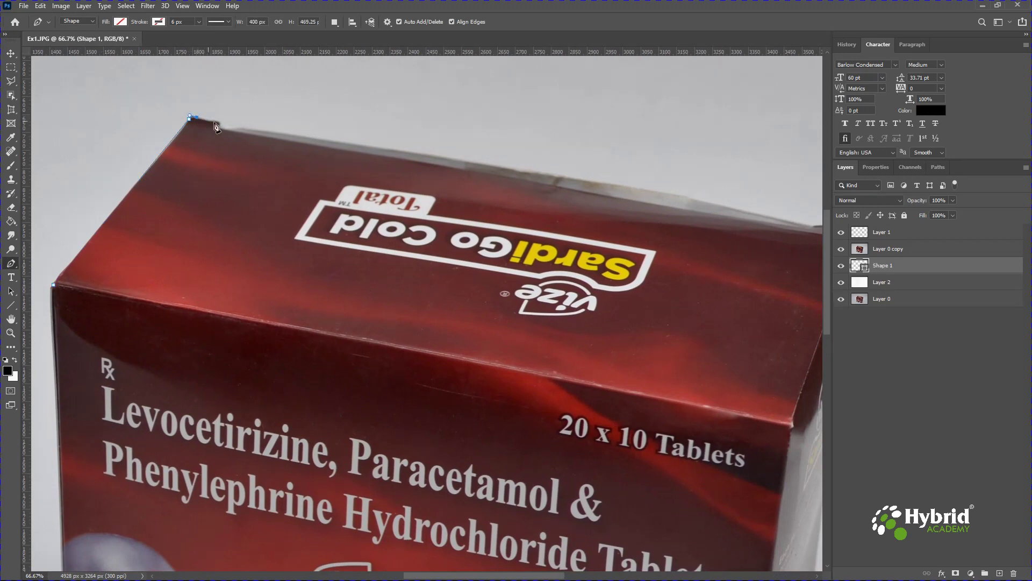
click(219, 128)
drag(633, 245, 483, 222)
click(661, 204)
click(673, 201)
click(686, 201)
click(703, 204)
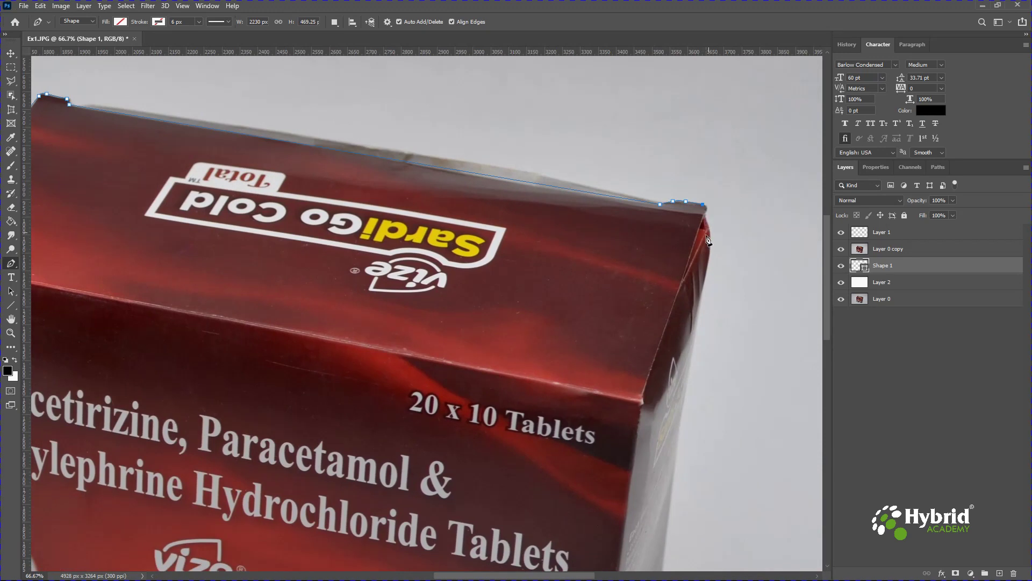
Continue the pen outline around the rear right corner and down the box's right side to the bottom rear corner
drag(701, 220, 701, 222)
alt+click(705, 215)
click(712, 240)
drag(691, 302, 653, 188)
alt+click(660, 155)
drag(585, 462, 470, 362)
click(573, 329)
key(ctrl+z)
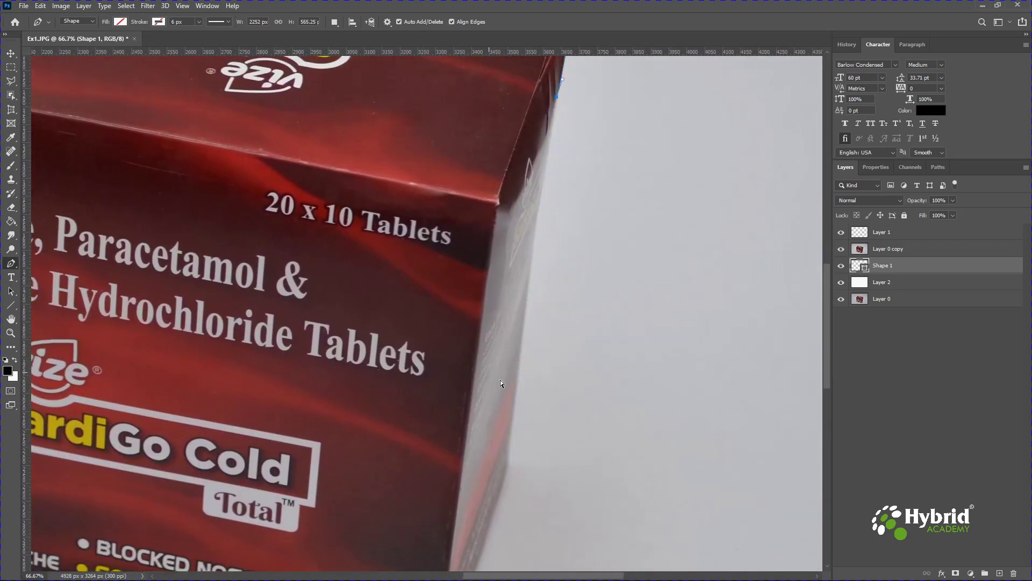
click(509, 445)
scroll(500, 511, down, 3)
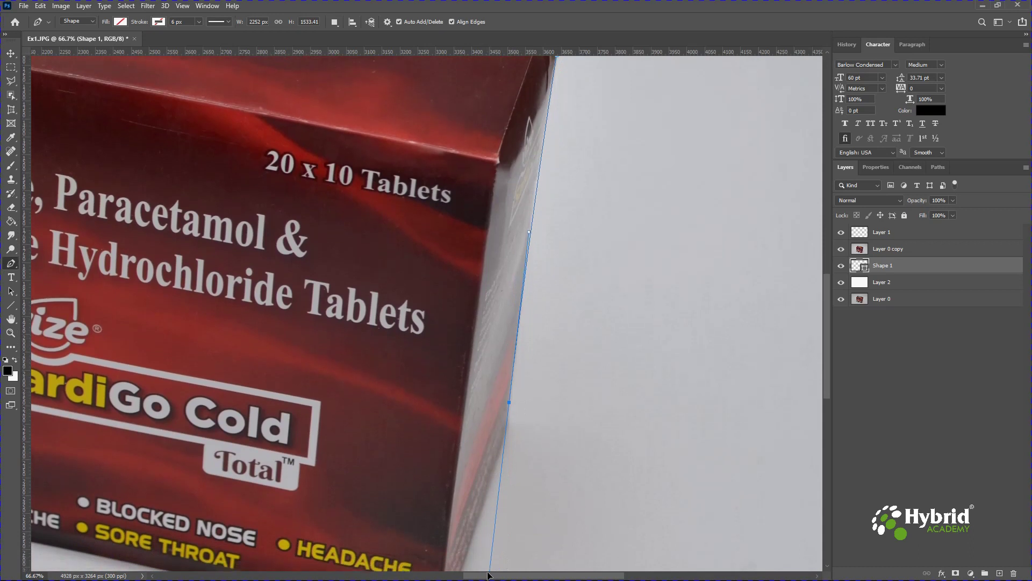
scroll(510, 395, down, 5)
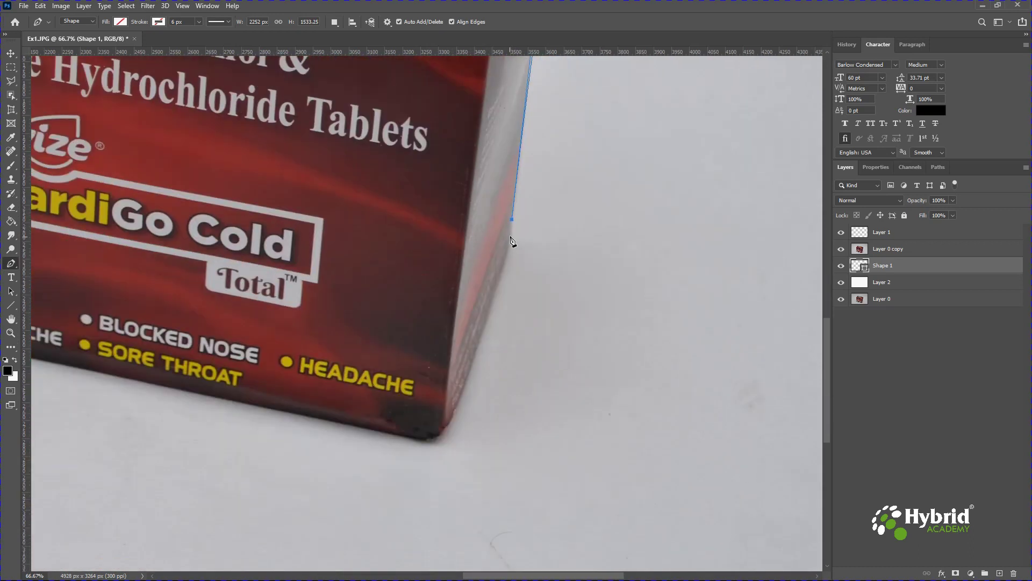
click(508, 245)
Trace the box's bottom and left edges with the Pen tool and close the outline at its starting point
alt+click(431, 441)
drag(408, 430, 384, 334)
click(325, 245)
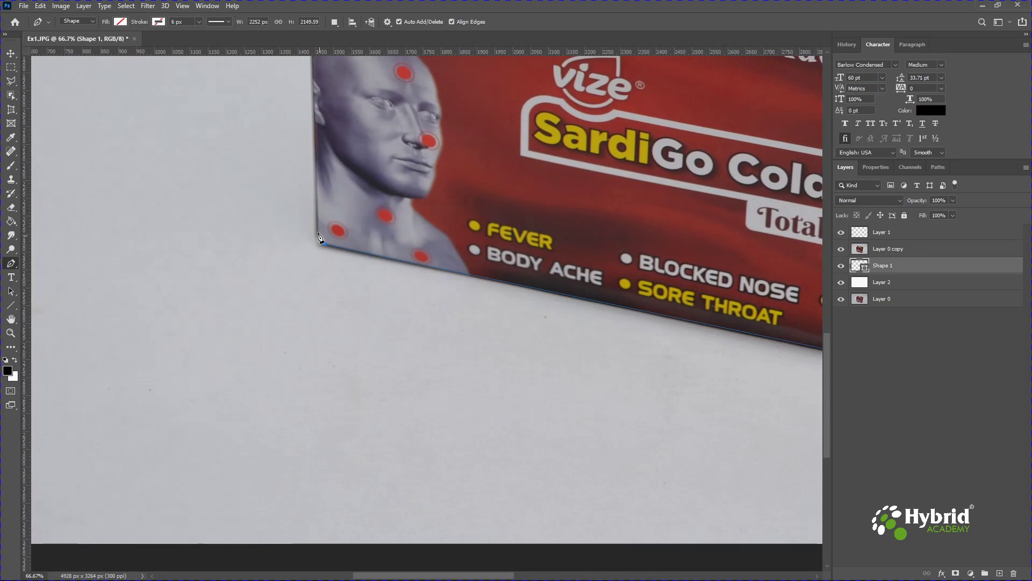
scroll(337, 160, up, 8)
click(304, 245)
drag(311, 229, 313, 231)
key(ctrl+Return)
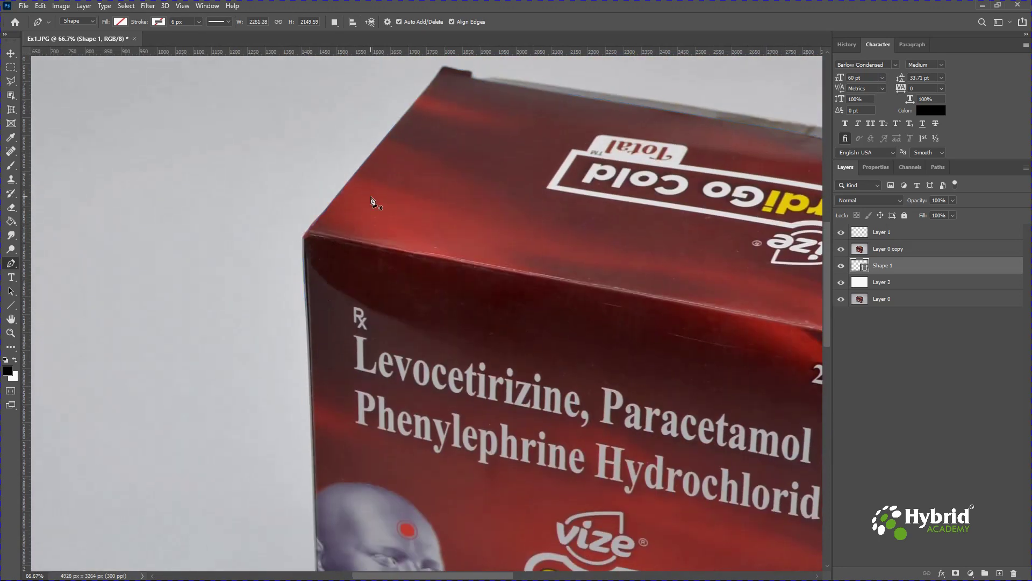
Turn the closed outline into a selection, copy the box from Layer 0 copy to a new layer, and hide Layer 0 copy and Shape 1
key(ctrl+j)
key(ctrl+z)
click(893, 249)
key(ctrl+j)
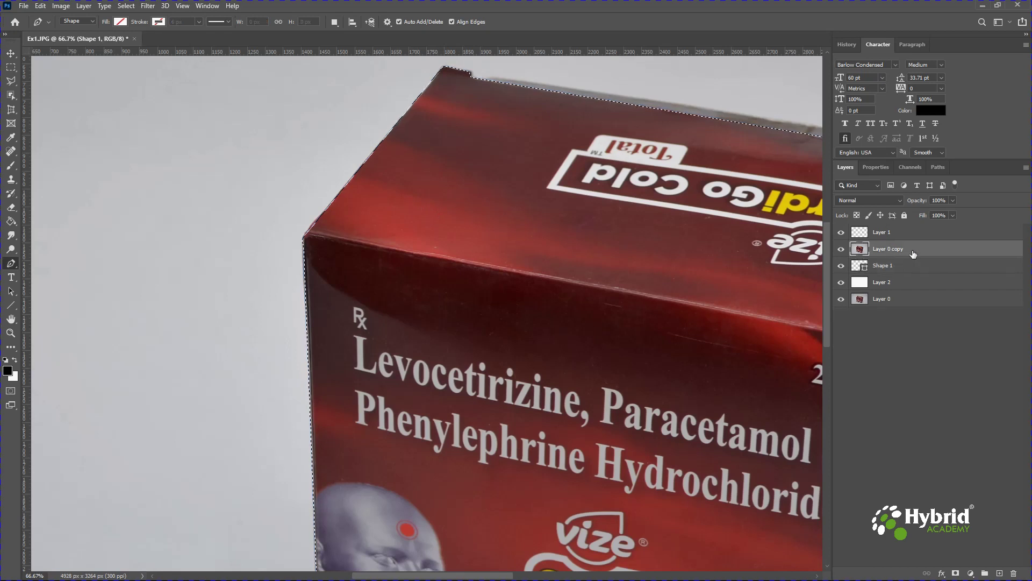
click(847, 283)
click(842, 282)
click(841, 266)
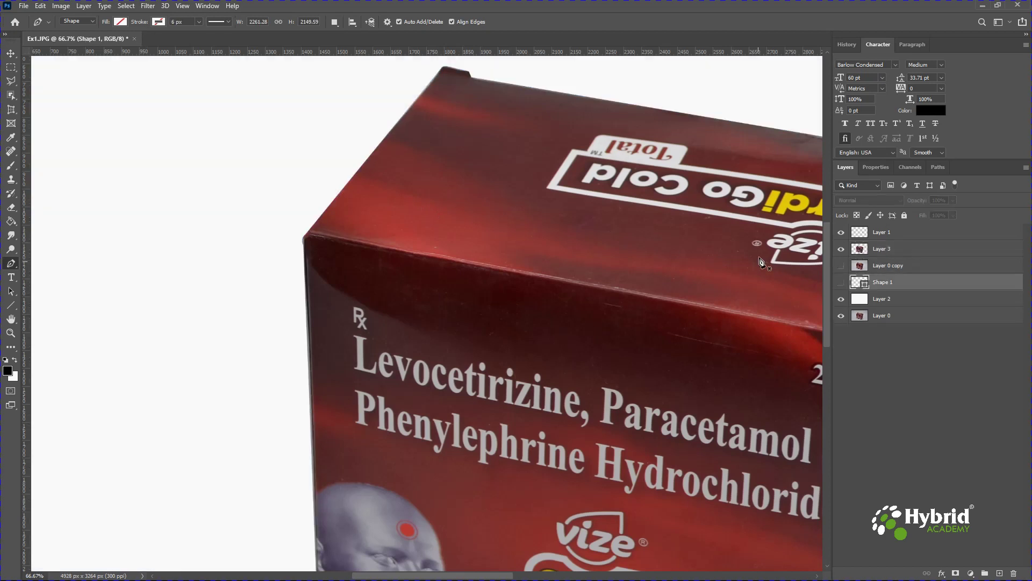
key(ctrl+0)
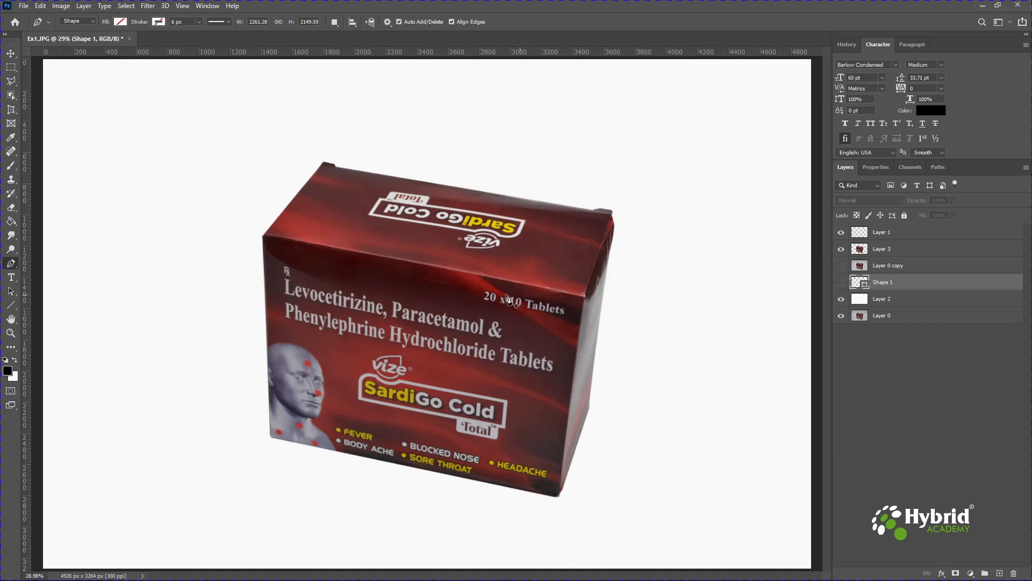
Patch the scratches along the upper edge of the box's front face on Layer 3
drag(275, 256, 309, 281)
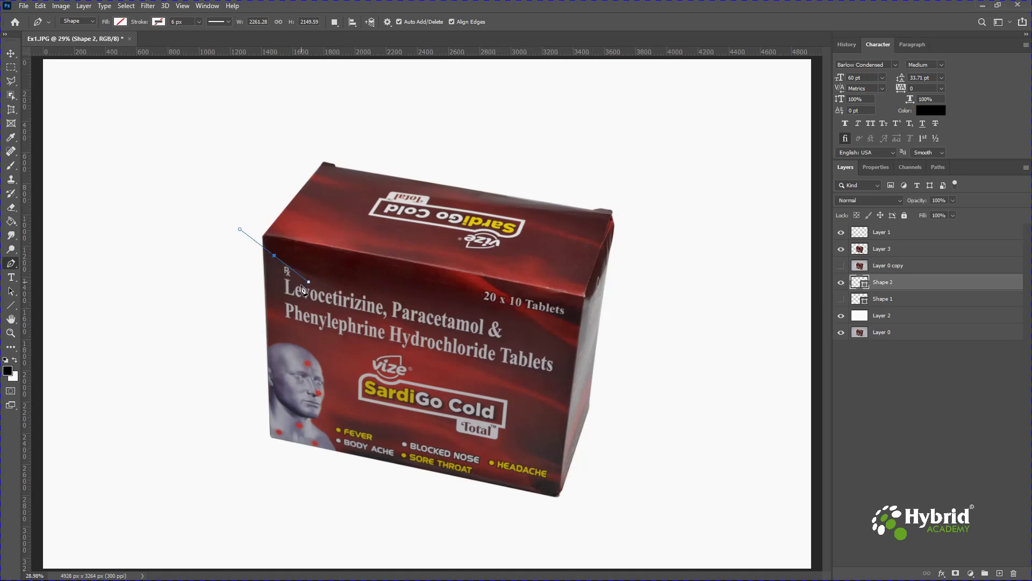
key(ctrl+z)
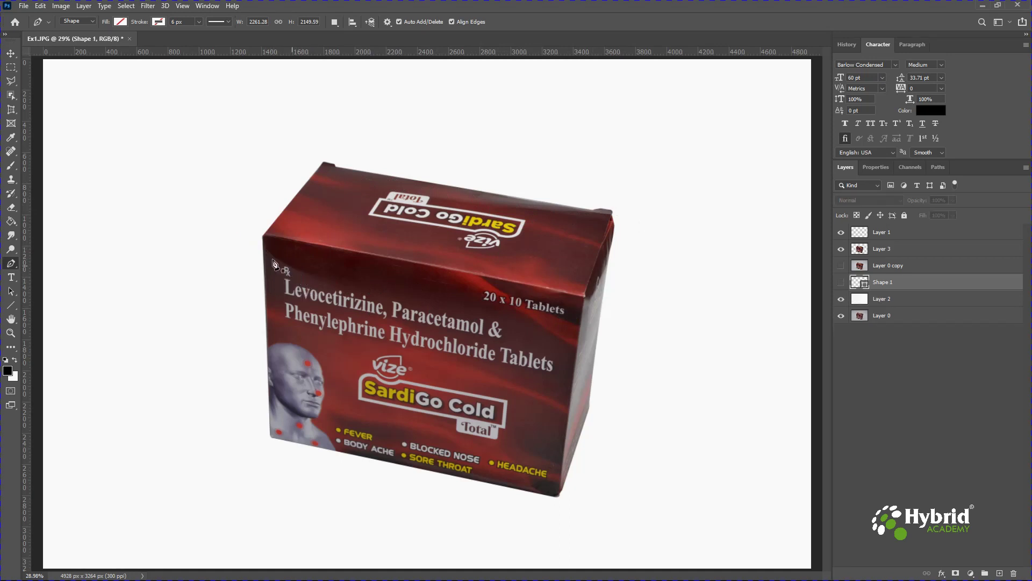
click(10, 151)
click(891, 252)
drag(276, 258, 283, 263)
scroll(316, 272, up, 3)
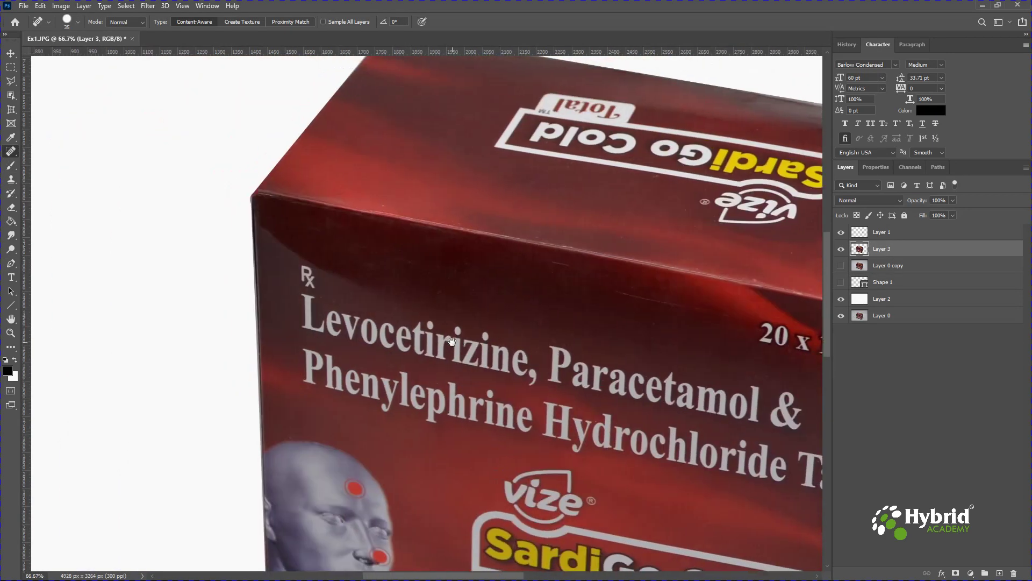
right_click(11, 151)
click(53, 172)
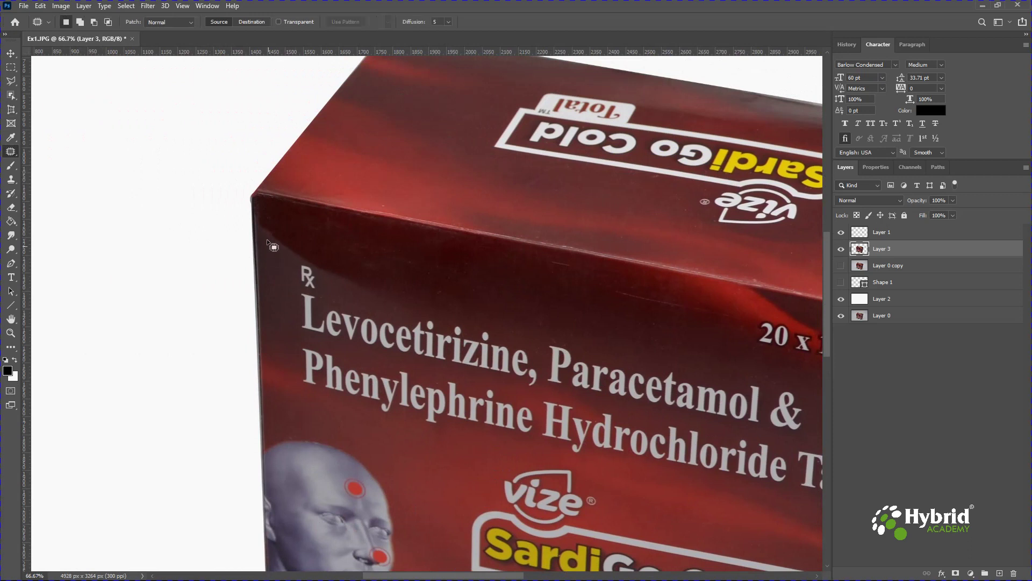
mouse_move(307, 264)
mouse_down()
mouse_move(386, 305)
mouse_move(369, 283)
mouse_move(261, 220)
mouse_up()
mouse_move(325, 262)
mouse_down()
mouse_move(396, 265)
mouse_move(285, 257)
mouse_move(138, 167)
mouse_move(321, 209)
mouse_move(220, 202)
mouse_move(246, 242)
mouse_up()
key(ctrl+d)
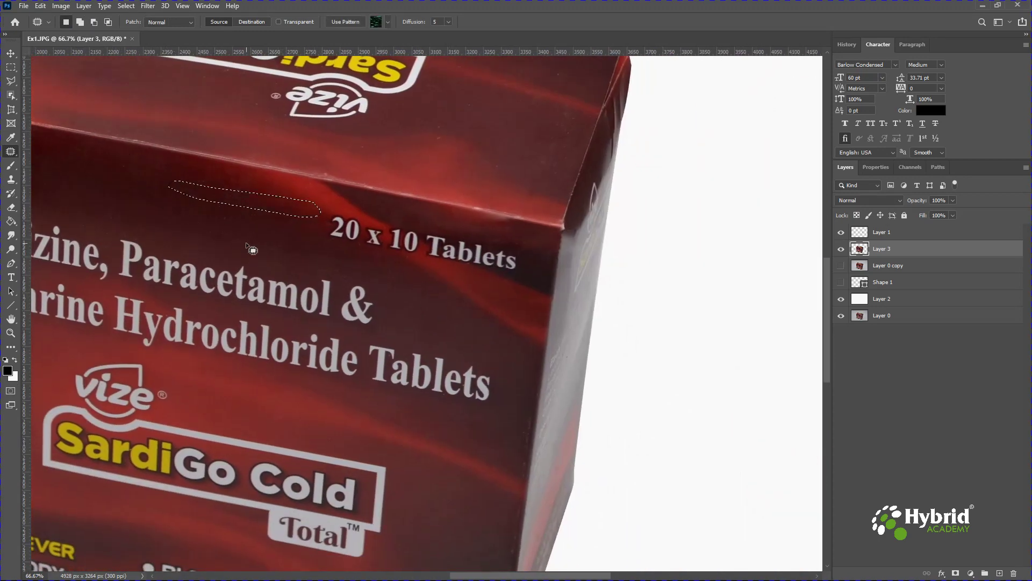
key(ctrl+d)
Remove a speck from the box's top face with the Spot Healing Brush
drag(447, 298, 329, 237)
mouse_move(289, 438)
mouse_down()
mouse_move(388, 248)
mouse_move(359, 217)
mouse_up()
click(11, 235)
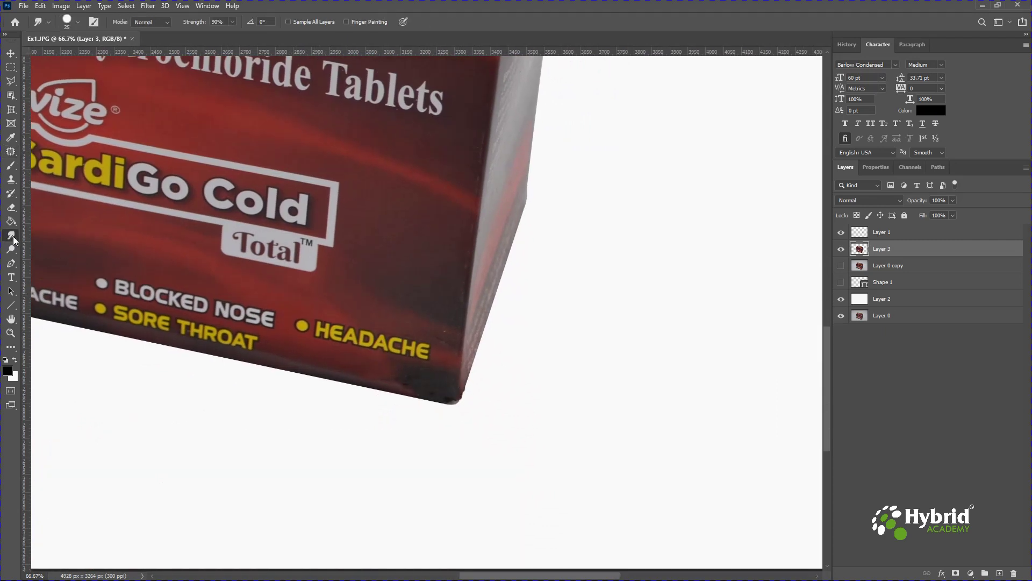
click(11, 152)
click(54, 151)
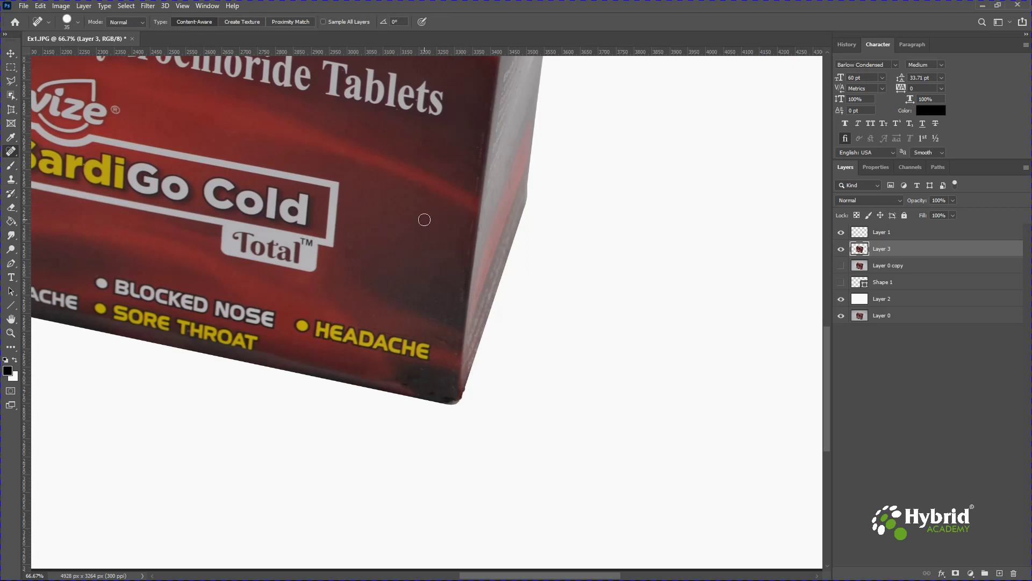
scroll(421, 219, up, 6)
scroll(376, 268, right, 2)
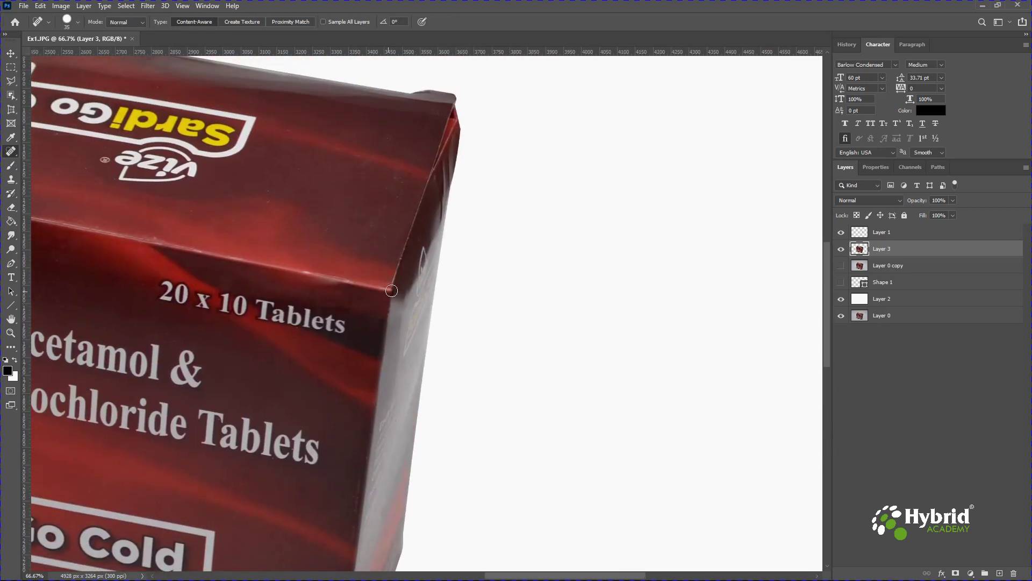
click(266, 201)
mouse_move(354, 205)
mouse_down()
mouse_move(157, 225)
mouse_move(212, 213)
mouse_up()
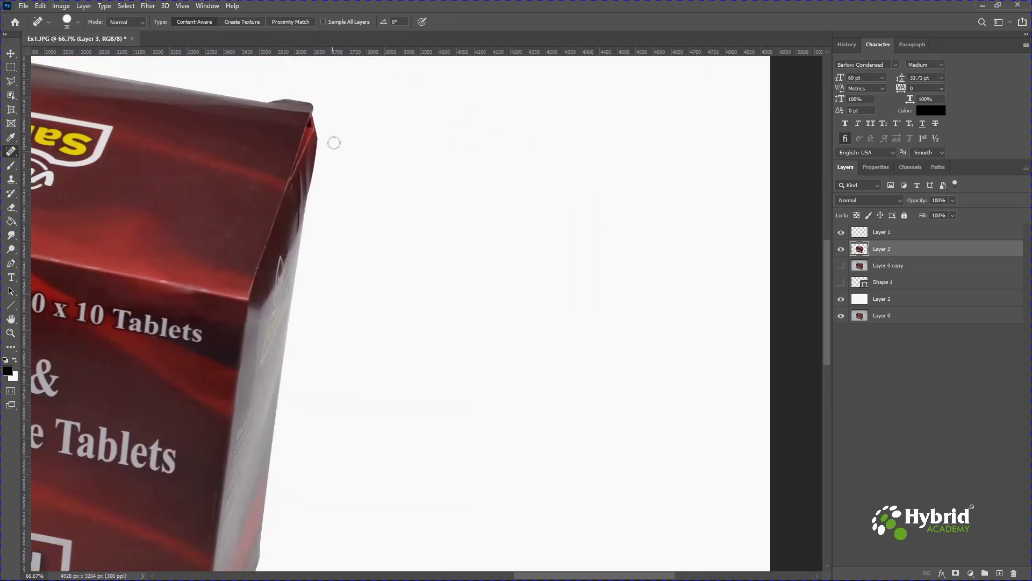
Patch the marks on the box's right side flap just below the rear corner with the Patch tool
drag(281, 140, 338, 205)
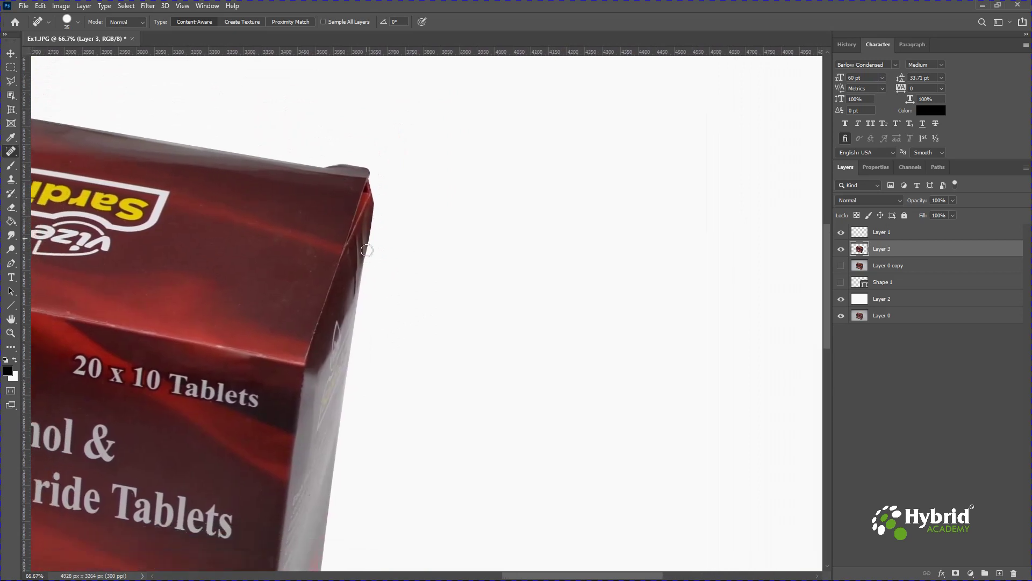
right_click(11, 151)
click(54, 172)
mouse_move(362, 218)
mouse_down()
mouse_move(355, 303)
mouse_move(345, 267)
mouse_move(271, 282)
mouse_up()
key(ctrl+d)
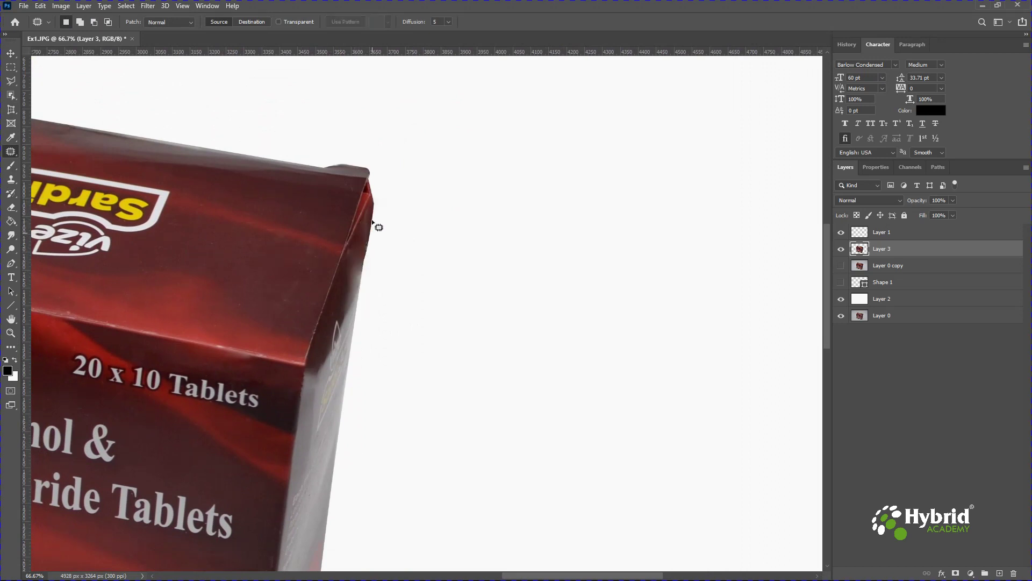
Select the uneven strip outside the right side flap below the rear corner with the Polygonal Lasso and delete it
click(11, 81)
click(362, 275)
click(371, 184)
click(403, 188)
click(396, 247)
double_click(378, 290)
key(Delete)
key(ctrl+d)
key(ctrl+0)
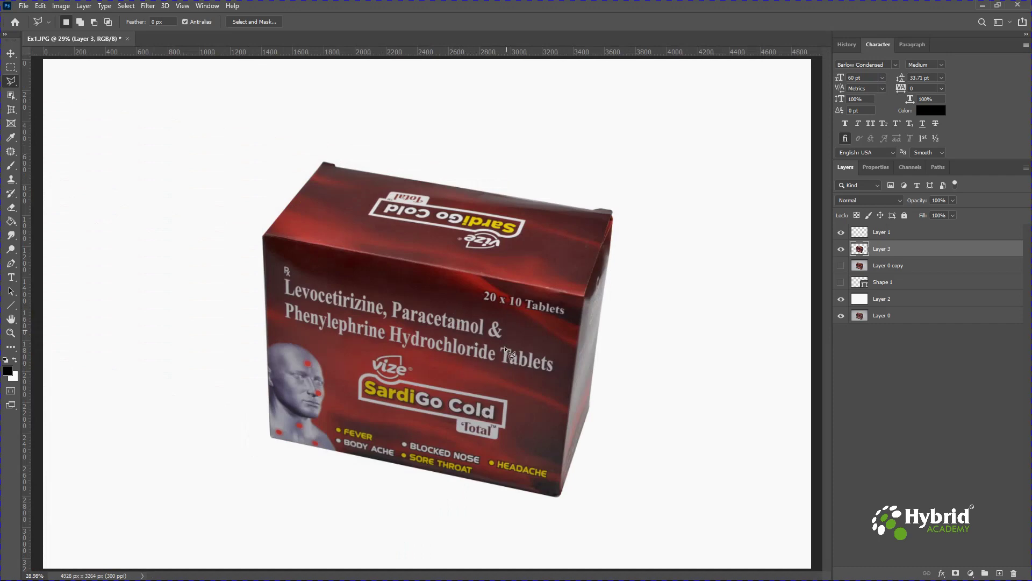
Patch the remaining blemishes on the box's right side face and its upper flap
key(ctrl+plus)
key(ctrl+plus)
key(ctrl+plus)
drag(636, 270, 362, 281)
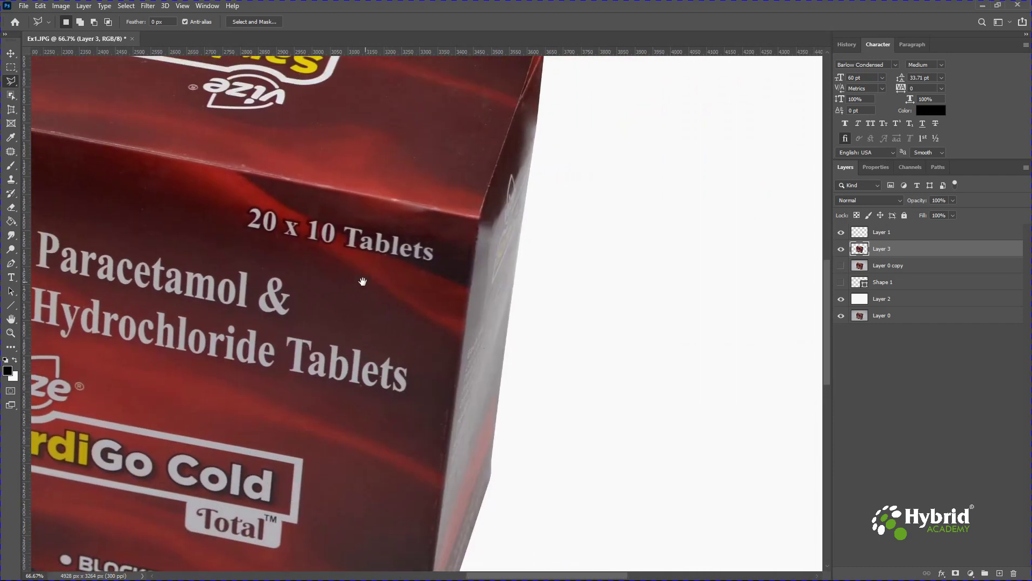
key(j)
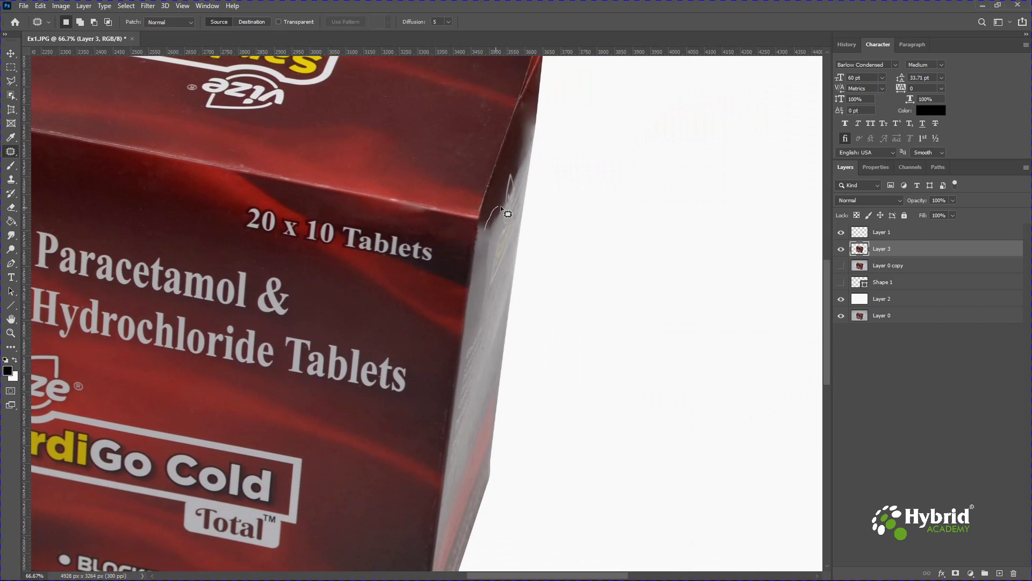
drag(481, 304, 480, 307)
key(ctrl+d)
drag(527, 180, 486, 254)
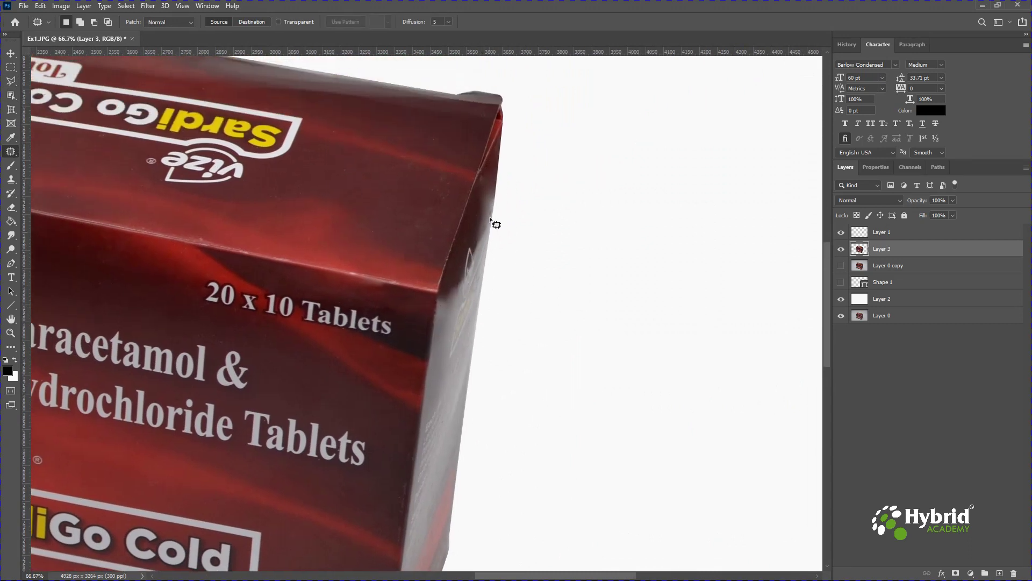
drag(486, 172, 482, 182)
key(ctrl+d)
key(ctrl+0)
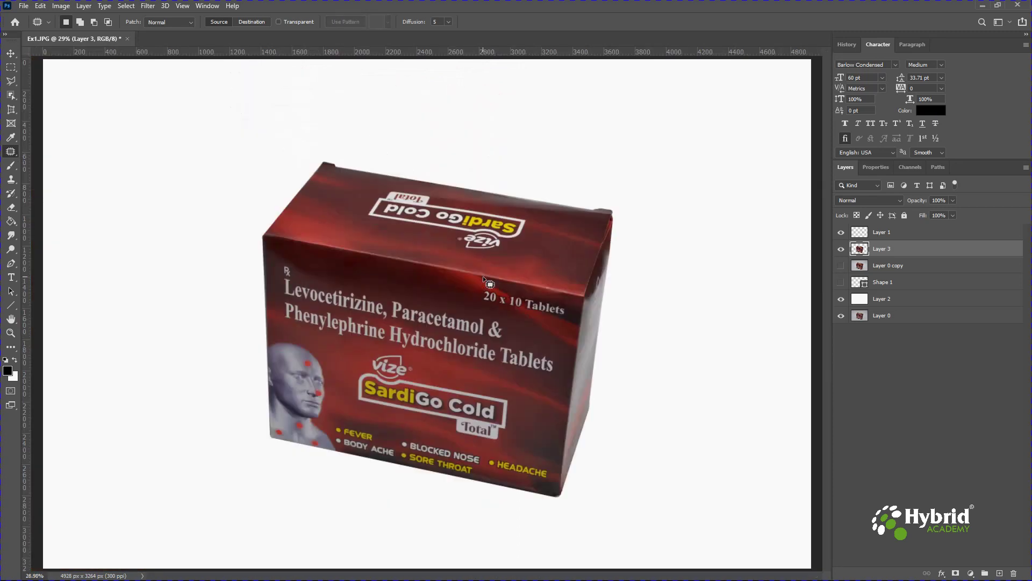
Sharpen the box's printed text and artwork on Layer 3 using the Sharpen tool at size 200 and 100% strength
click(11, 250)
click(12, 235)
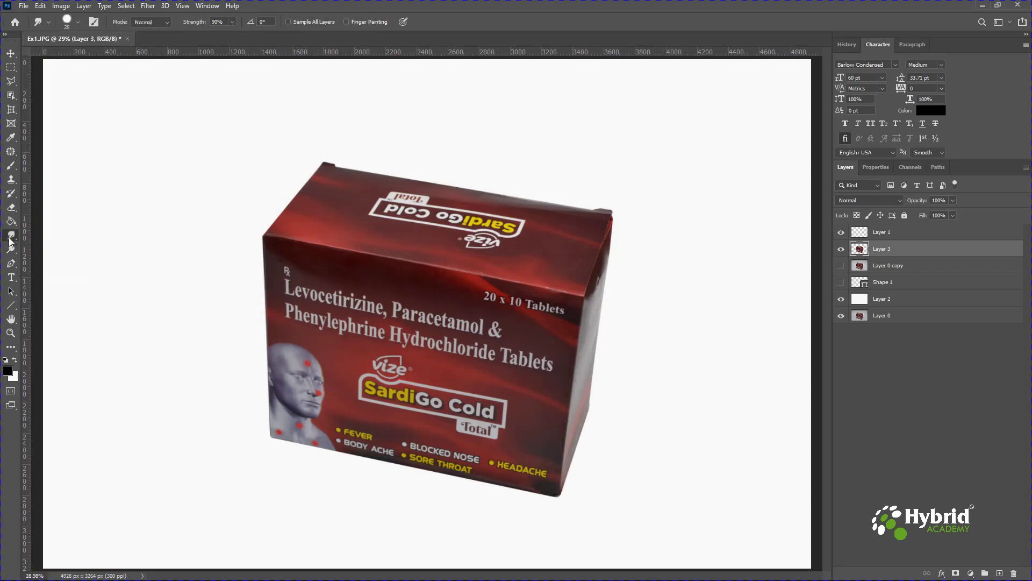
right_click(11, 235)
click(51, 249)
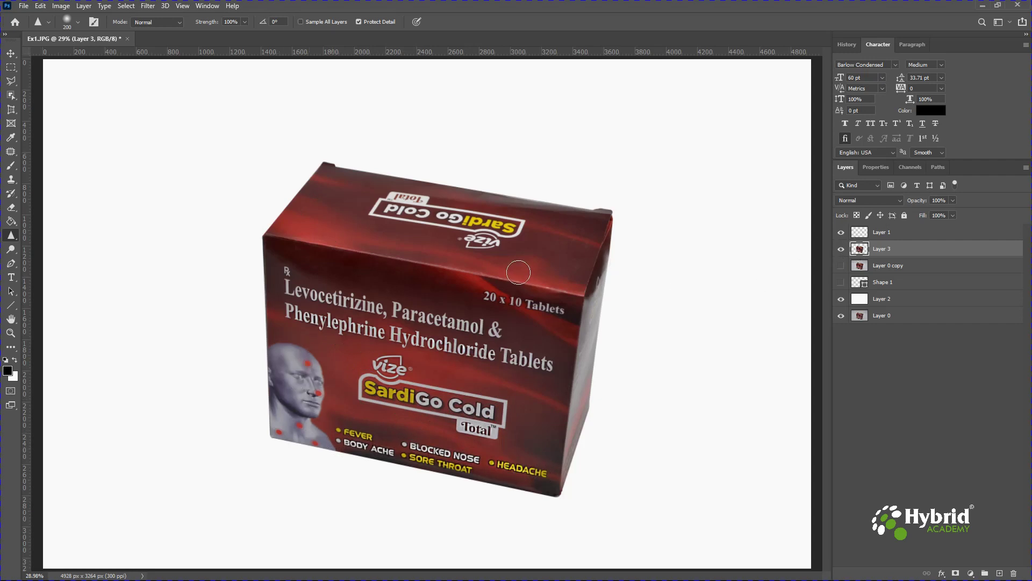
click(11, 53)
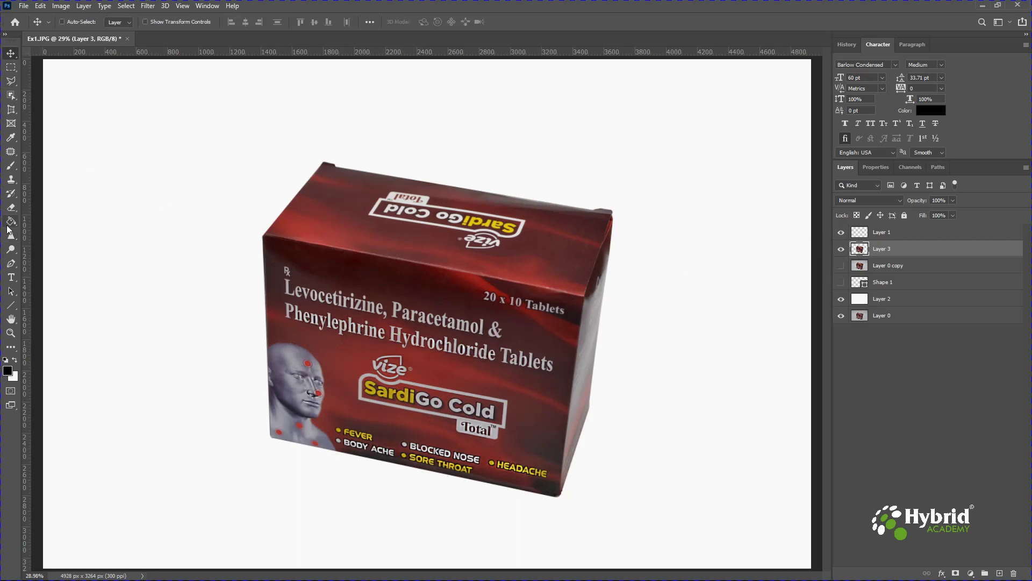
click(11, 235)
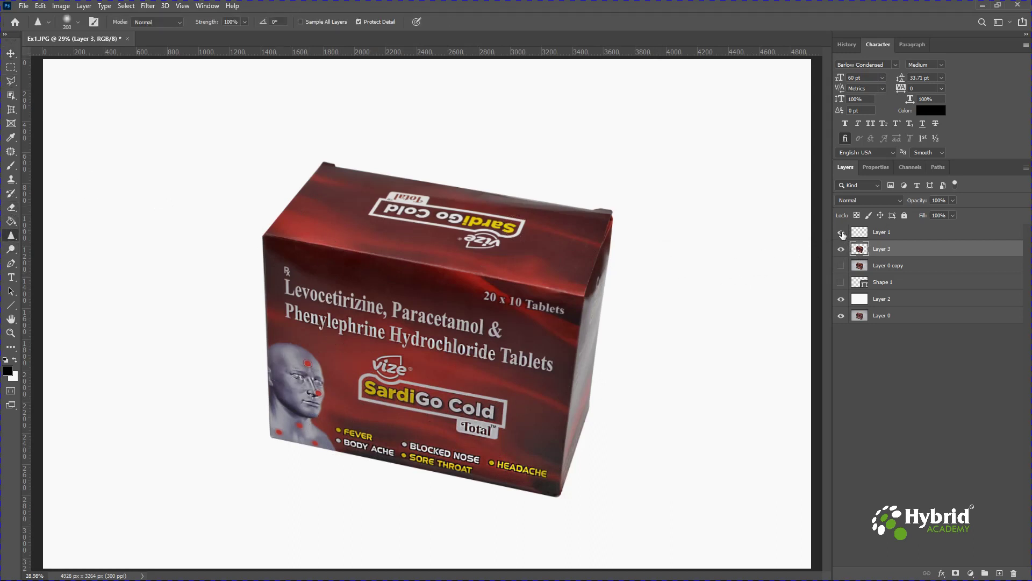
Merge Layer 1 and Layer 3 into a single layer
click(894, 235)
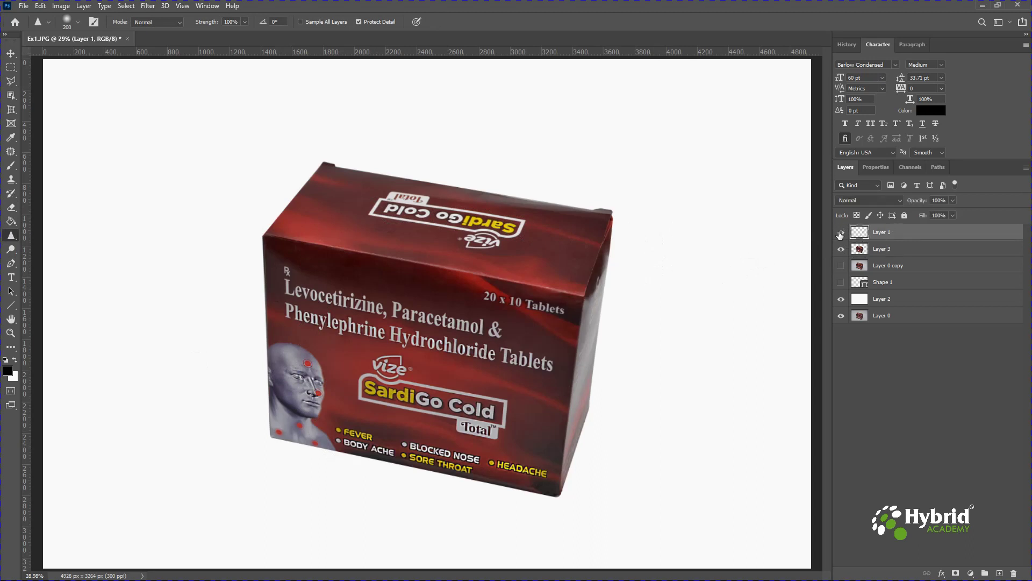
shift+click(880, 250)
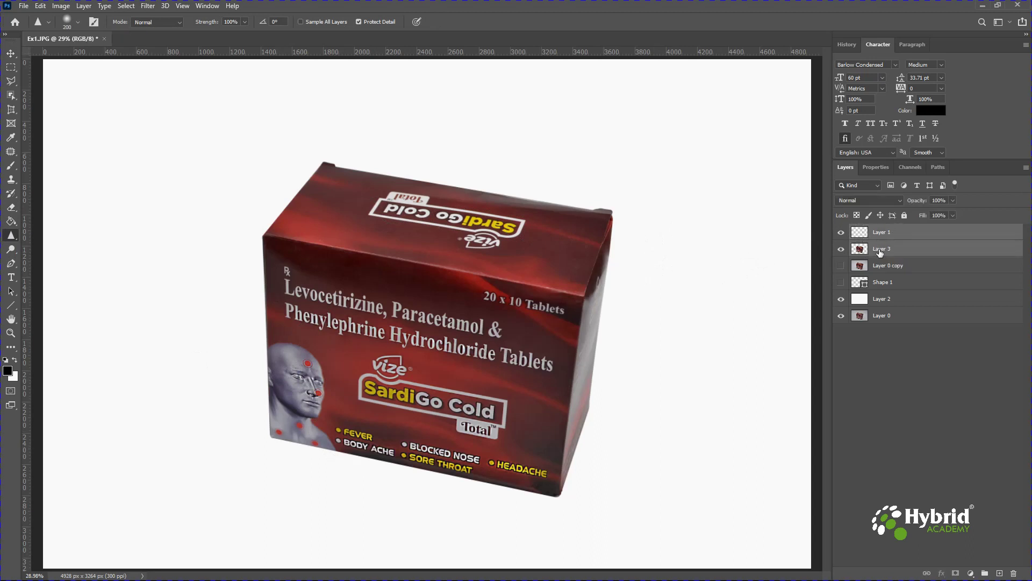
key(ctrl+e)
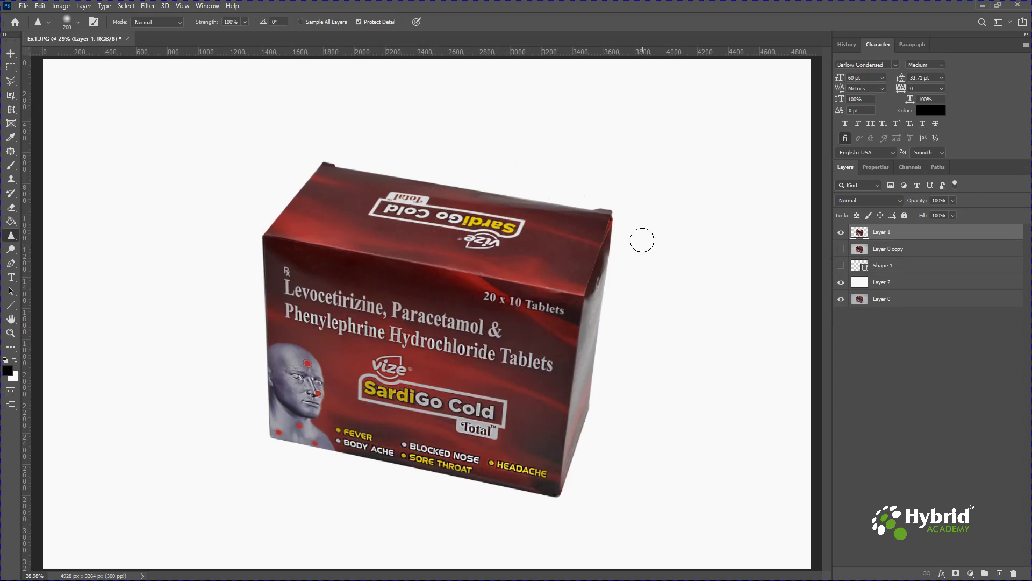
Add contrast to the merged box layer with Curves by raising the highlights and lowering the shadow point to input 79, output 73
key(v)
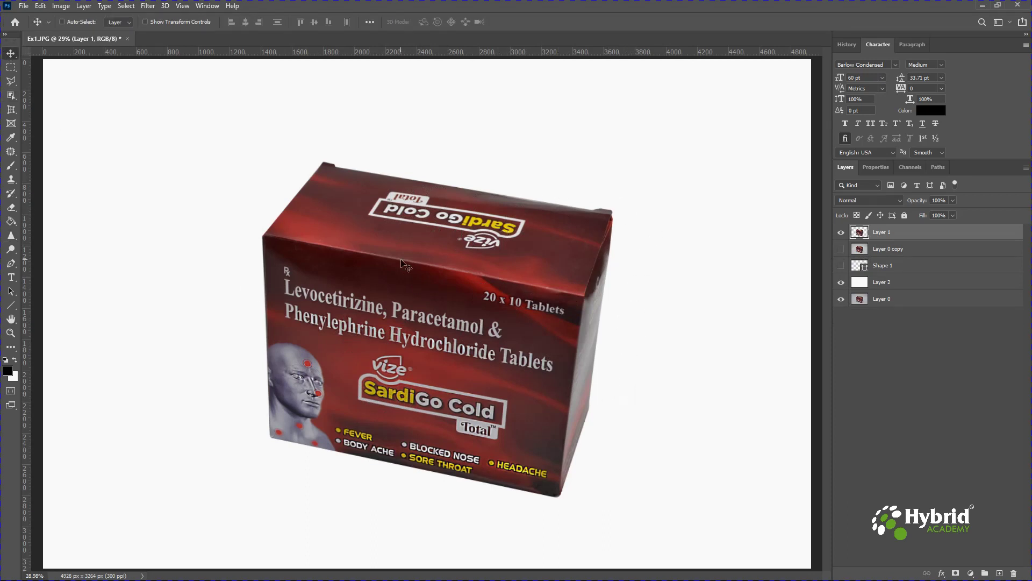
key(ctrl+m)
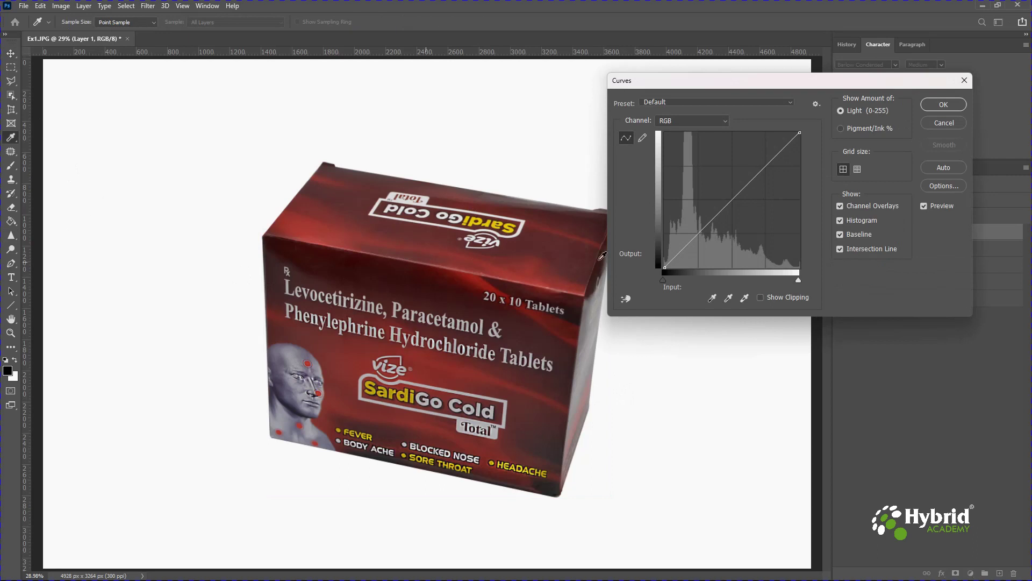
drag(752, 180, 751, 175)
drag(704, 222, 706, 229)
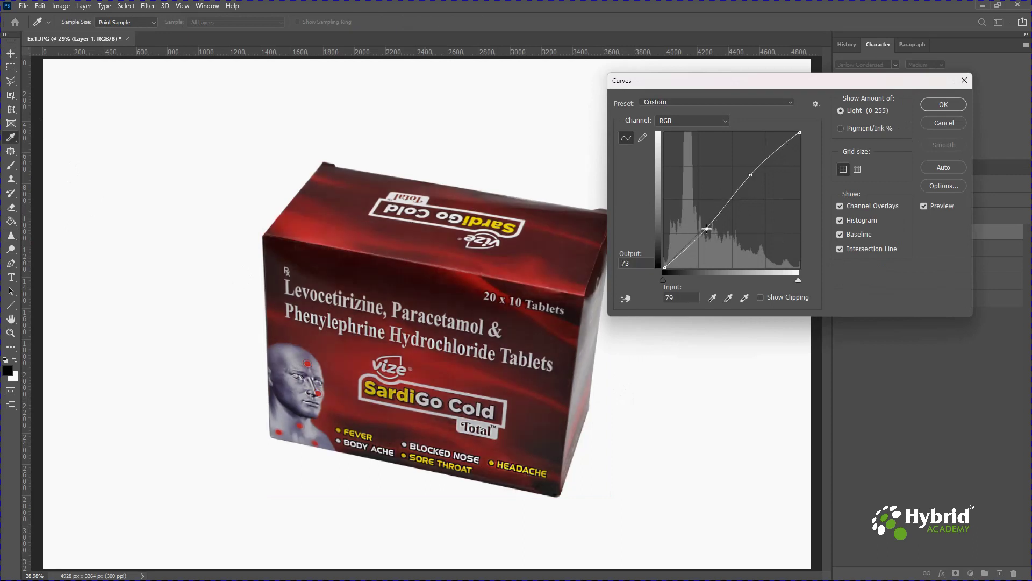
click(935, 106)
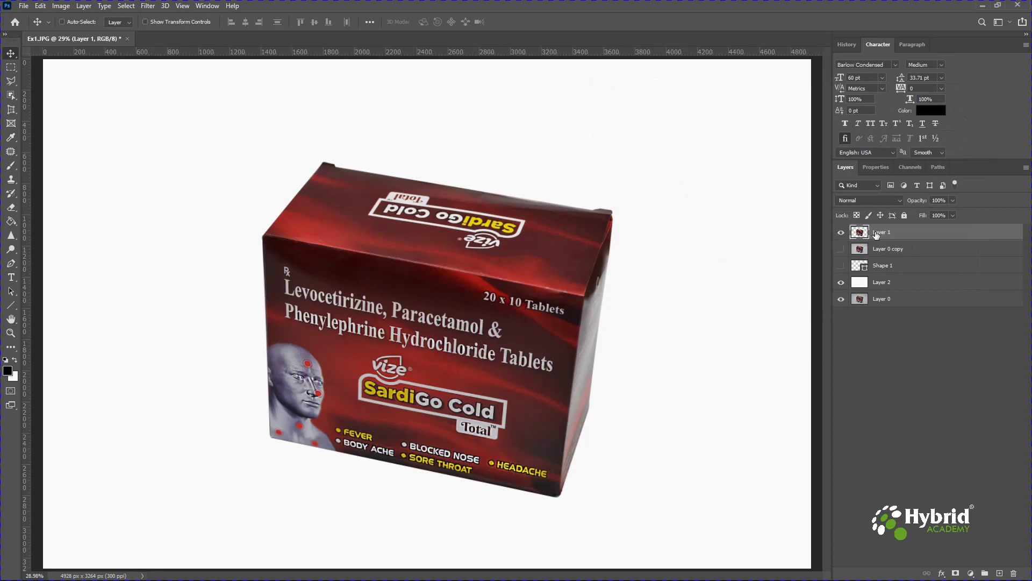
Move Layer 2 directly beneath Layer 1 and toggle layer visibility to compare the cutout with the original photo
drag(880, 284, 860, 240)
click(841, 232)
click(842, 250)
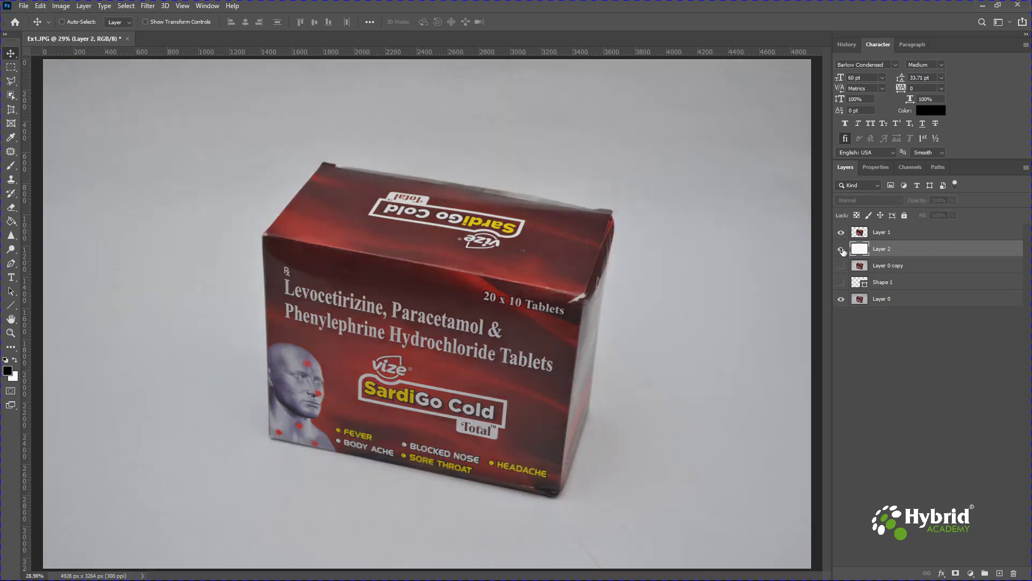
click(842, 250)
click(842, 248)
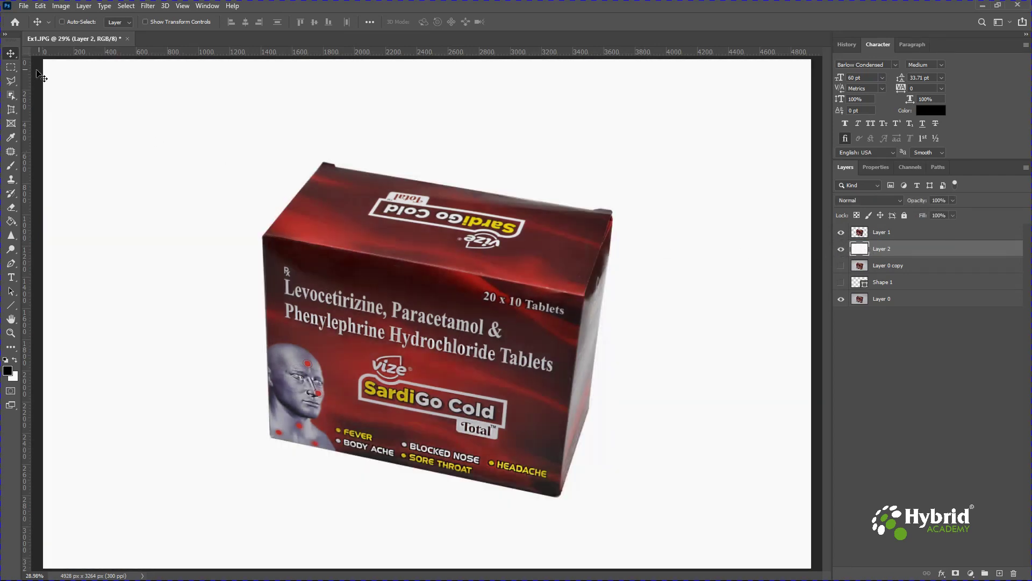
Save the edited box image as the JPEG file Ex1Ed.jpg in the Example Pictures folder at Maximum quality 12
click(24, 8)
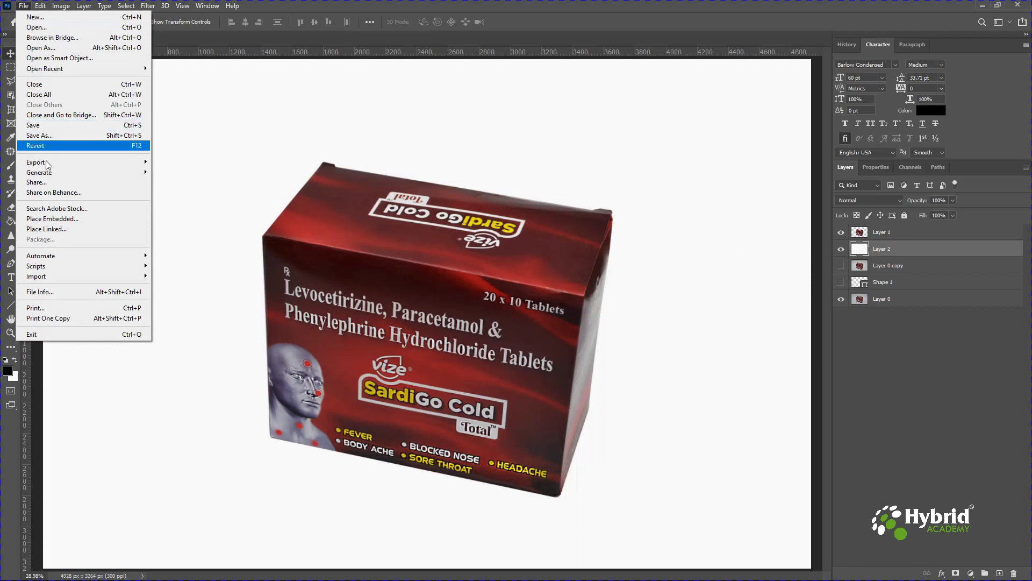
mouse_move(43, 163)
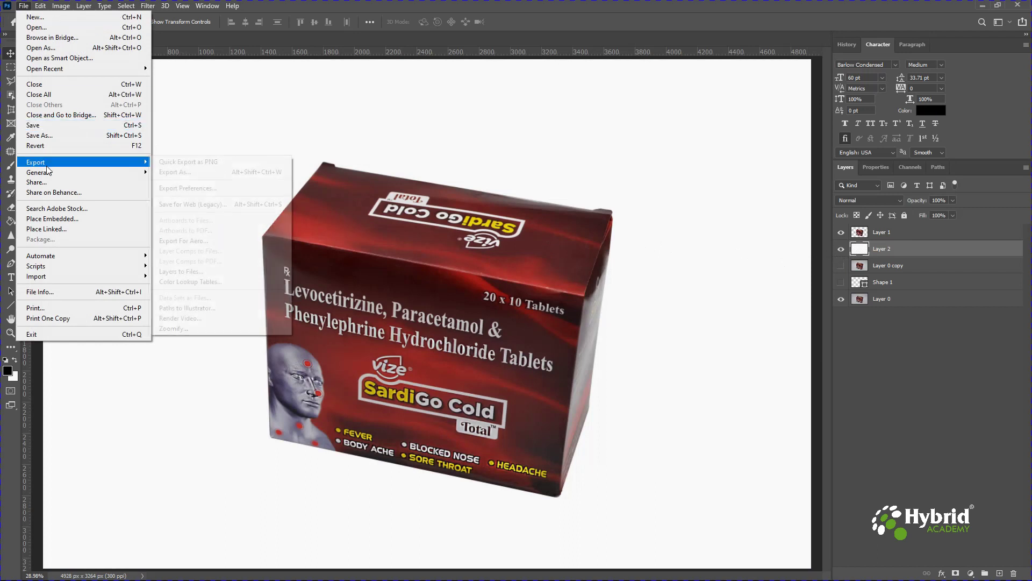
click(48, 135)
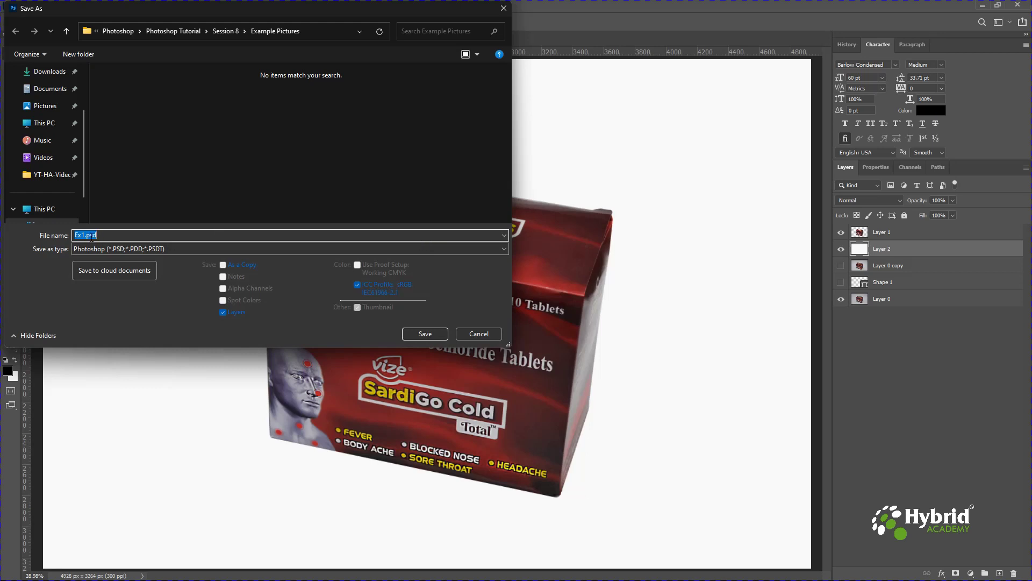
click(85, 235)
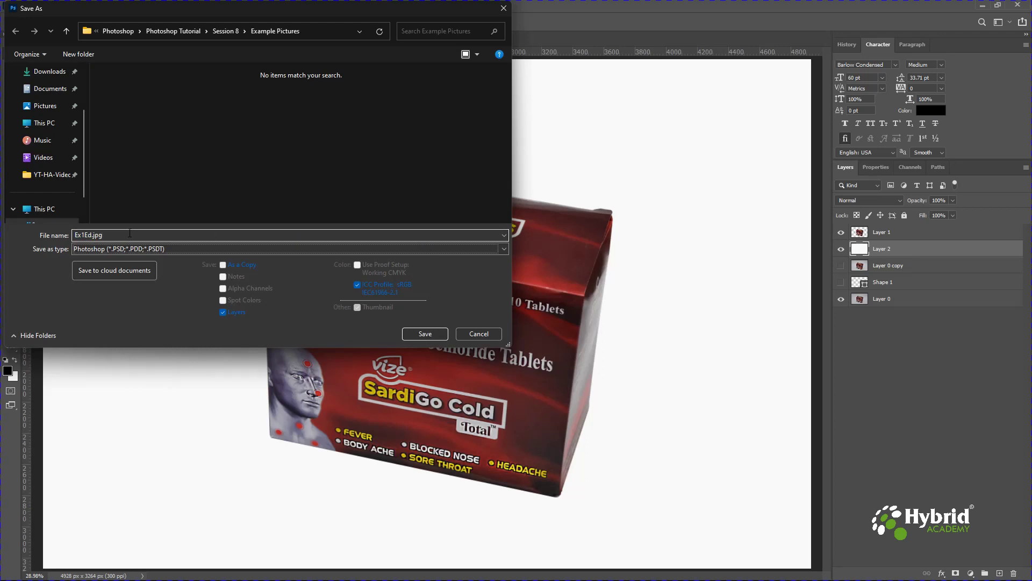
click(110, 250)
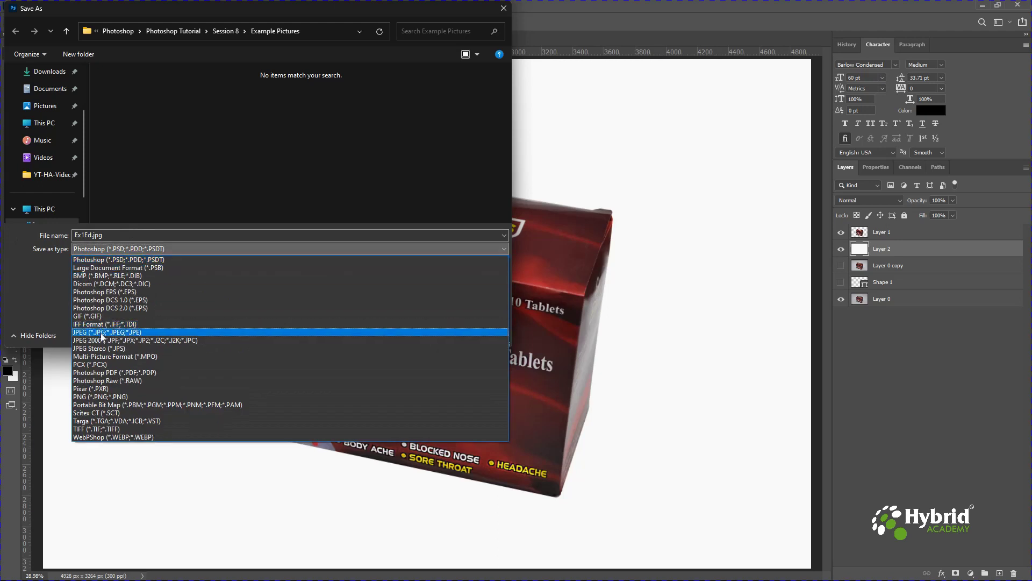
click(102, 333)
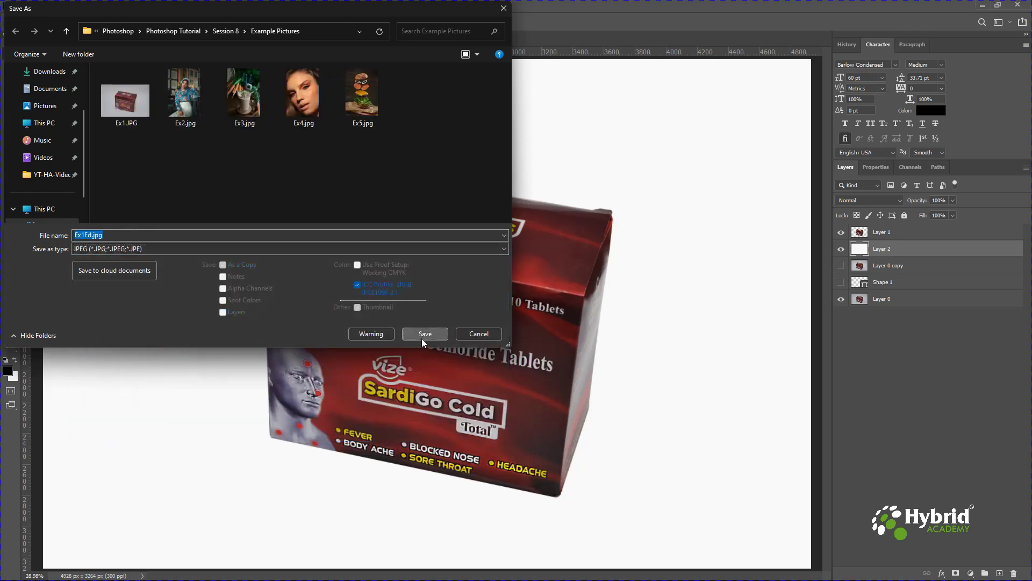
click(422, 337)
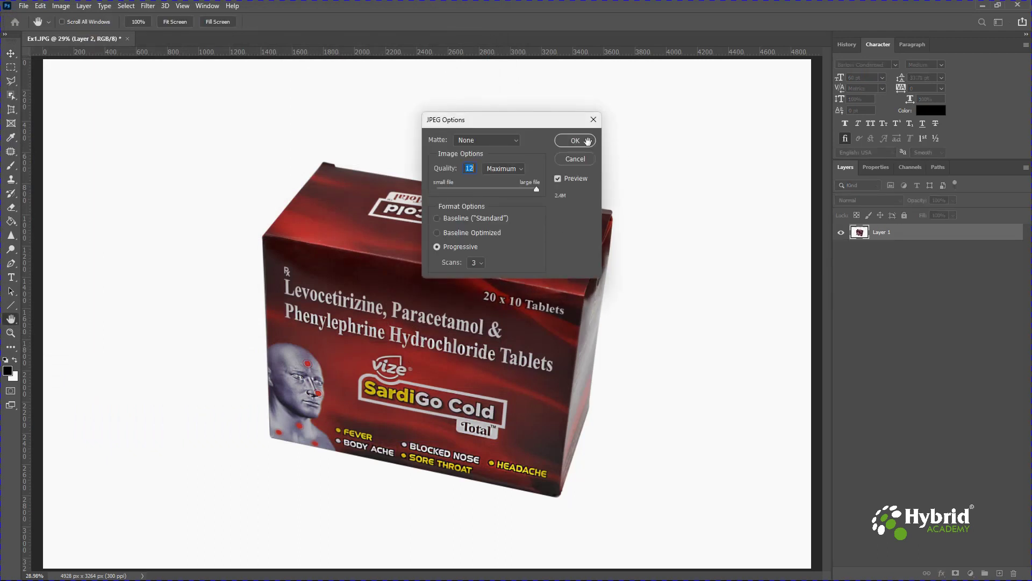
click(588, 141)
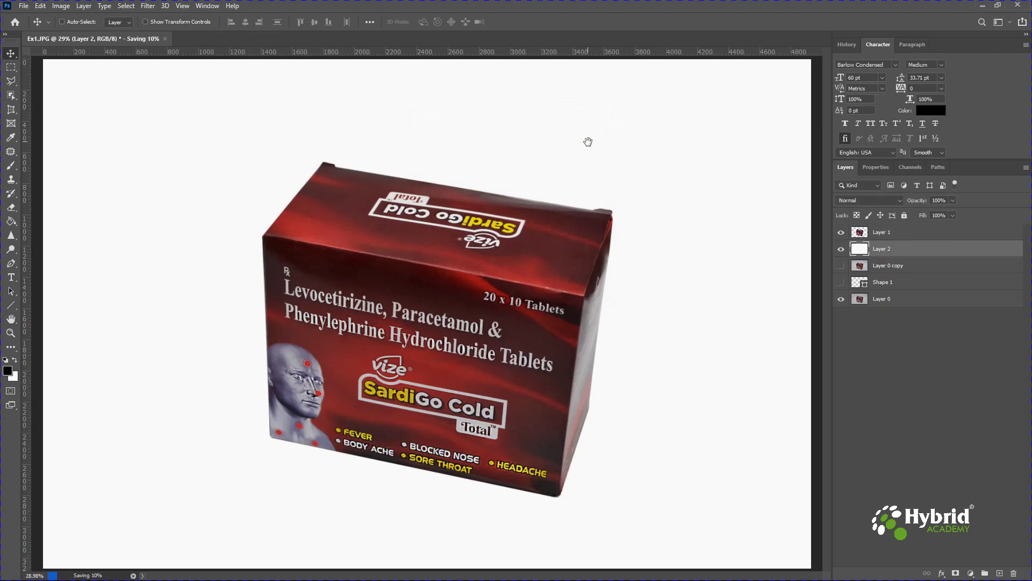
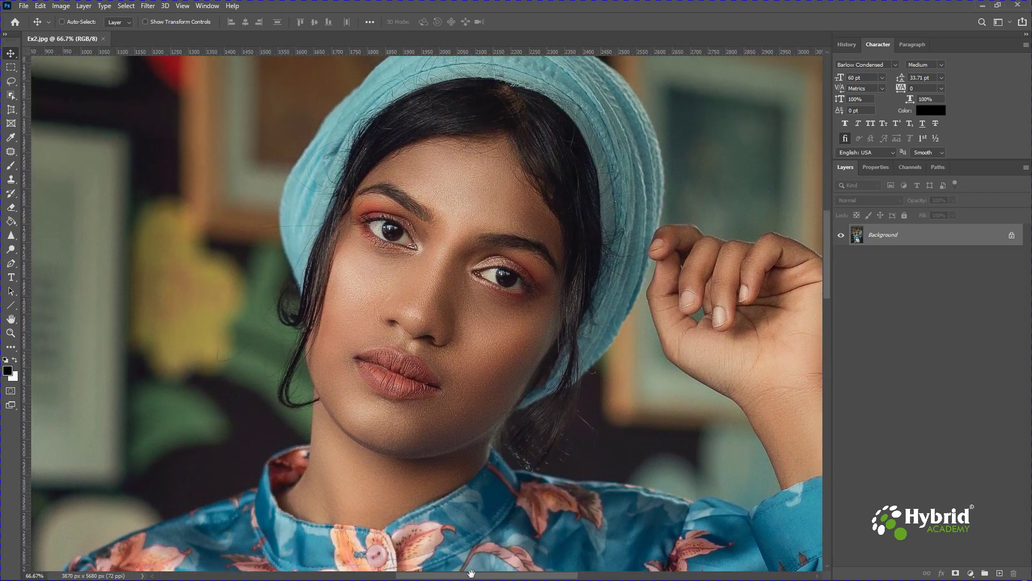
Duplicate the Background layer, outline the forehead above the eyebrows with the Lasso, and copy that area onto its own layer
drag(468, 427, 461, 445)
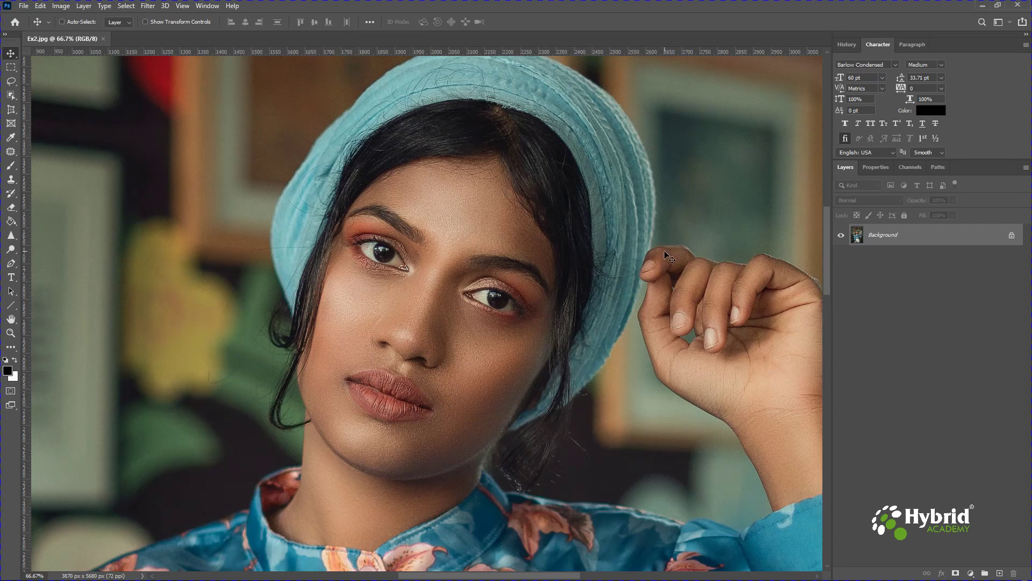
key(ctrl+j)
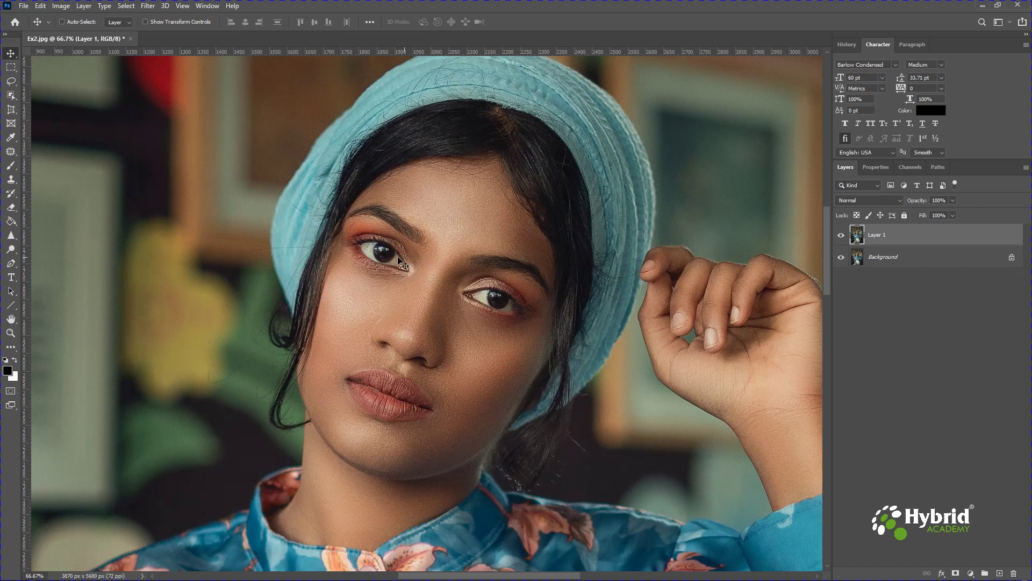
click(13, 83)
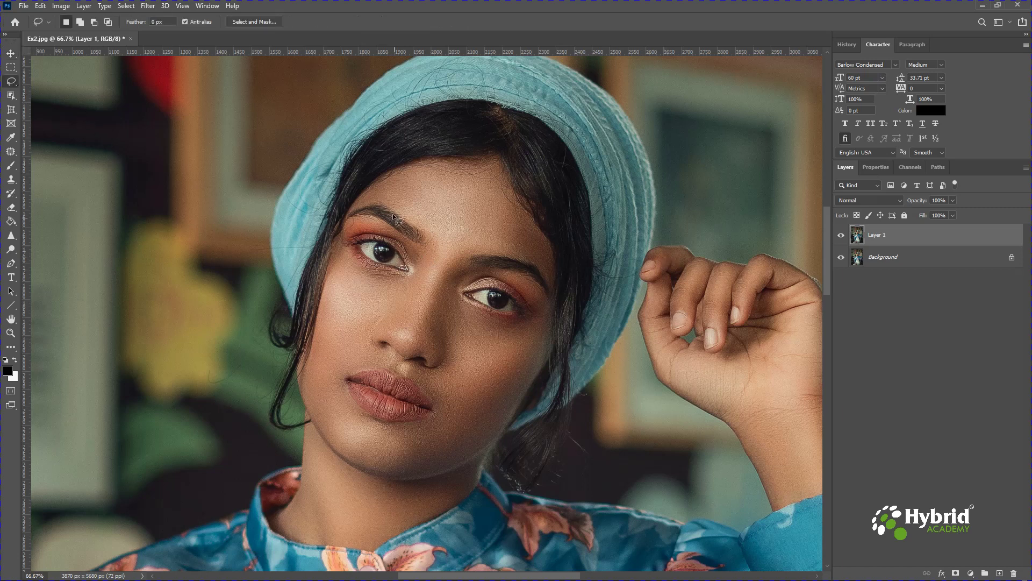
drag(380, 205, 403, 216)
mouse_move(519, 200)
mouse_down()
mouse_move(495, 164)
mouse_move(429, 162)
mouse_up()
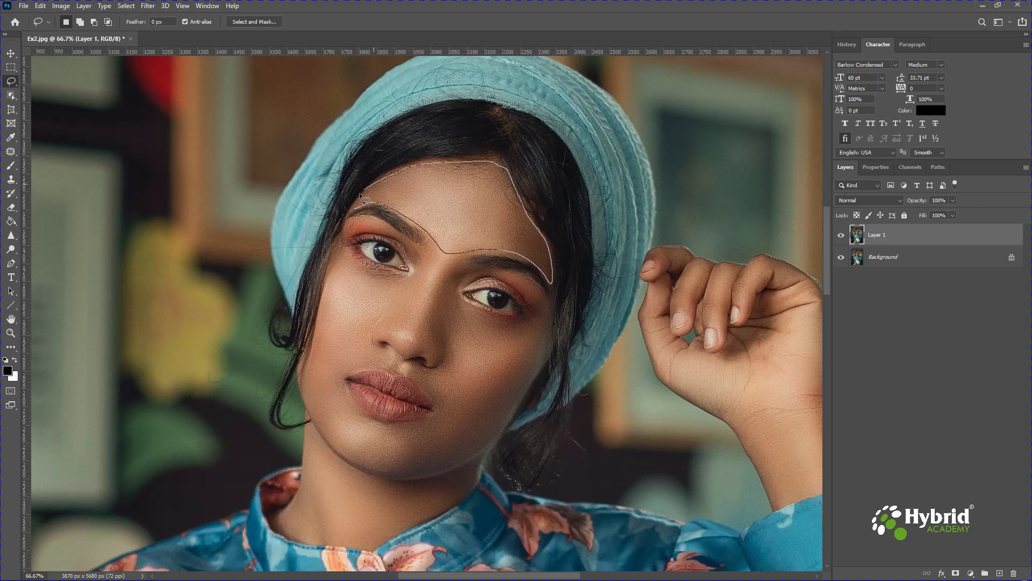
drag(350, 207, 353, 209)
key(ctrl+j)
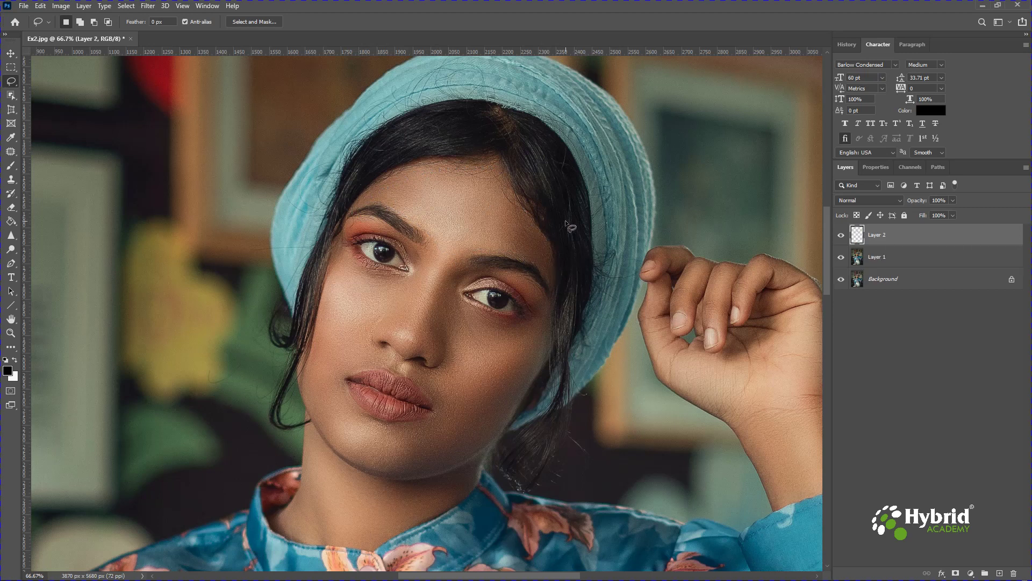
Soften the forehead layer with a Gaussian Blur of 1.6 pixels radius
click(147, 7)
mouse_move(243, 132)
click(308, 167)
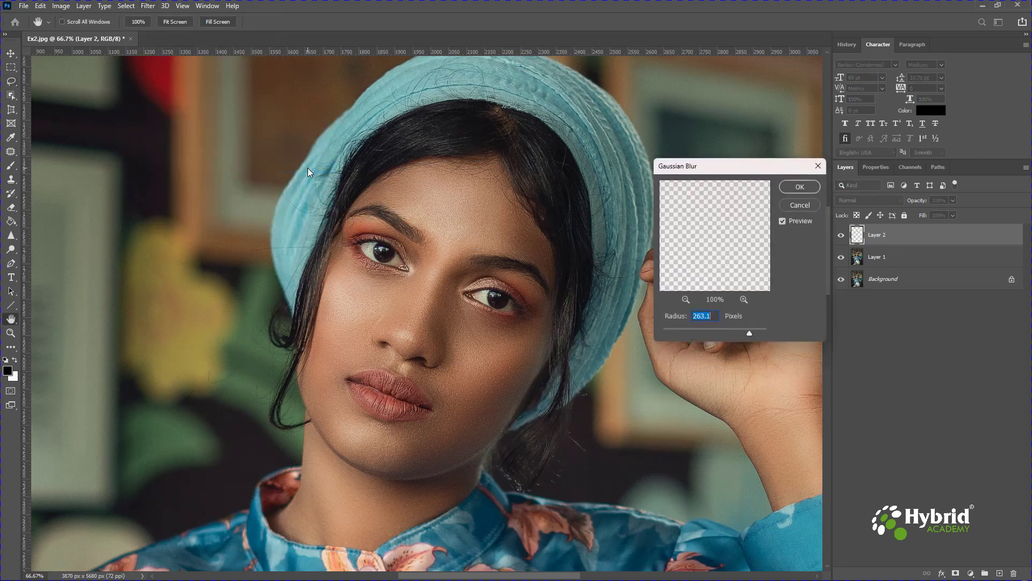
drag(749, 333, 677, 334)
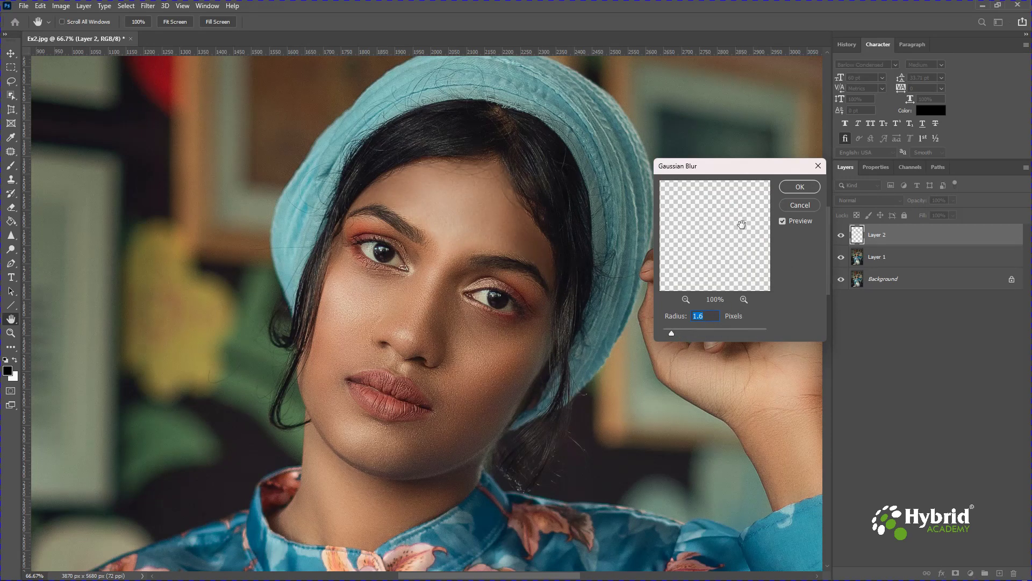
click(799, 188)
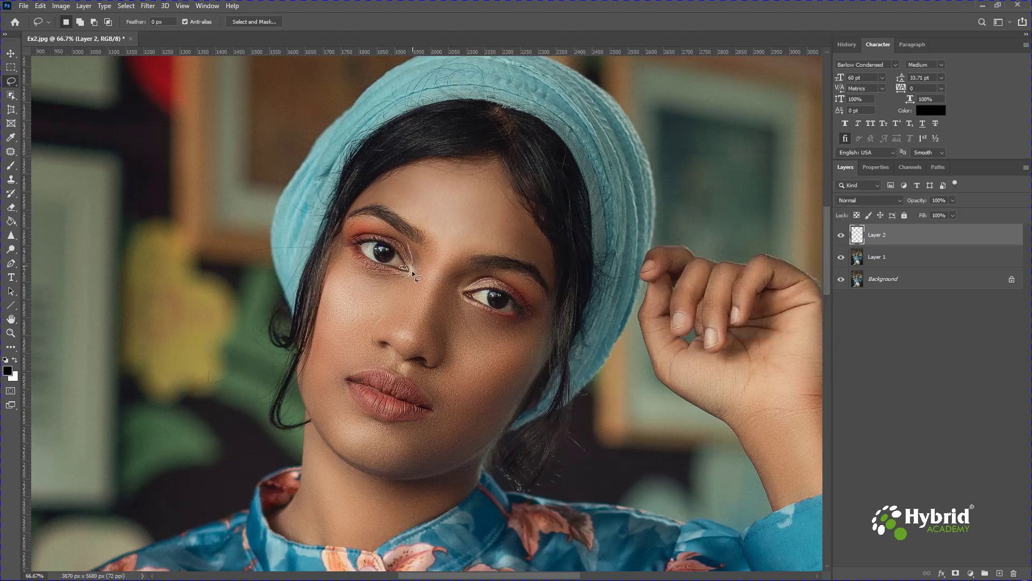
Outline the nose and the area between the eyebrows with the Lasso and copy it from Layer 1 onto a new layer
mouse_move(397, 290)
mouse_down()
mouse_move(367, 340)
mouse_move(412, 368)
mouse_up()
drag(408, 241, 409, 243)
key(shift)
drag(481, 277, 484, 265)
click(145, 5)
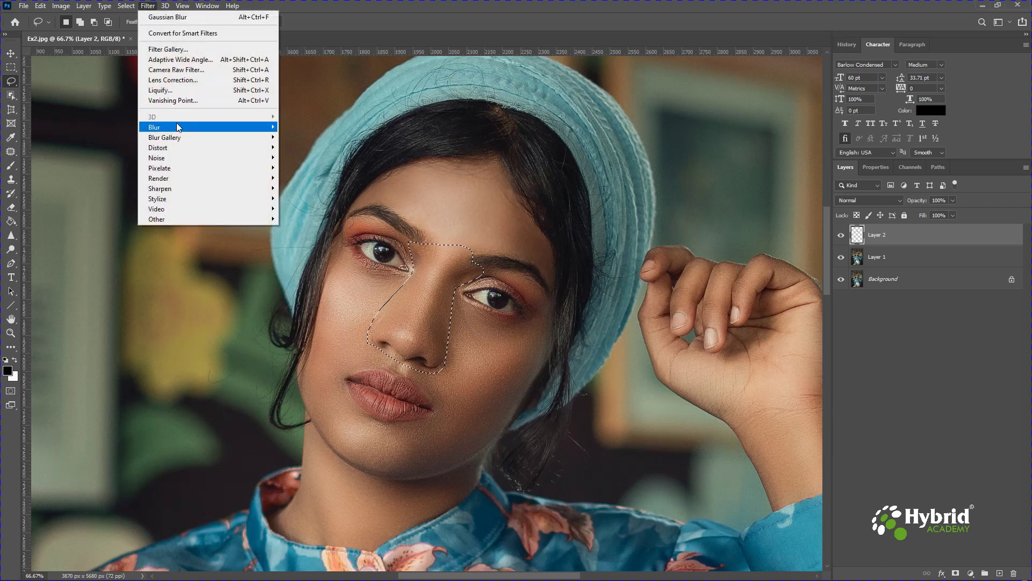
mouse_move(177, 127)
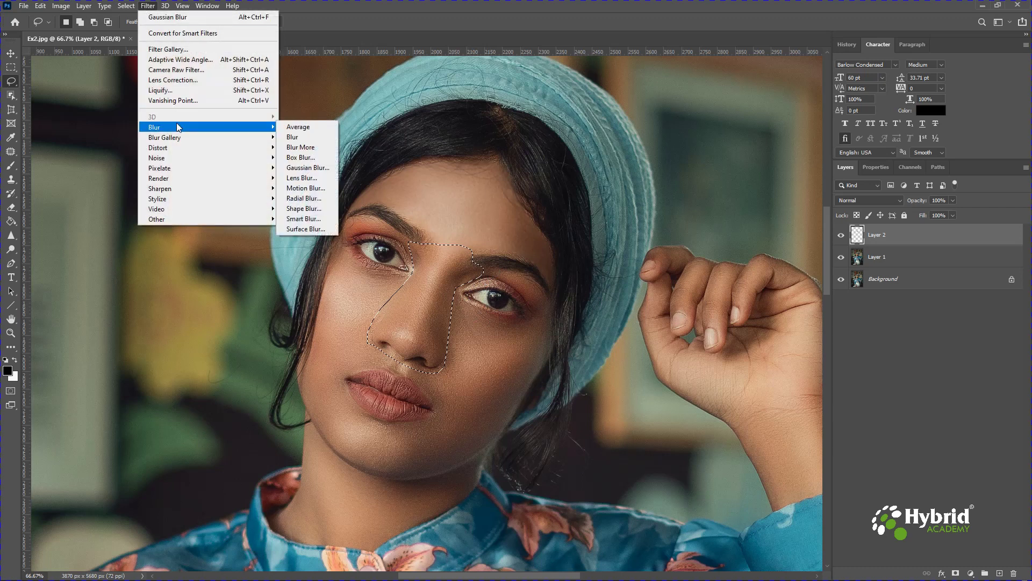
mouse_move(185, 152)
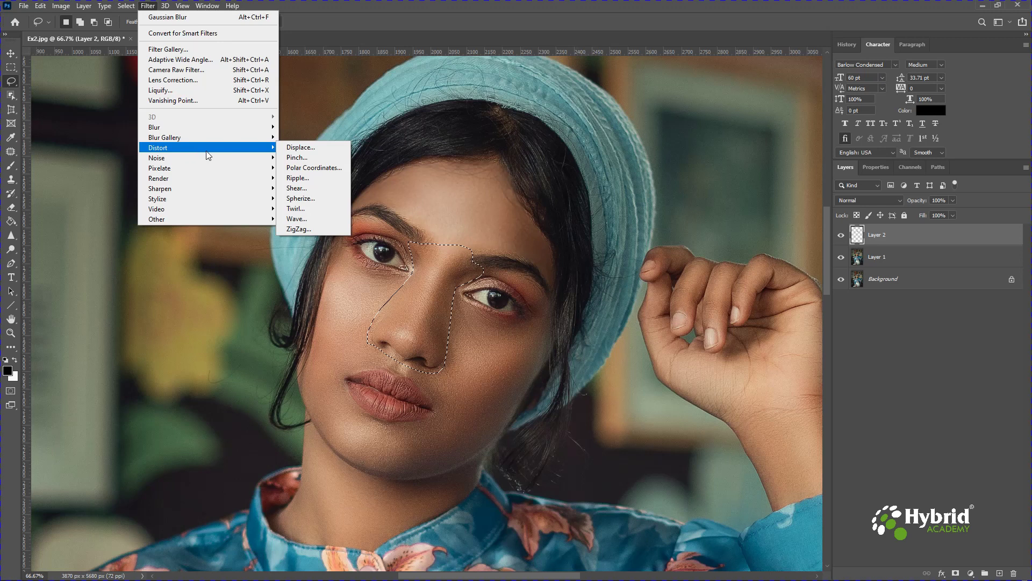
mouse_move(265, 131)
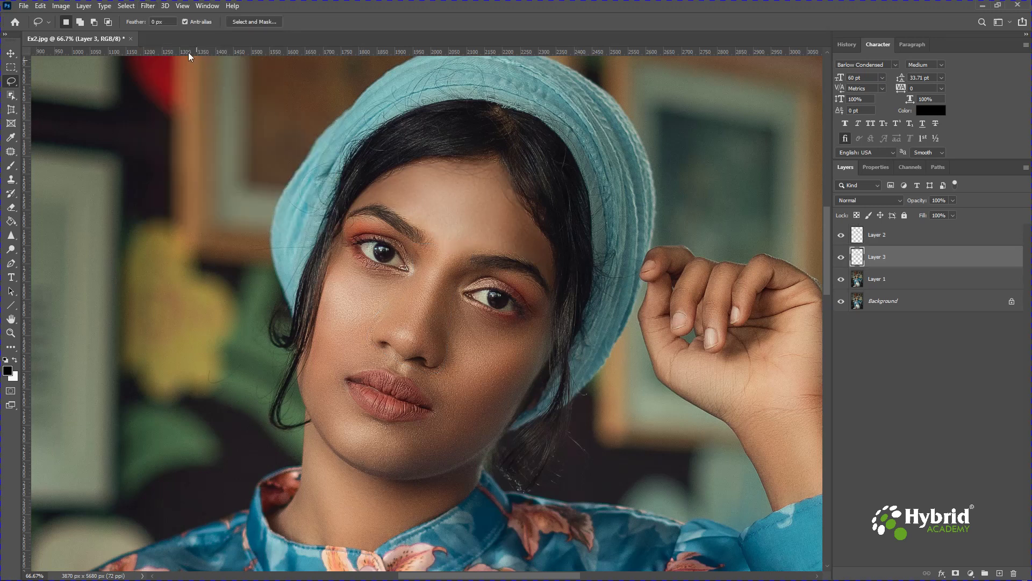
Soften the nose layer with a Gaussian Blur of 1.0 pixel radius
click(152, 7)
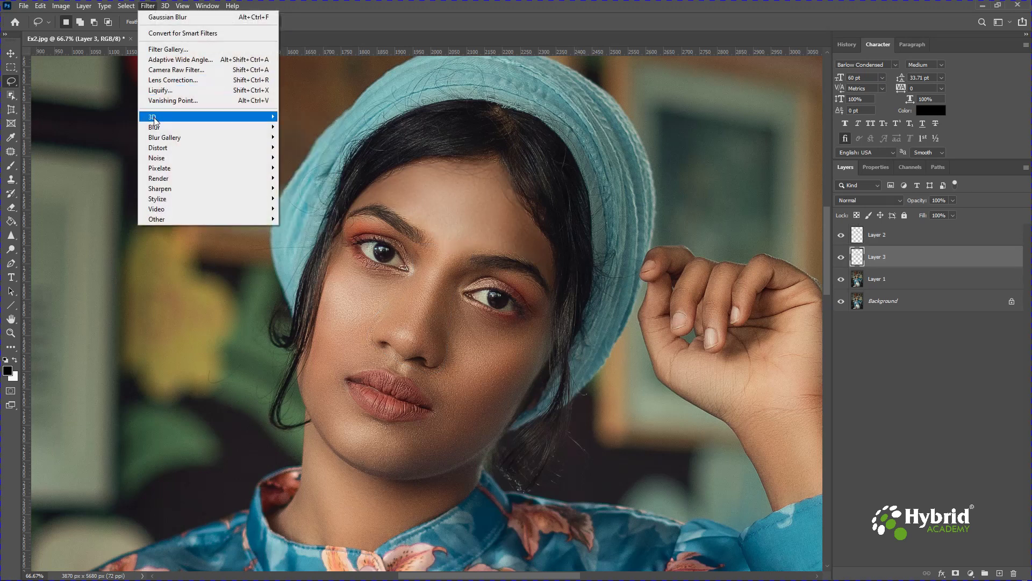
mouse_move(162, 127)
click(304, 168)
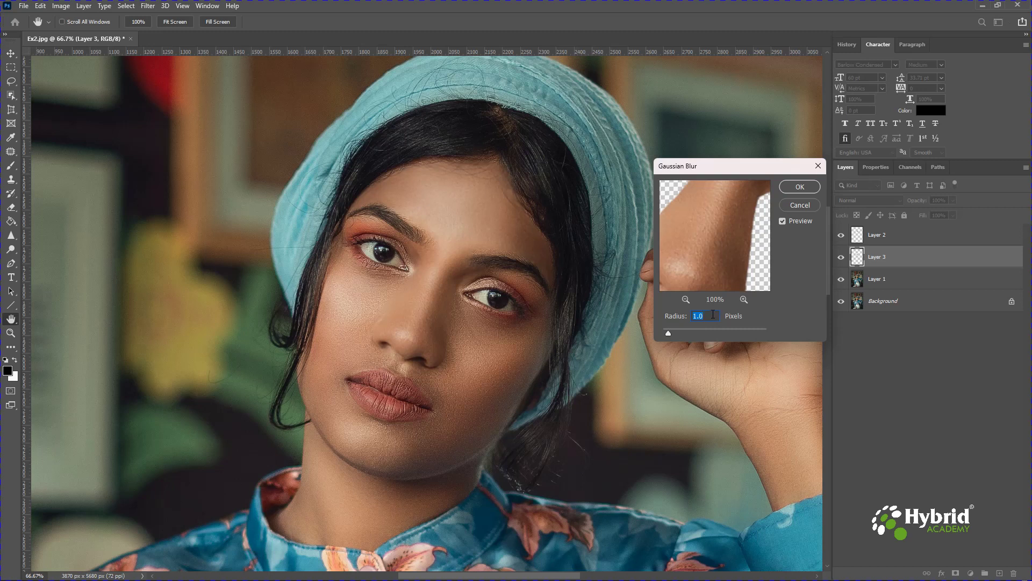
click(792, 187)
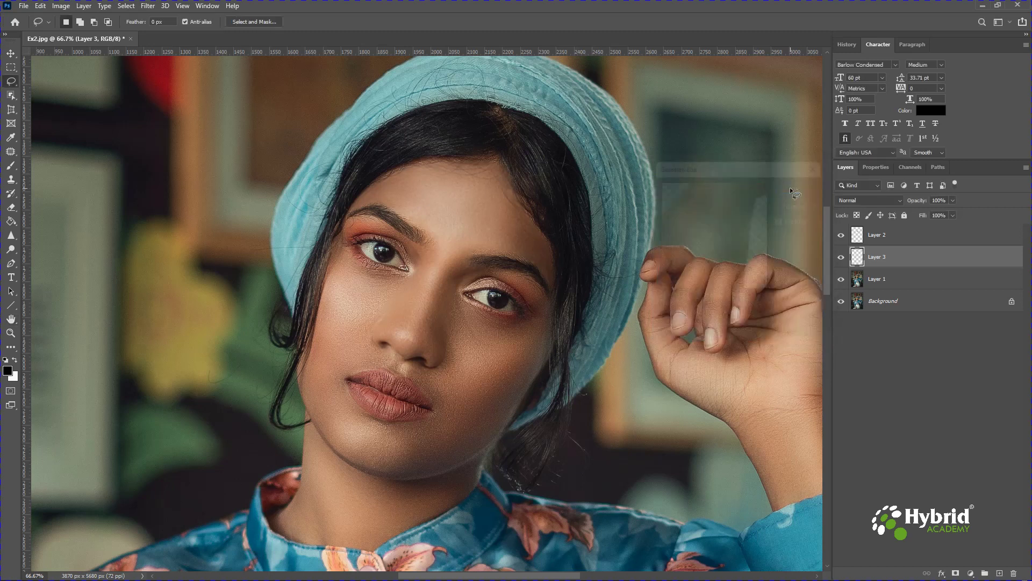
Outline the cheeks and chin with the Lasso, leaving out the eyes, nose and lips, and copy the area from Layer 1 onto a new layer
key(l)
mouse_move(408, 280)
mouse_down()
mouse_move(383, 332)
mouse_move(400, 368)
mouse_move(344, 384)
mouse_up()
mouse_move(398, 424)
mouse_down()
mouse_move(391, 451)
mouse_move(353, 463)
mouse_move(315, 425)
mouse_up()
mouse_move(310, 352)
mouse_down()
mouse_move(329, 252)
mouse_move(343, 237)
mouse_up()
mouse_move(450, 295)
mouse_down()
mouse_move(458, 371)
mouse_move(395, 360)
mouse_move(399, 375)
mouse_up()
mouse_move(418, 421)
mouse_down()
mouse_move(381, 436)
mouse_move(364, 471)
mouse_move(446, 474)
mouse_move(497, 435)
mouse_up()
mouse_move(546, 354)
mouse_down()
mouse_move(542, 300)
mouse_move(505, 315)
mouse_move(453, 295)
mouse_up()
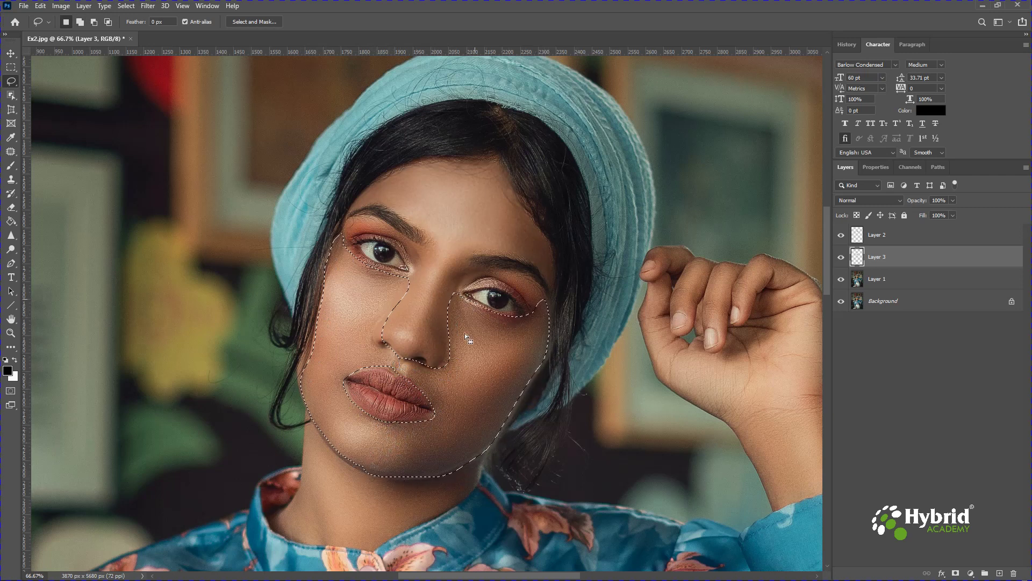
click(886, 278)
key(ctrl+j)
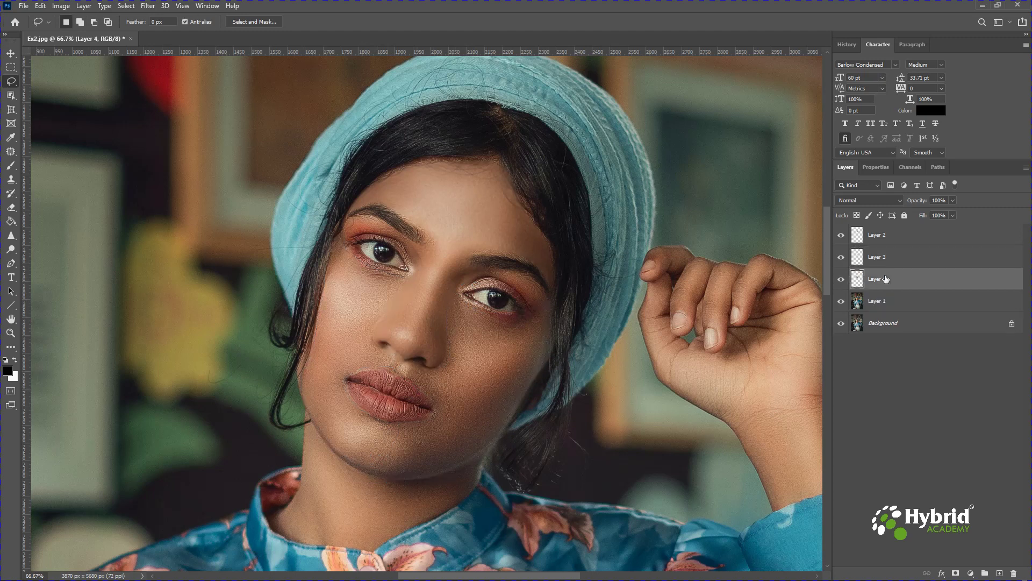
Soften the cheeks and chin layer with a Gaussian Blur of 1.8 pixels radius
click(153, 7)
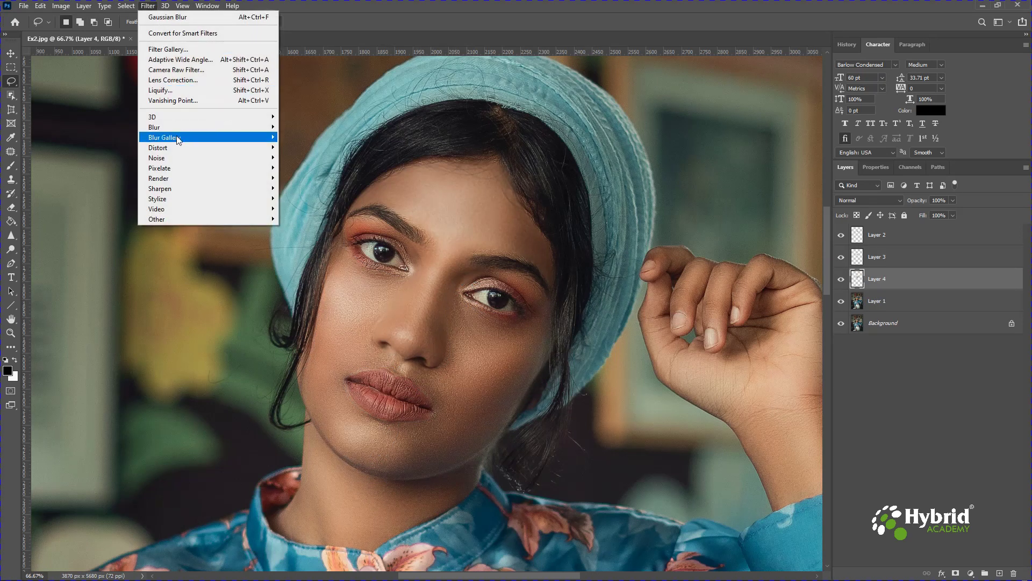
mouse_move(178, 128)
click(308, 167)
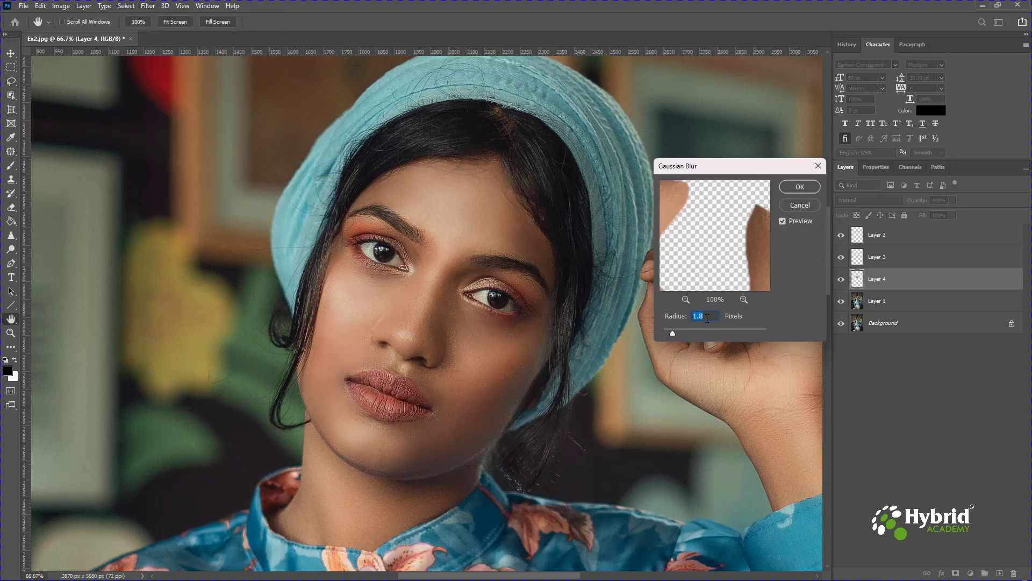
click(800, 187)
Hide Layer 1 and the Background to inspect the blurred face pieces alone, and turn Layer 1 back on
click(841, 303)
click(842, 324)
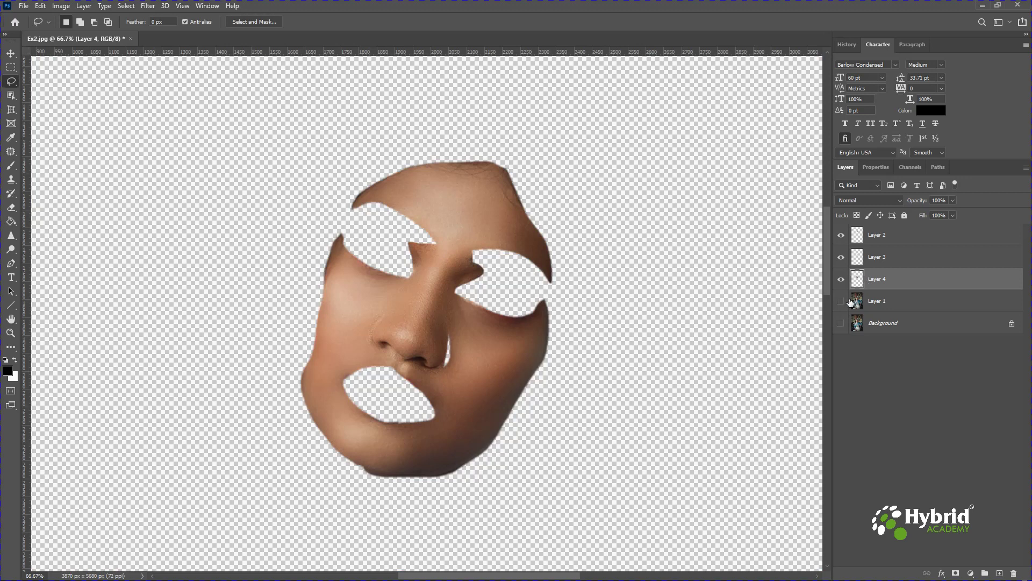
click(842, 301)
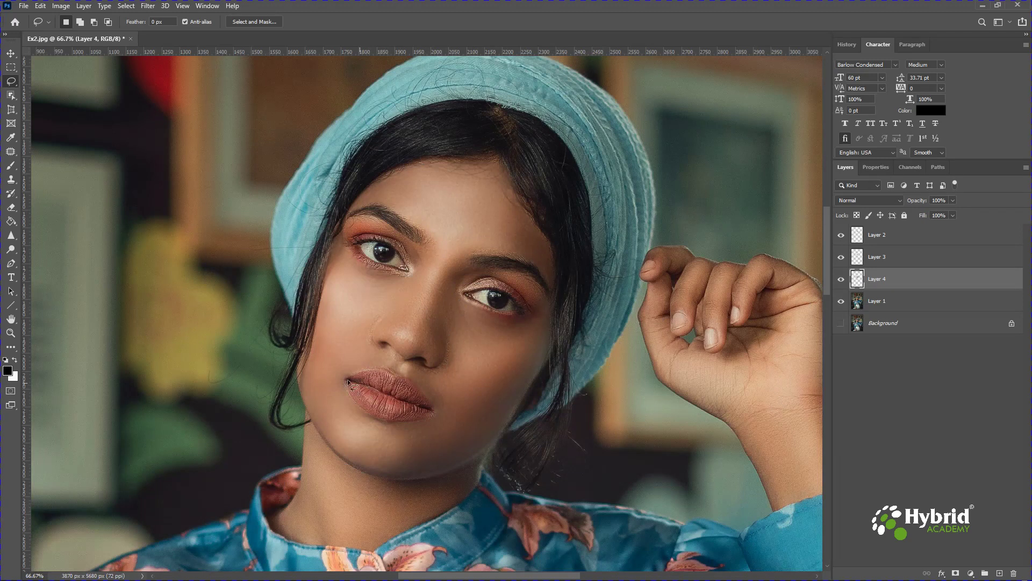
Merge the blurred forehead, nose and cheek layers into a single layer
shift+click(884, 237)
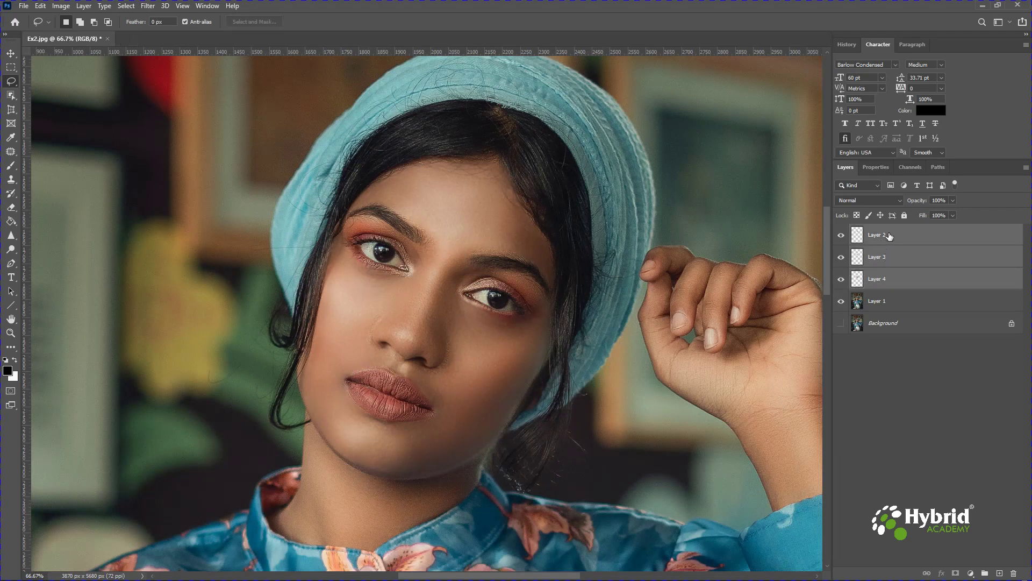
key(ctrl+e)
key(e)
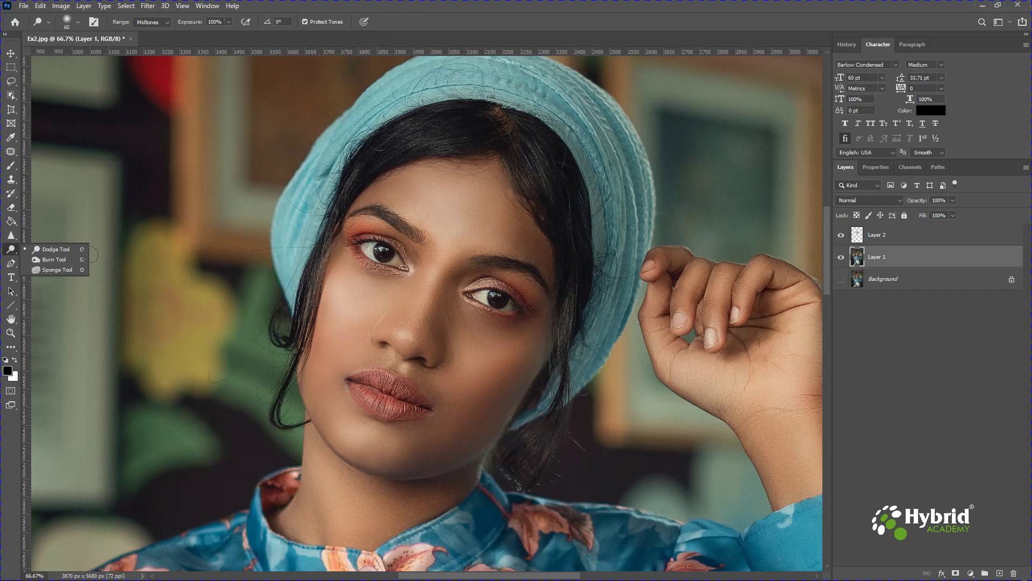
Darken the lips on Layer 1 with the Burn tool at brush size 70, Midtones range and 42% exposure
click(56, 258)
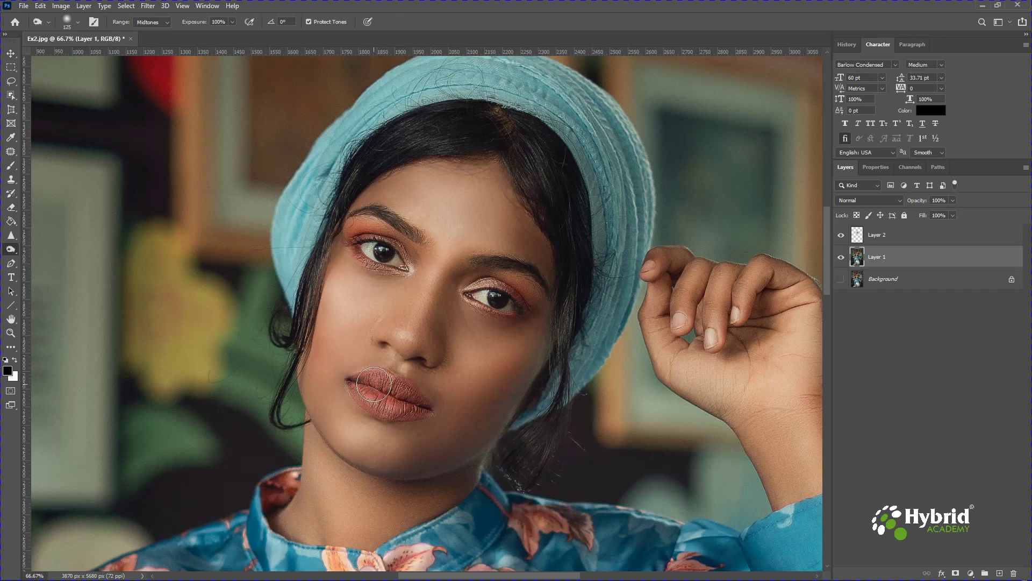
key(bracketleft)
key(bracketleft)
click(233, 21)
click(359, 387)
mouse_move(376, 385)
mouse_down()
mouse_move(406, 398)
mouse_move(396, 411)
mouse_move(378, 407)
mouse_move(416, 411)
mouse_up()
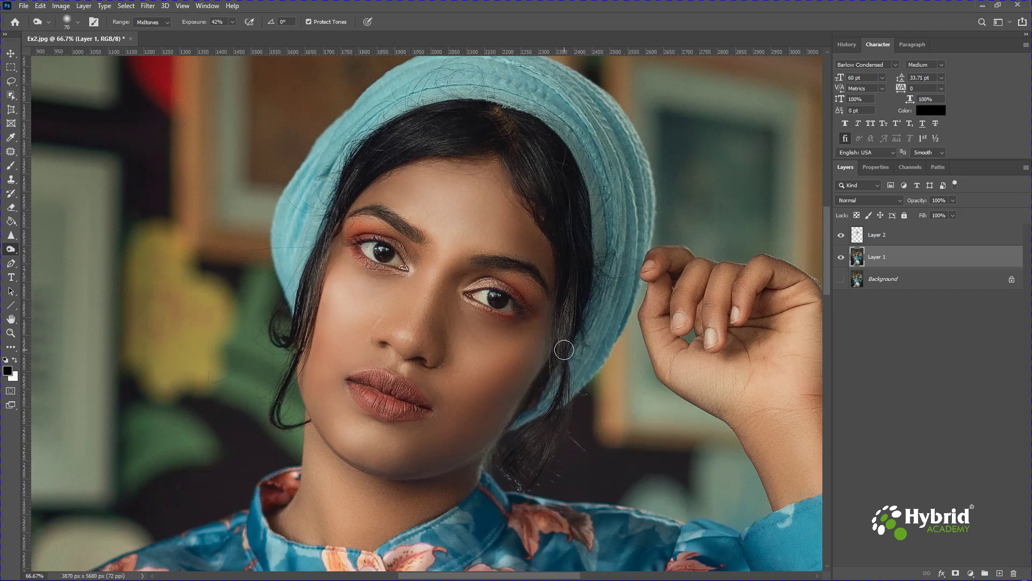
key(ctrl+minus)
key(ctrl+minus)
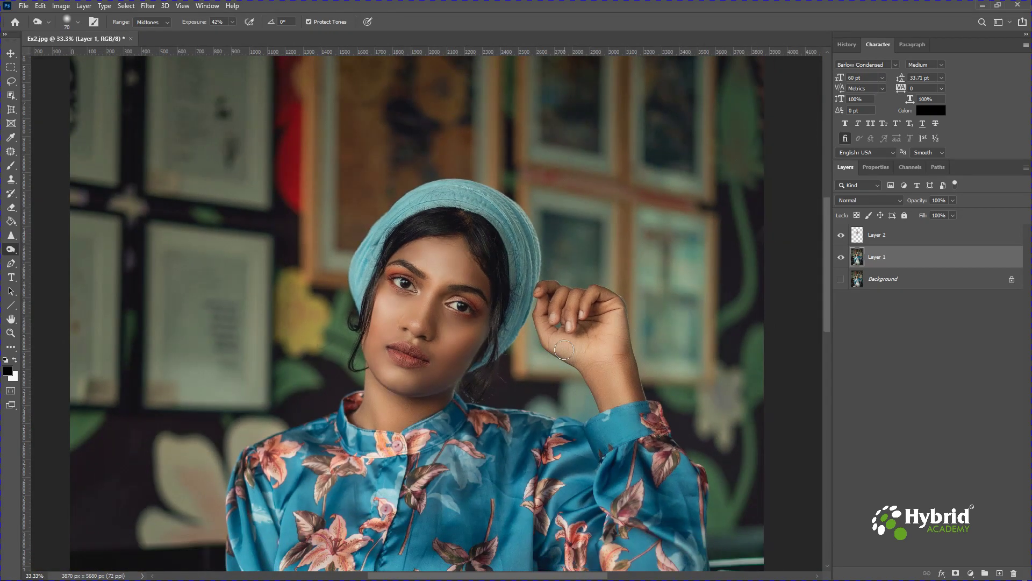
Merge duplicates of Layer 1 and Layer 2 into one new layer and hide the two originals
drag(528, 428, 517, 327)
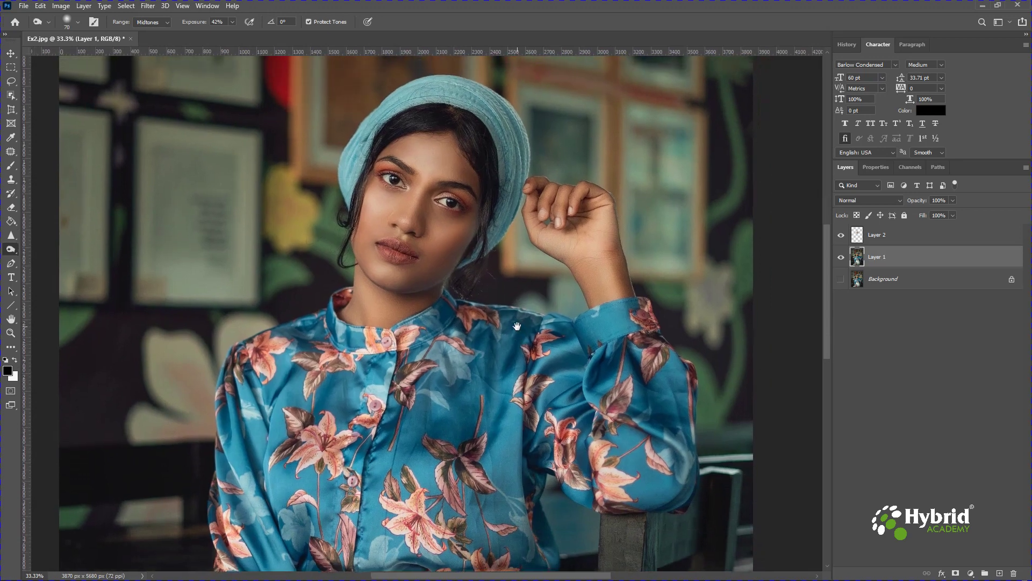
click(67, 7)
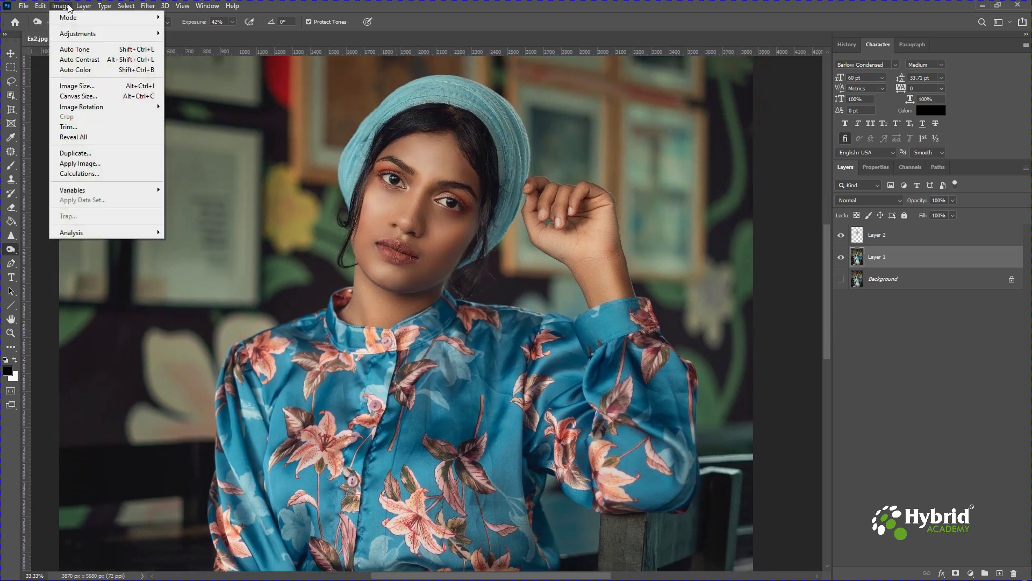
click(903, 240)
ctrl+click(901, 235)
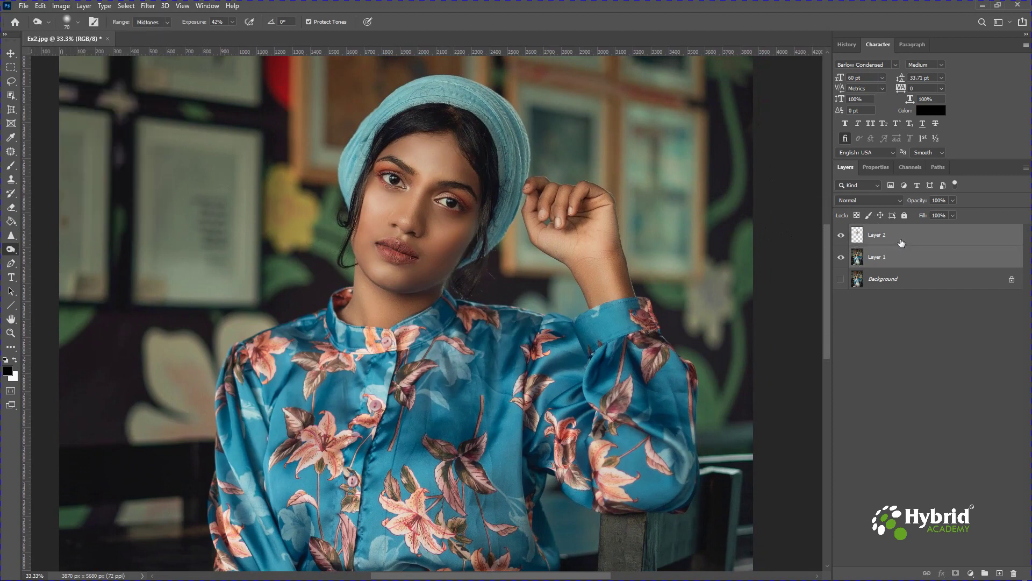
key(ctrl+j)
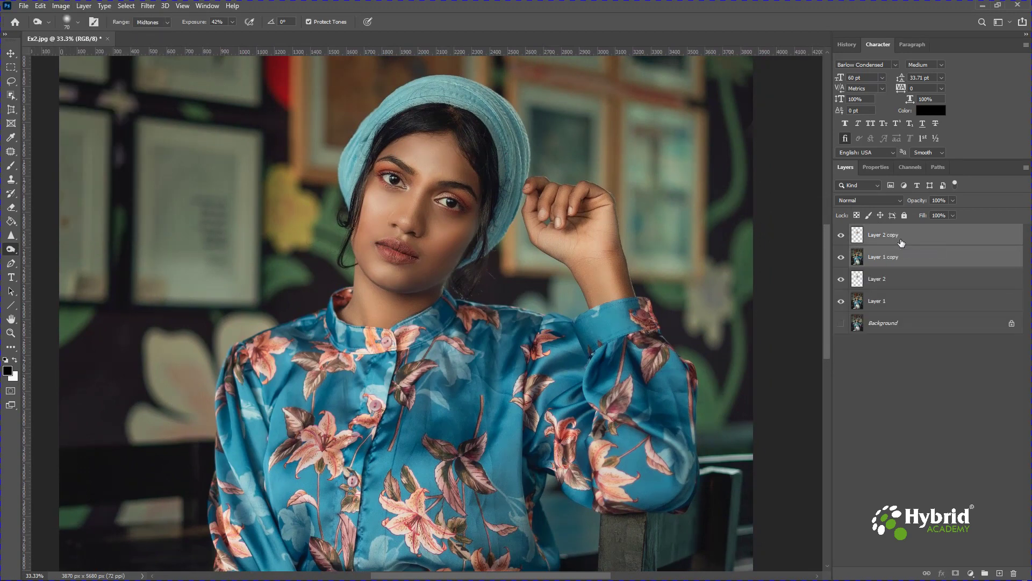
key(ctrl+e)
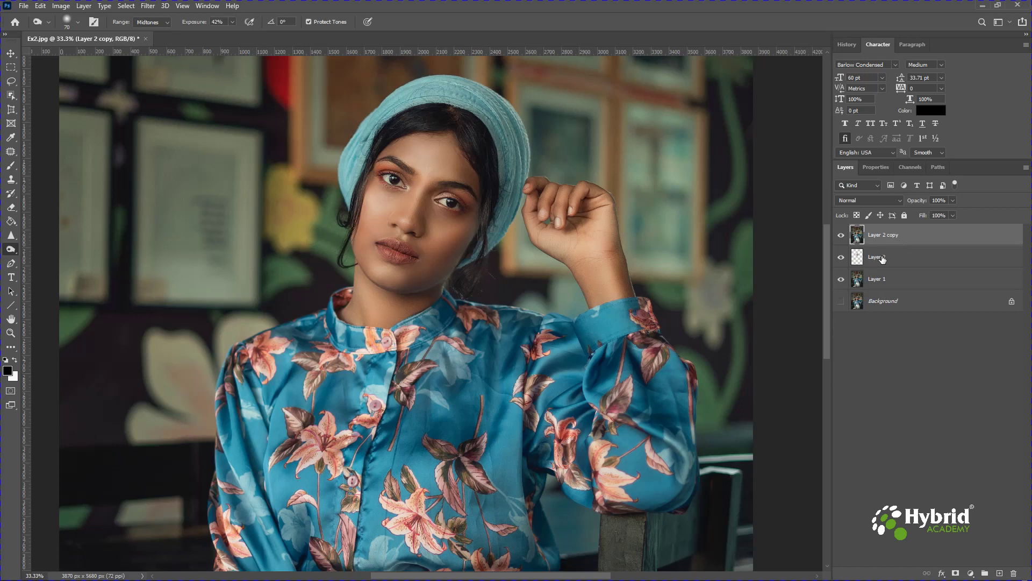
click(841, 278)
Boost the merged copy's colours with a Vibrance adjustment of +89 and a slightly higher saturation
click(61, 6)
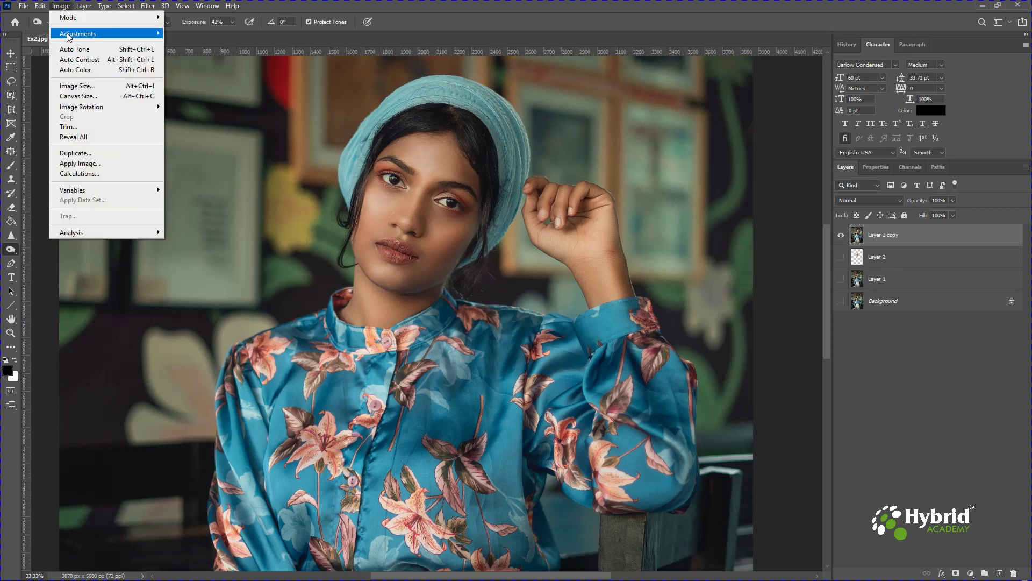
mouse_move(69, 34)
click(186, 80)
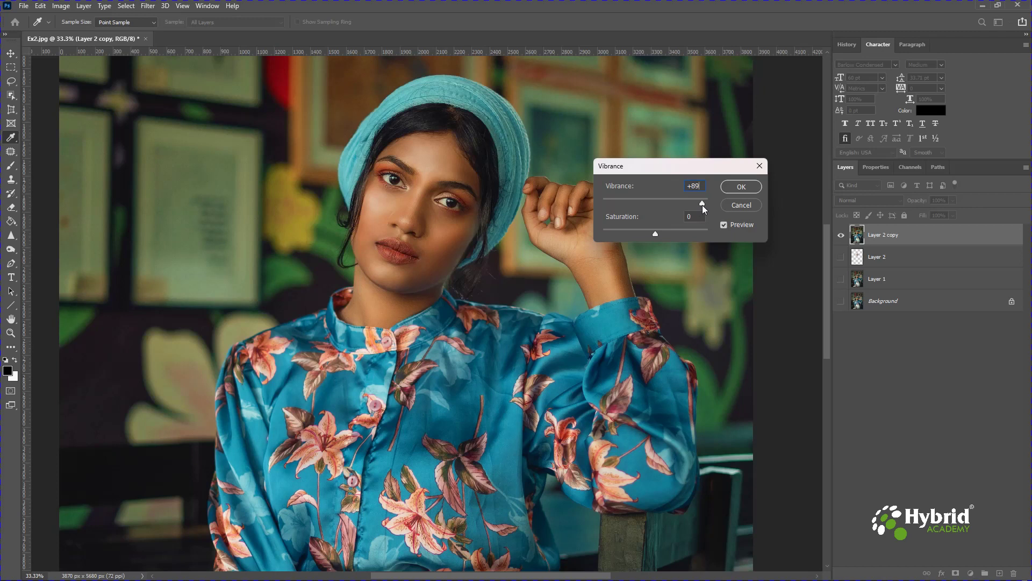
click(695, 217)
key(Up)
click(740, 186)
key(o)
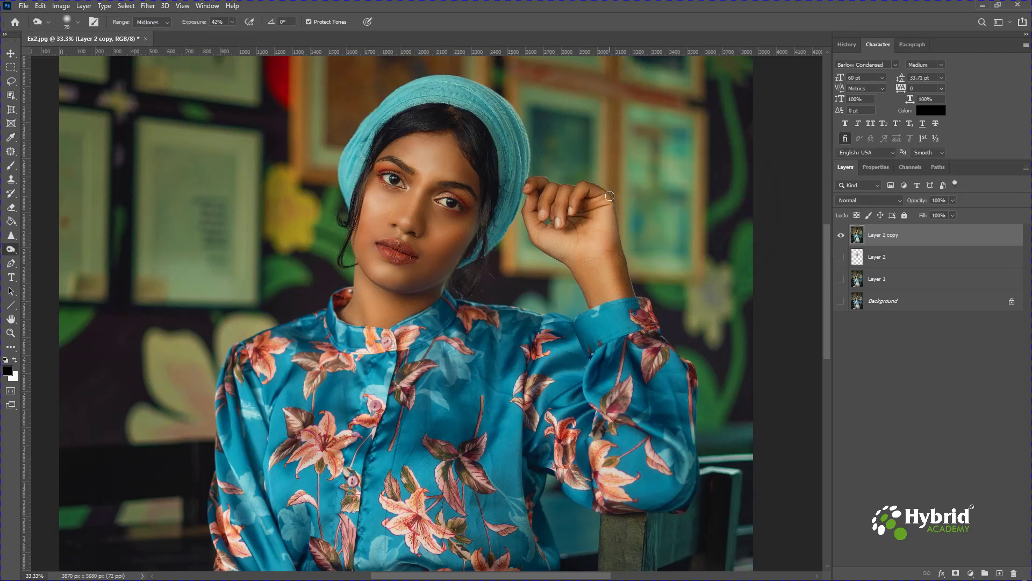
Show the Background and toggle Layer 2 copy to compare the whole portrait before and after retouching
key(ctrl+minus)
key(ctrl+minus)
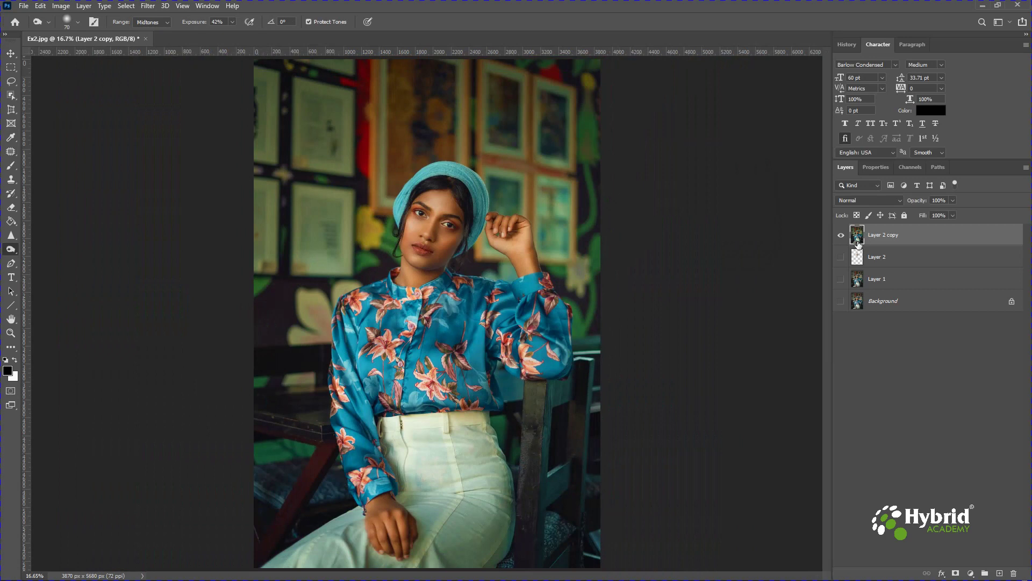
click(841, 301)
click(842, 237)
click(842, 237)
click(842, 237)
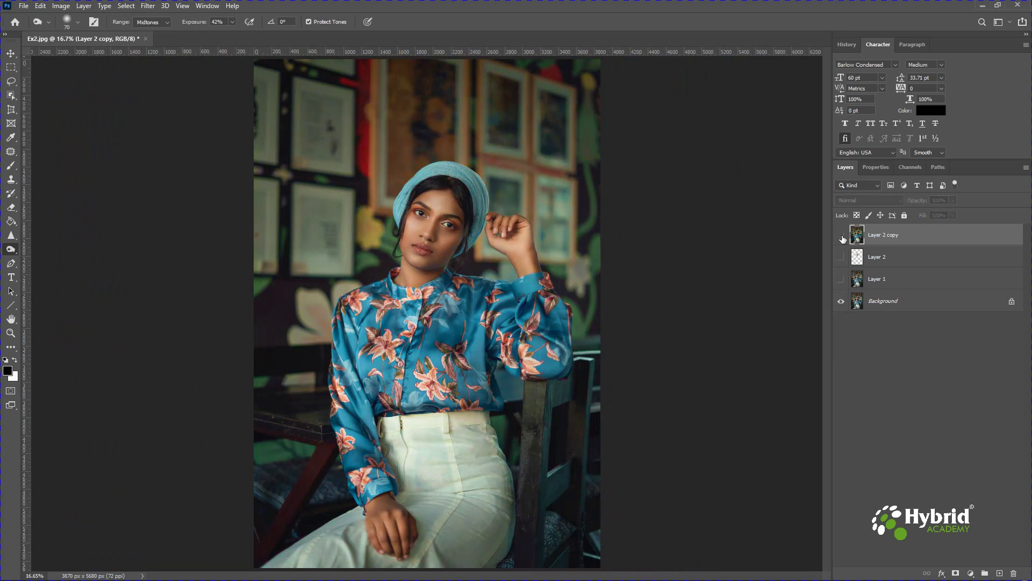
click(842, 236)
click(842, 236)
Compare the face close up before and after retouching by toggling the visibility of Layer 2 copy
key(ctrl+plus)
key(ctrl+plus)
key(ctrl+plus)
key(ctrl+plus)
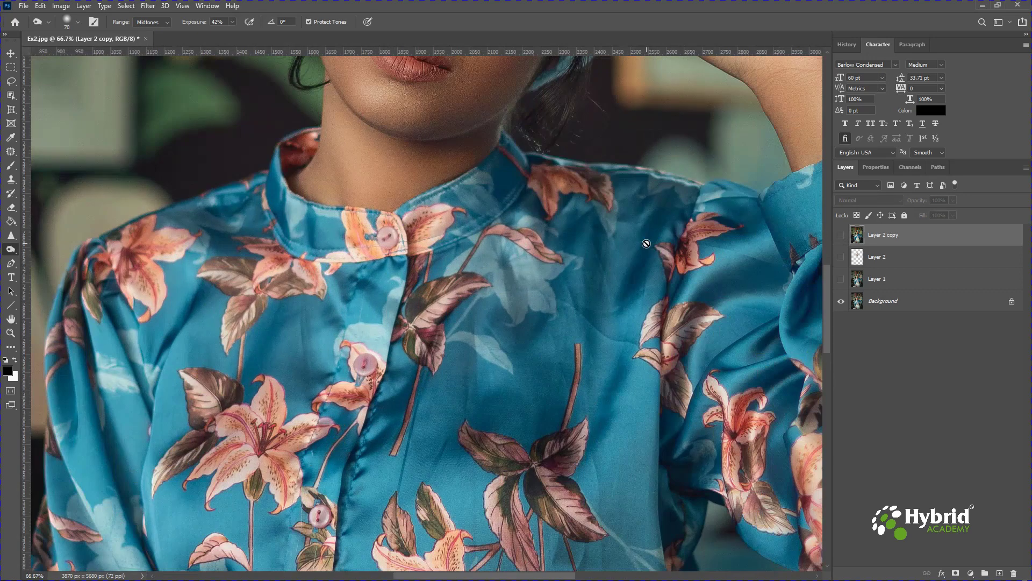
drag(541, 184, 519, 492)
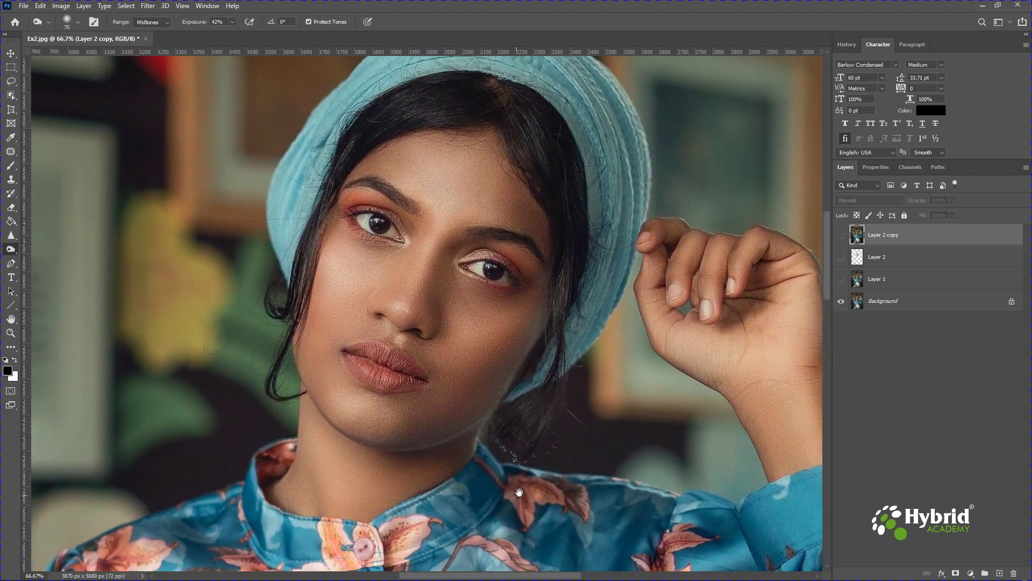
click(841, 238)
click(841, 237)
click(841, 237)
click(841, 238)
click(840, 237)
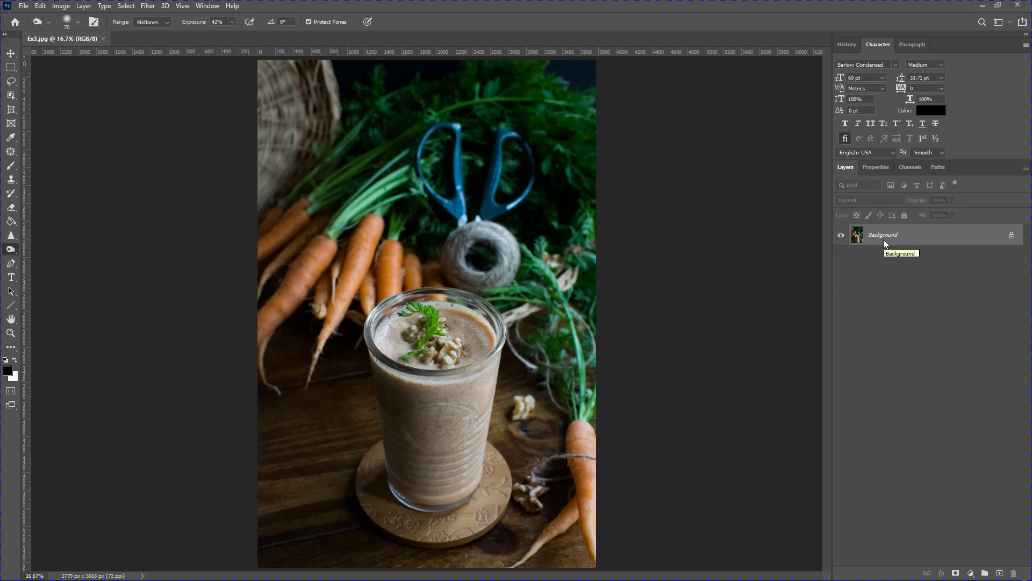
Duplicate the Ex3 Background and sharpen the smoothie glass on the copy with the Sharpen tool at brush size 200 and 100% strength
key(ctrl+j)
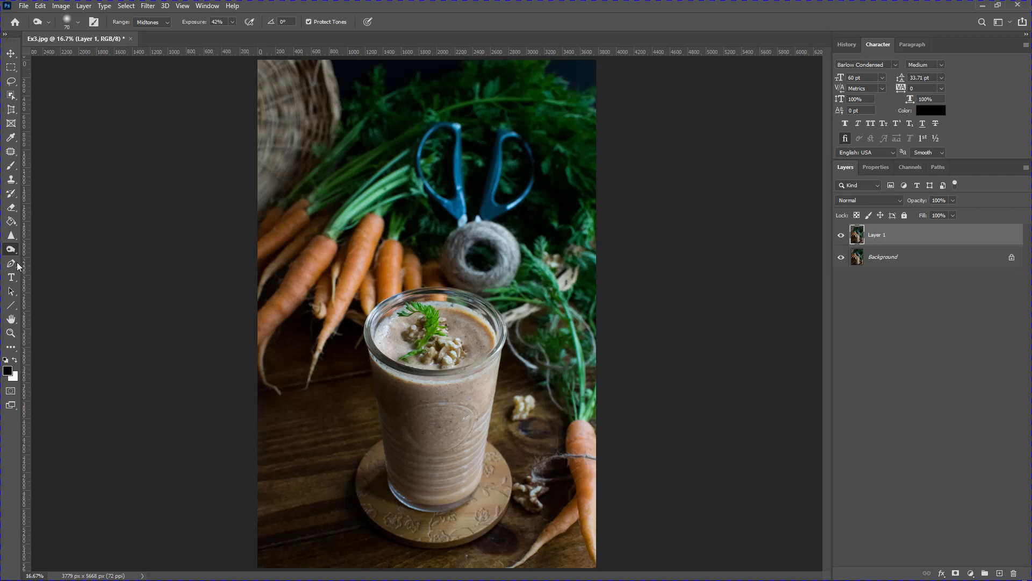
click(15, 235)
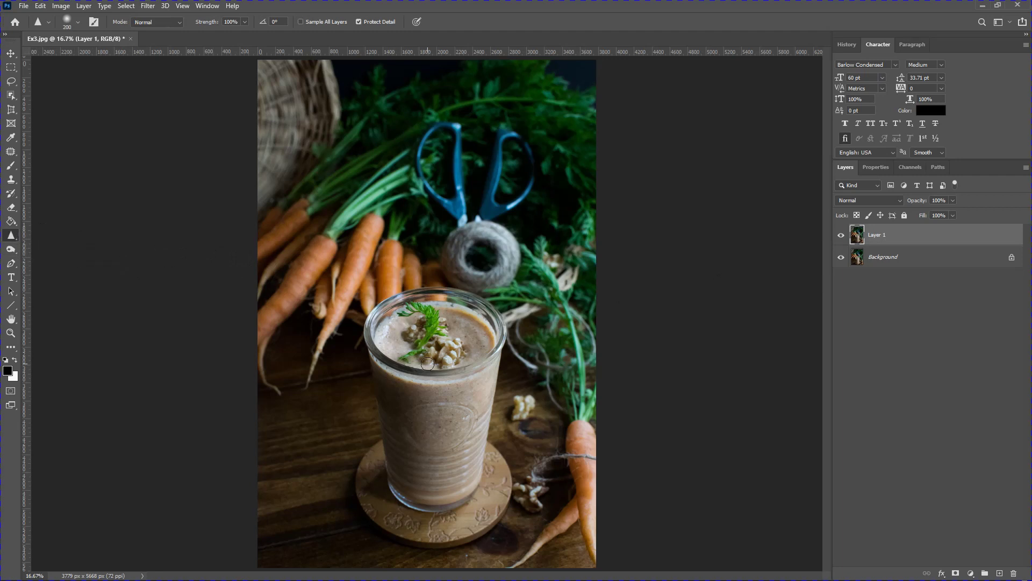
scroll(427, 364, up, 2)
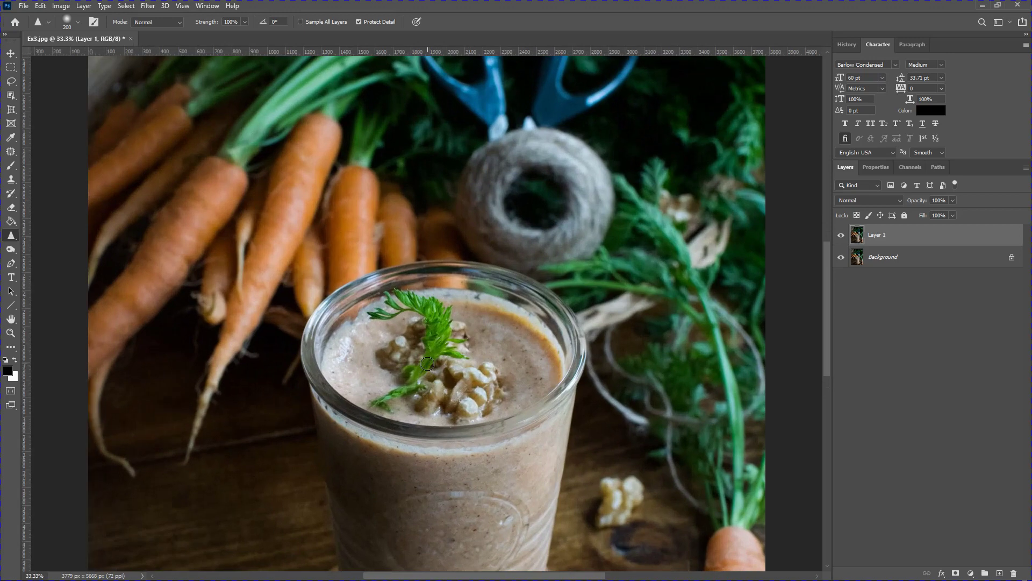
mouse_move(452, 377)
mouse_down()
mouse_move(479, 379)
mouse_move(457, 392)
mouse_move(448, 317)
mouse_move(434, 336)
mouse_move(388, 327)
mouse_move(390, 387)
mouse_up()
scroll(390, 386, down, 2)
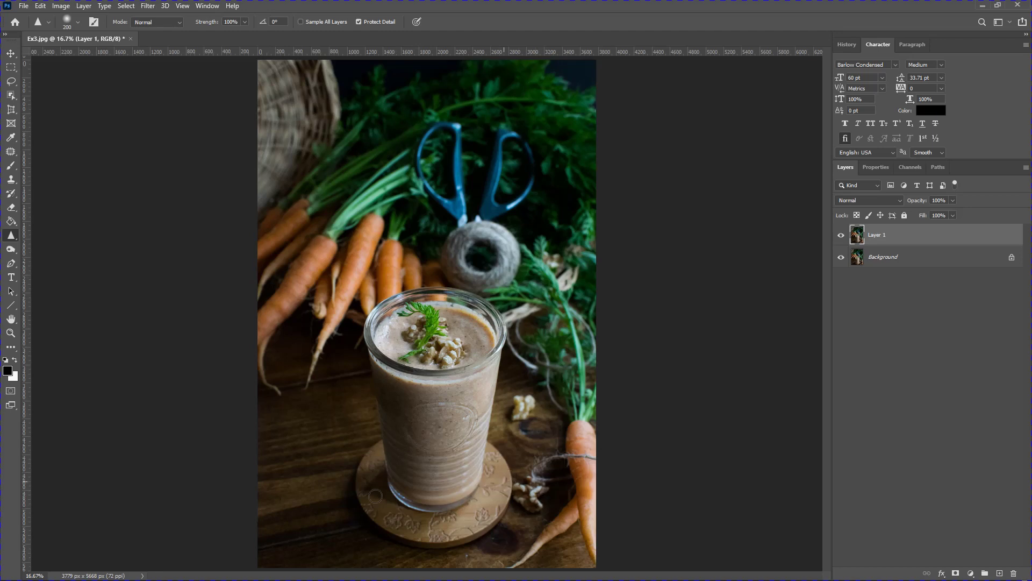
Saturate the glass, coaster and carrots on Layer 1 with the Sponge tool at brush size 600 and 50% flow
click(10, 249)
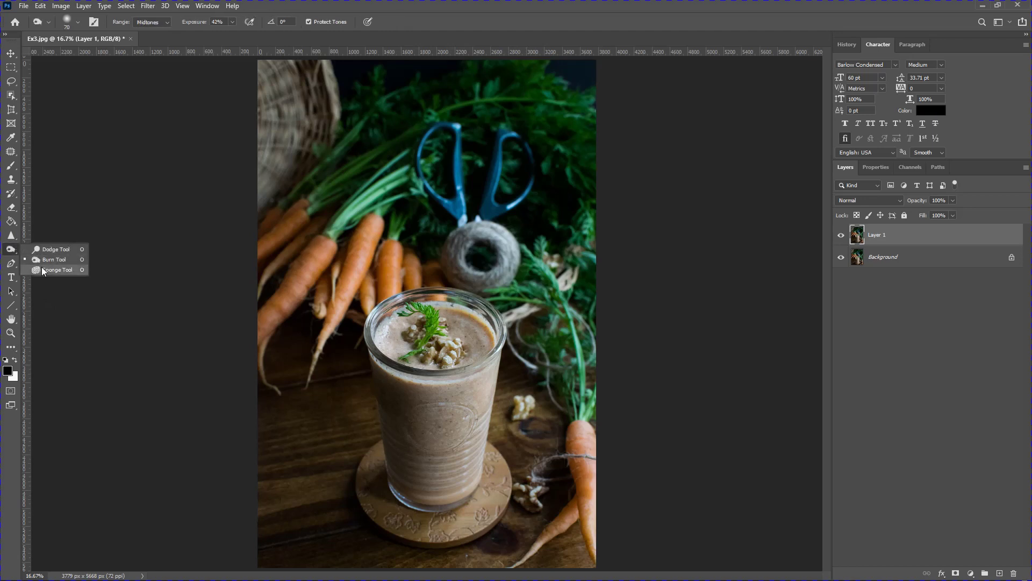
click(41, 267)
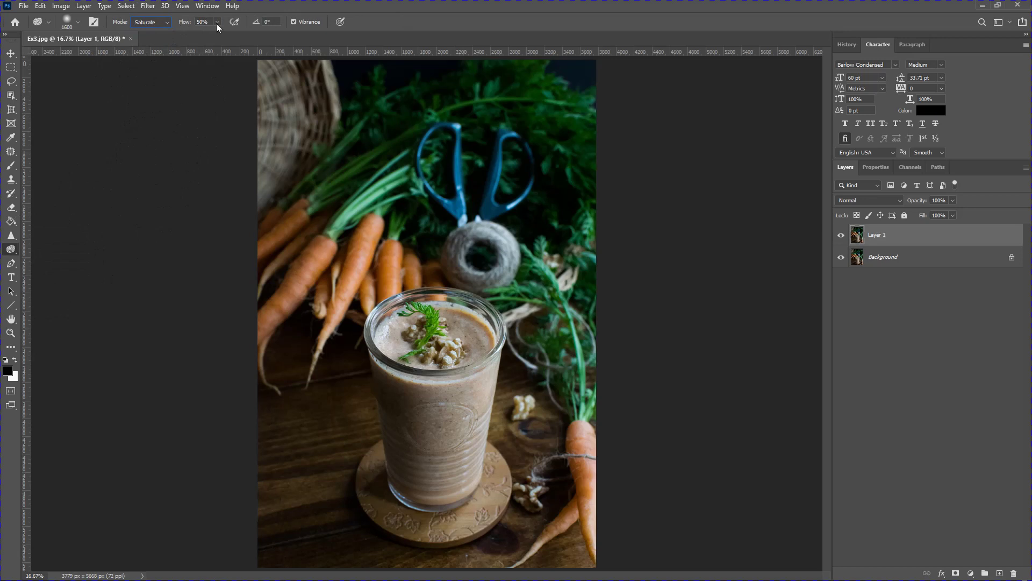
key(bracketleft)
key(bracketleft)
key(bracketleft)
key(bracketleft)
key(bracketleft)
key(bracketleft)
key(bracketleft)
key(bracketleft)
key(bracketleft)
mouse_move(385, 361)
mouse_down()
mouse_move(394, 329)
mouse_move(409, 359)
mouse_move(421, 360)
mouse_move(434, 317)
mouse_move(464, 325)
mouse_move(475, 352)
mouse_move(455, 368)
mouse_move(469, 326)
mouse_move(422, 320)
mouse_move(486, 468)
mouse_move(486, 509)
mouse_move(411, 523)
mouse_move(382, 477)
mouse_move(391, 515)
mouse_move(409, 534)
mouse_move(474, 524)
mouse_move(496, 484)
mouse_move(478, 503)
mouse_up()
drag(571, 443, 573, 552)
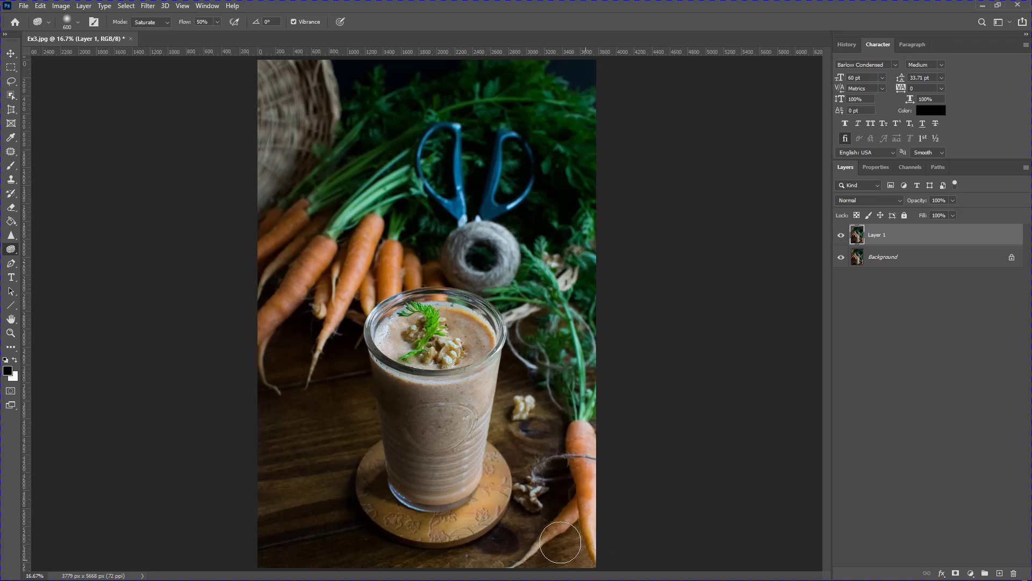
mouse_move(329, 245)
mouse_down()
mouse_move(352, 258)
mouse_move(296, 296)
mouse_move(354, 271)
mouse_up()
click(11, 53)
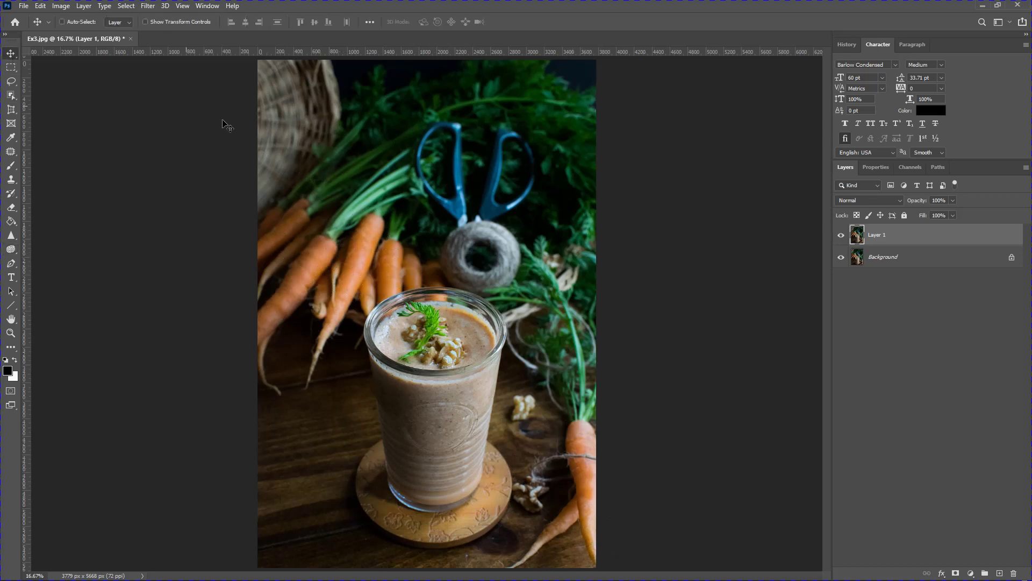
Adjust Layer 1's Levels with a midtone input of 0.92 and a white input of 222
key(ctrl+l)
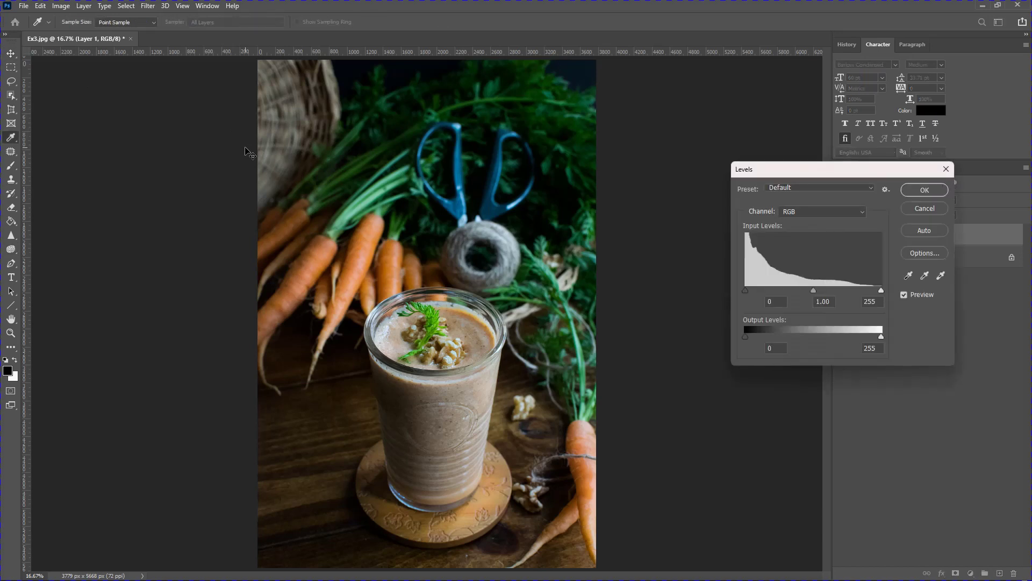
drag(882, 289, 864, 289)
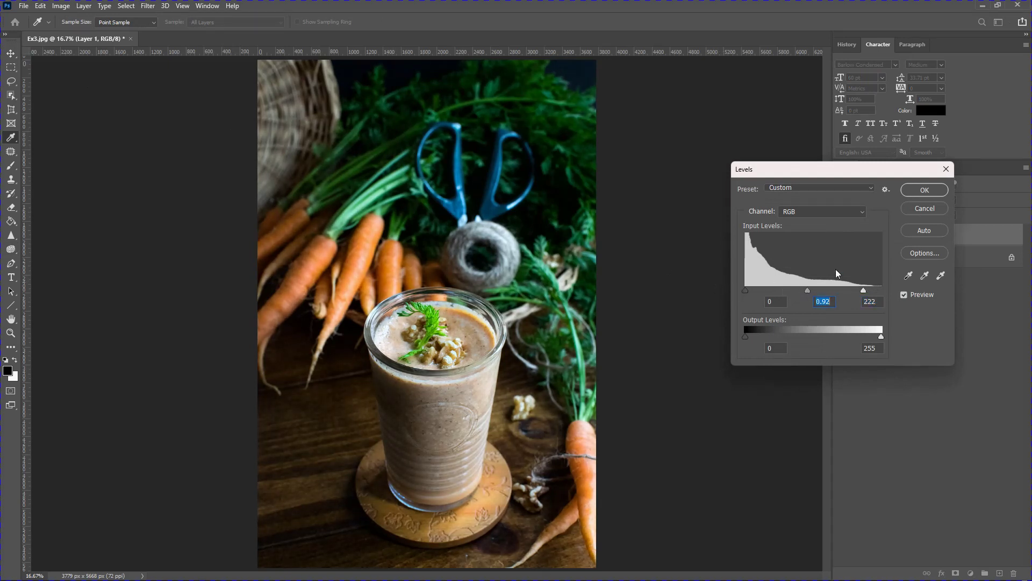
click(913, 192)
Raise Layer 1's Vibrance to +87 with slightly more saturation, and compare the result with the original photo
click(61, 6)
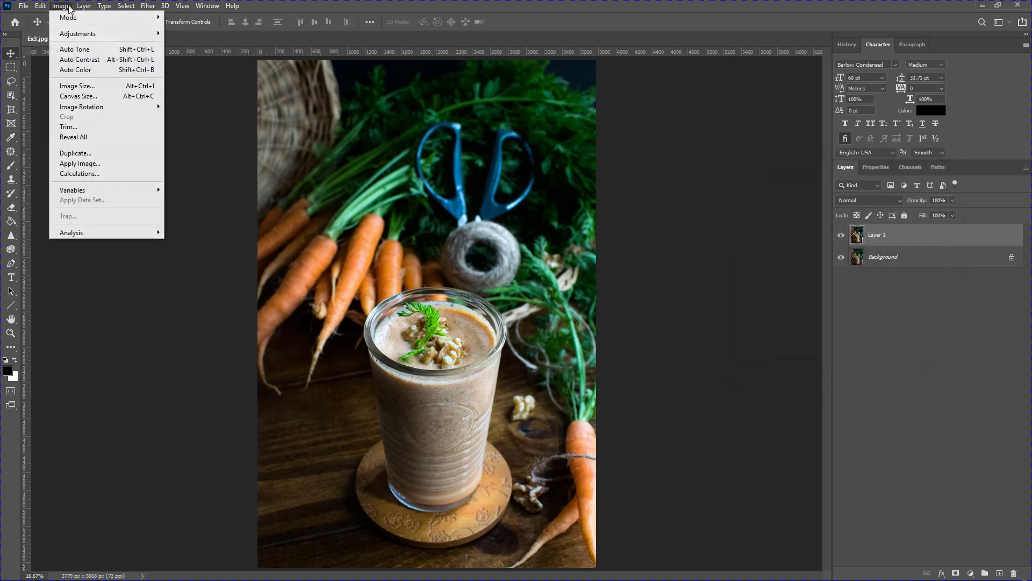
mouse_move(88, 34)
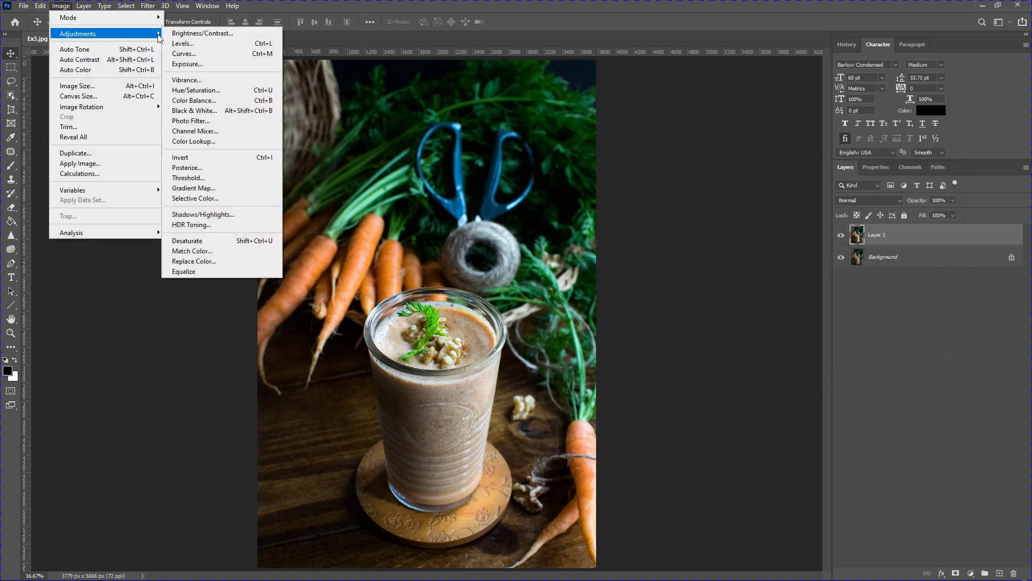
click(206, 82)
drag(656, 204, 705, 203)
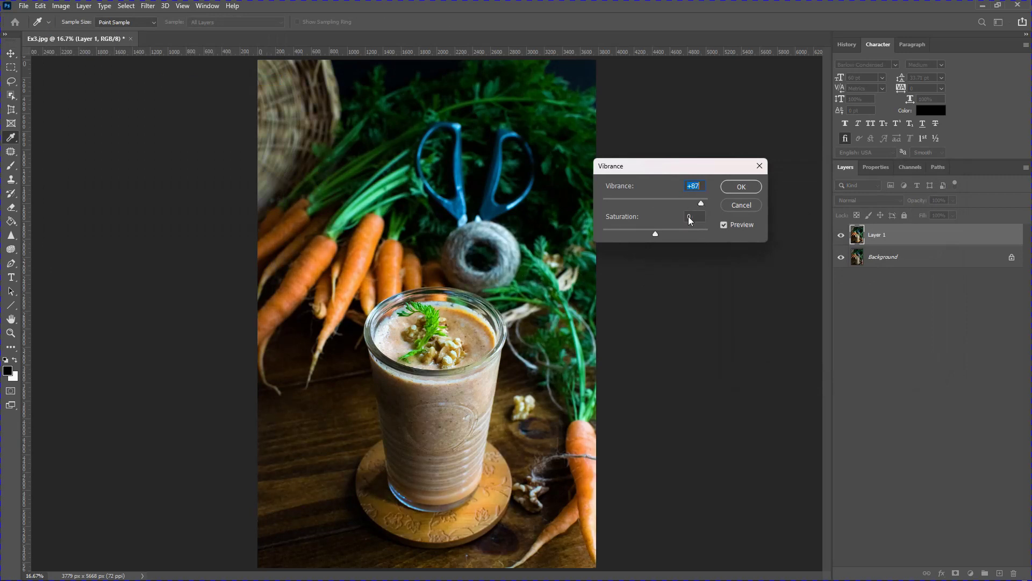
scroll(697, 217, up, 5)
click(740, 187)
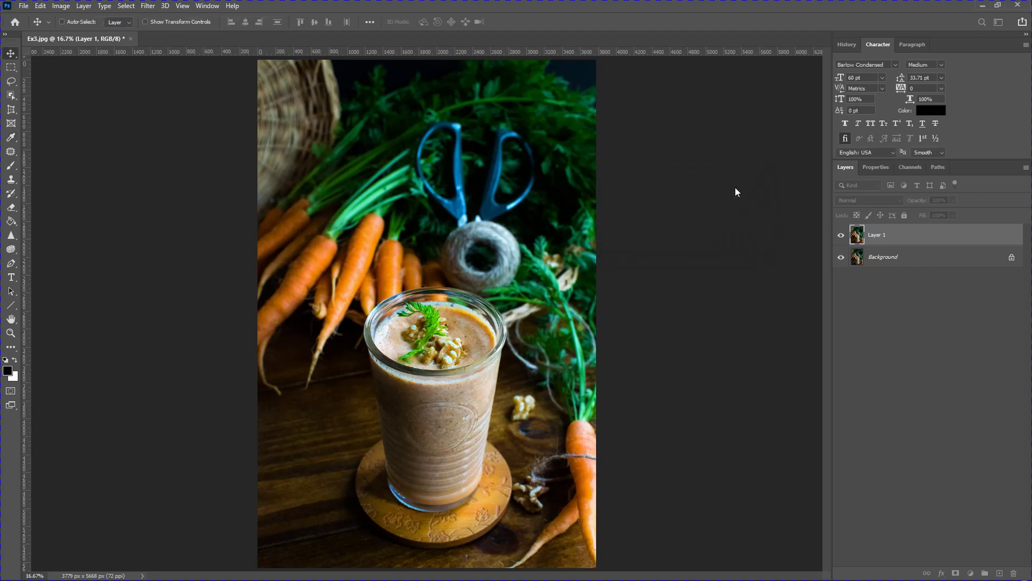
click(842, 236)
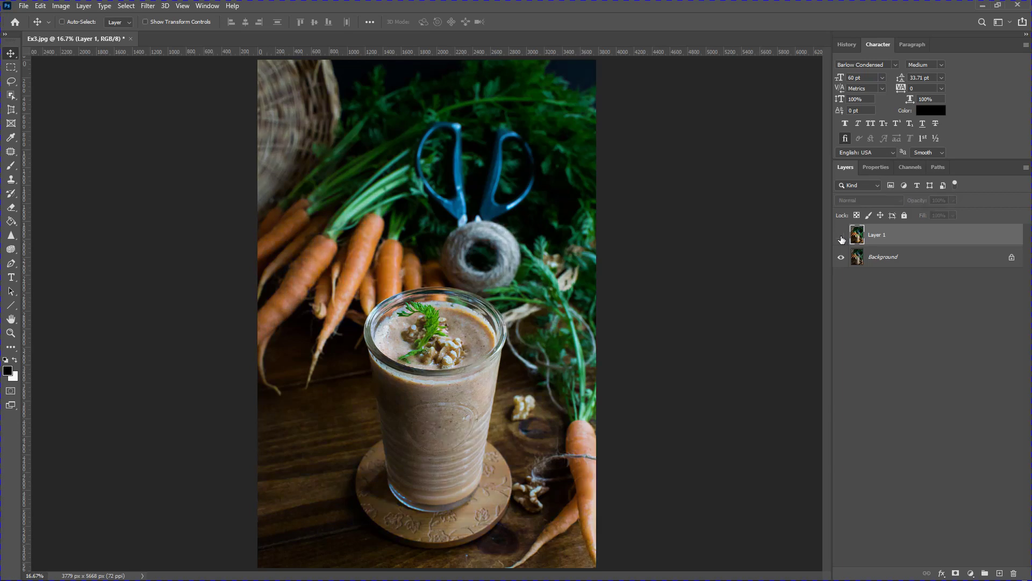
click(841, 236)
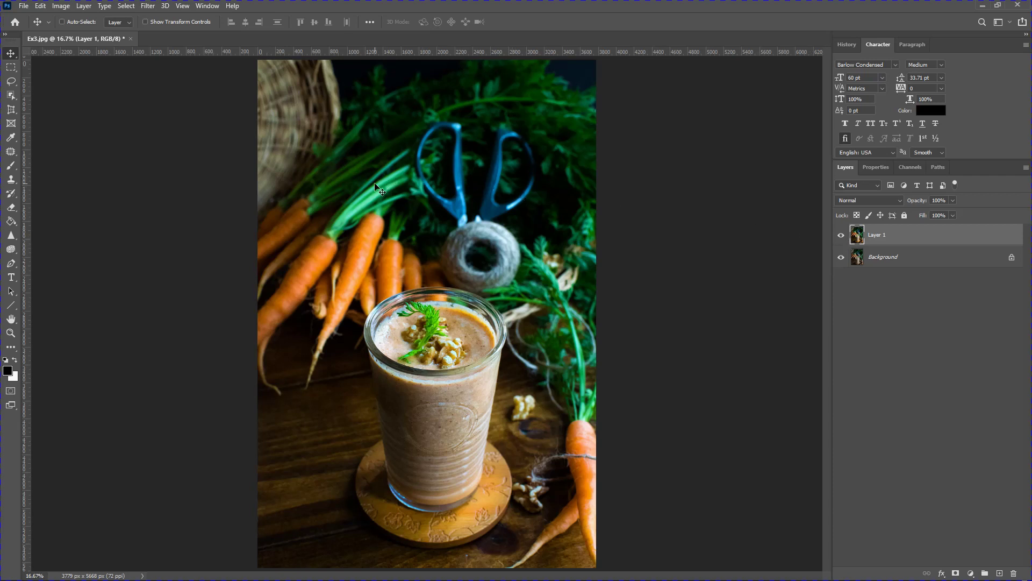
Outline the smoothie glass and its coaster with a freehand Lasso selection
click(10, 69)
click(11, 80)
mouse_move(363, 350)
mouse_down()
mouse_move(394, 293)
mouse_move(487, 298)
mouse_up()
drag(507, 351, 503, 454)
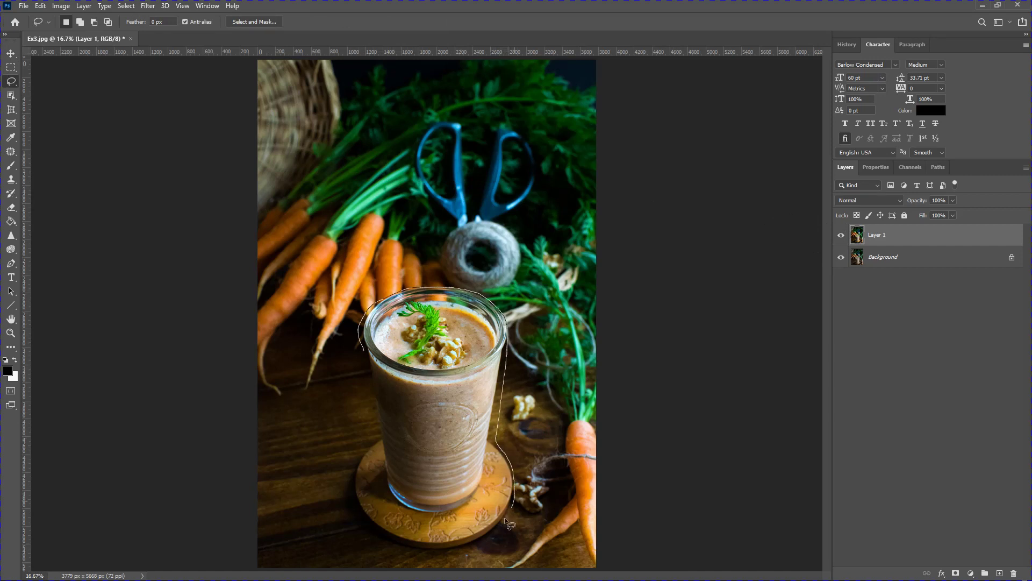
mouse_move(400, 537)
mouse_down()
mouse_move(365, 516)
mouse_move(352, 479)
mouse_up()
drag(372, 382, 365, 347)
Invert the selection and copy the surroundings of the glass and coaster to a new layer
right_click(465, 331)
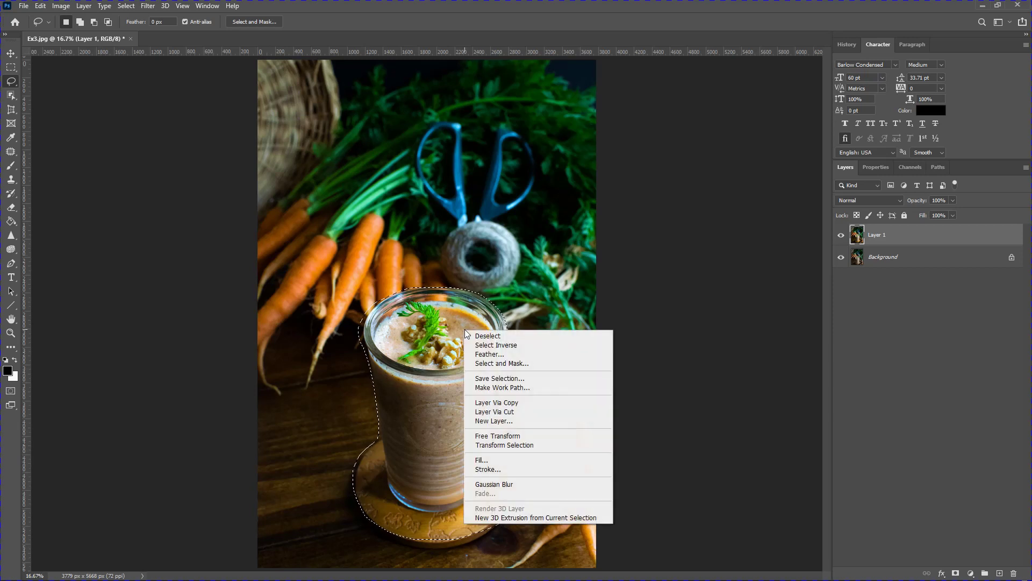
click(505, 346)
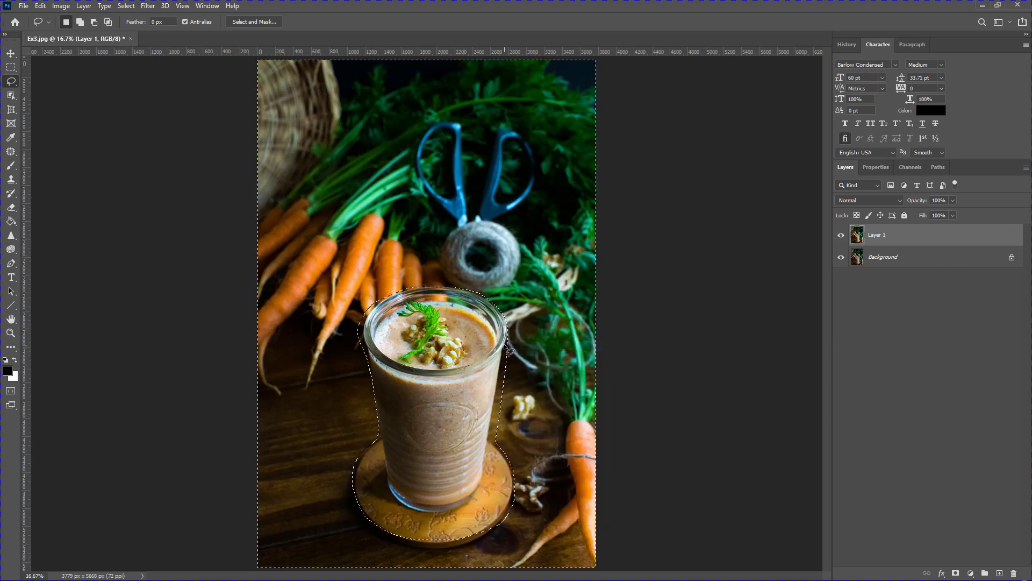
key(ctrl+j)
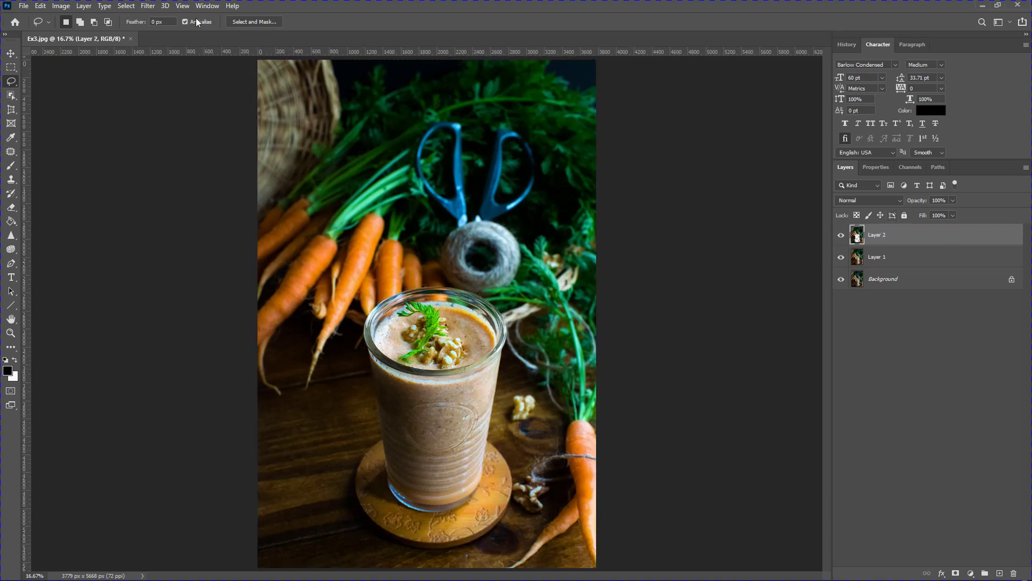
Apply a Box Blur with a radius of 29 pixels to Layer 2, comparing the blurred surroundings with and without the preview
click(148, 6)
mouse_move(162, 127)
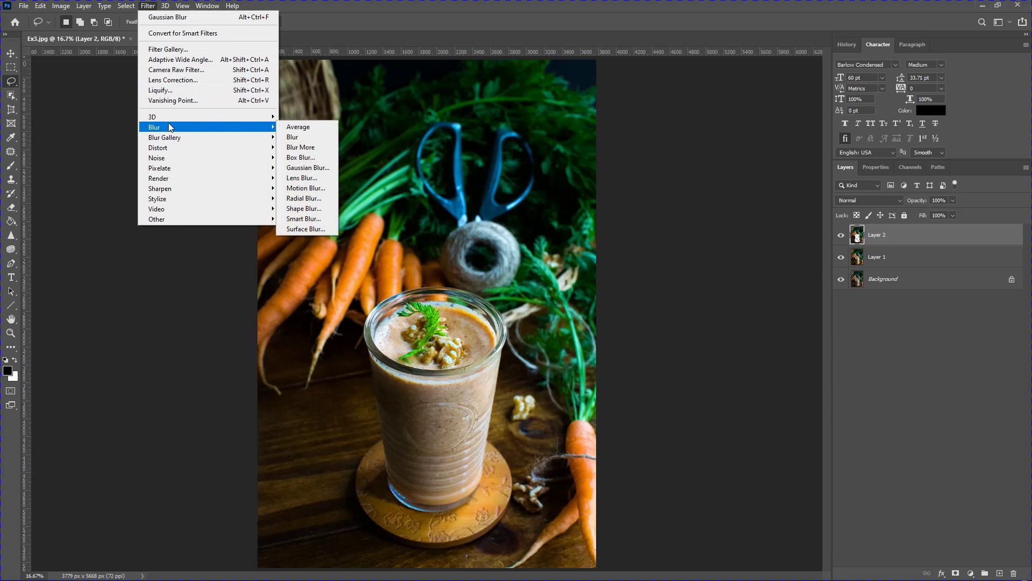
click(299, 157)
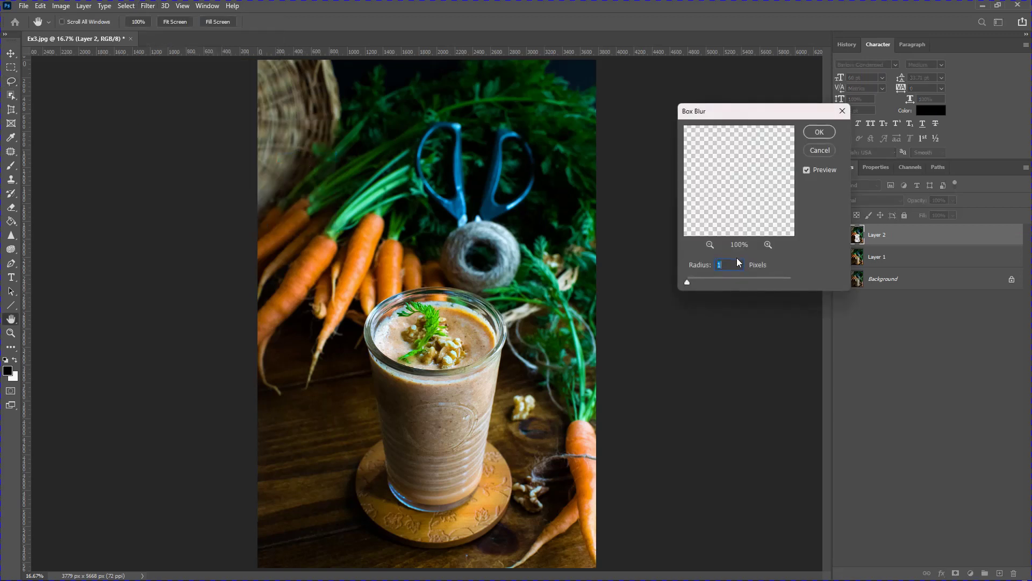
key(Up)
key(Up)
key(Up)
key(Up)
key(Up)
key(Up)
key(Up)
key(Up)
key(Up)
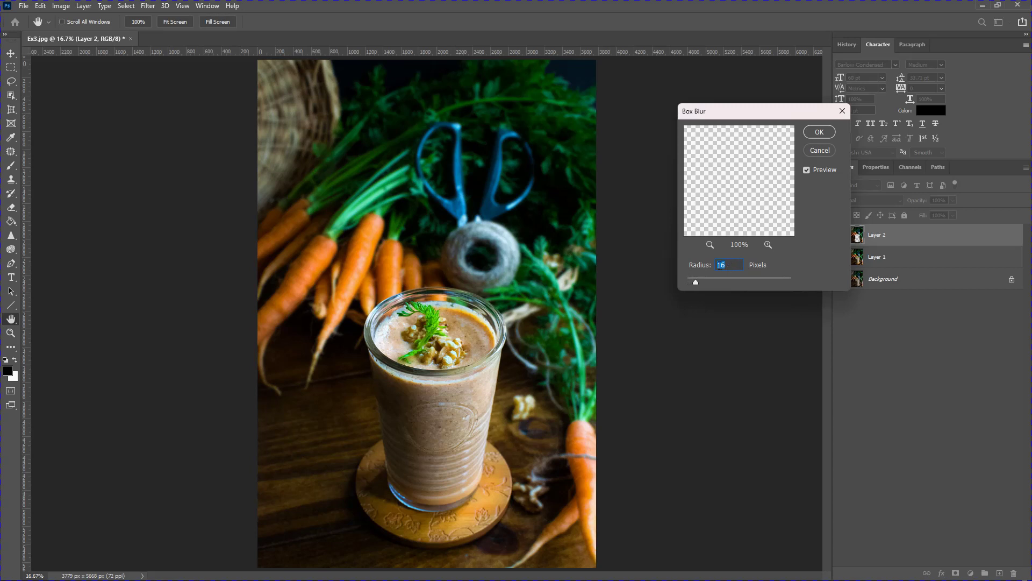
key(Down)
key(Down)
key(Down)
key(Down)
click(807, 170)
key(Up)
key(Up)
key(Up)
key(Up)
key(Up)
key(Up)
key(Up)
key(Up)
key(Up)
key(Up)
key(Up)
key(Up)
key(Up)
key(Up)
key(Up)
key(Up)
key(Up)
key(Up)
key(Up)
key(Up)
click(807, 170)
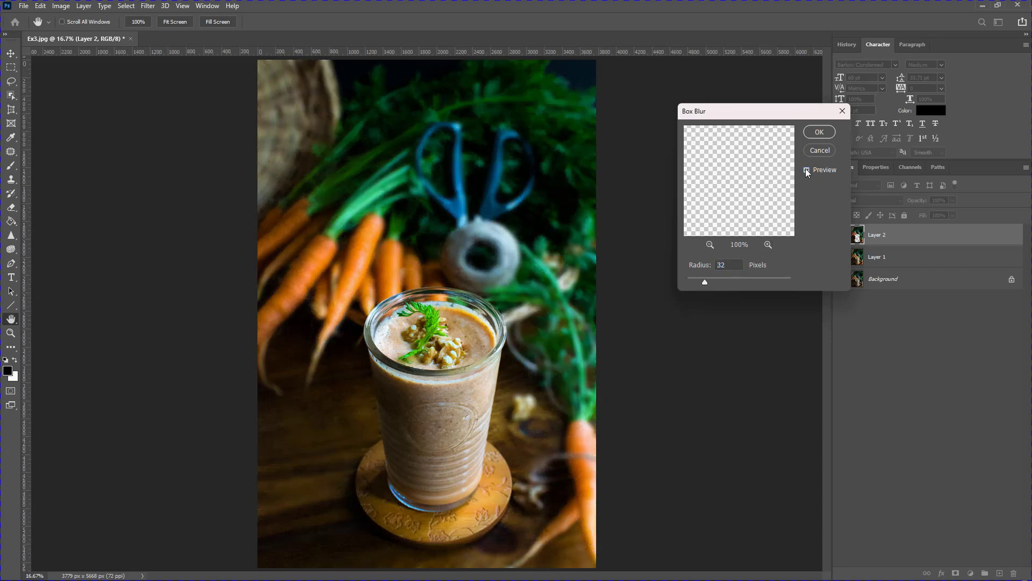
click(728, 264)
key(Down)
click(808, 171)
click(807, 170)
click(822, 131)
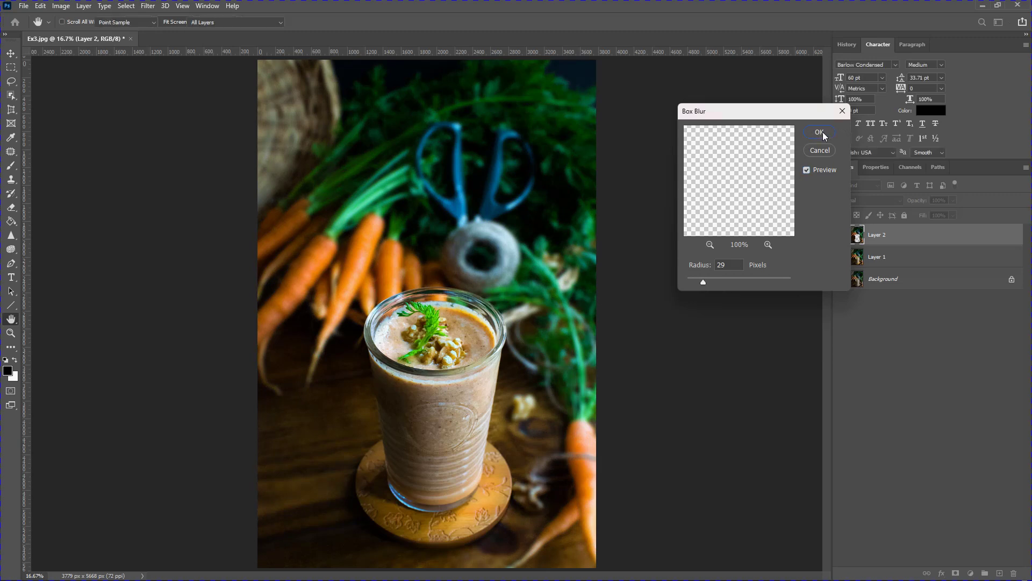
Merge Layer 1 and Layer 2, and compare the merged smoothie edit with the original photo
shift+click(877, 258)
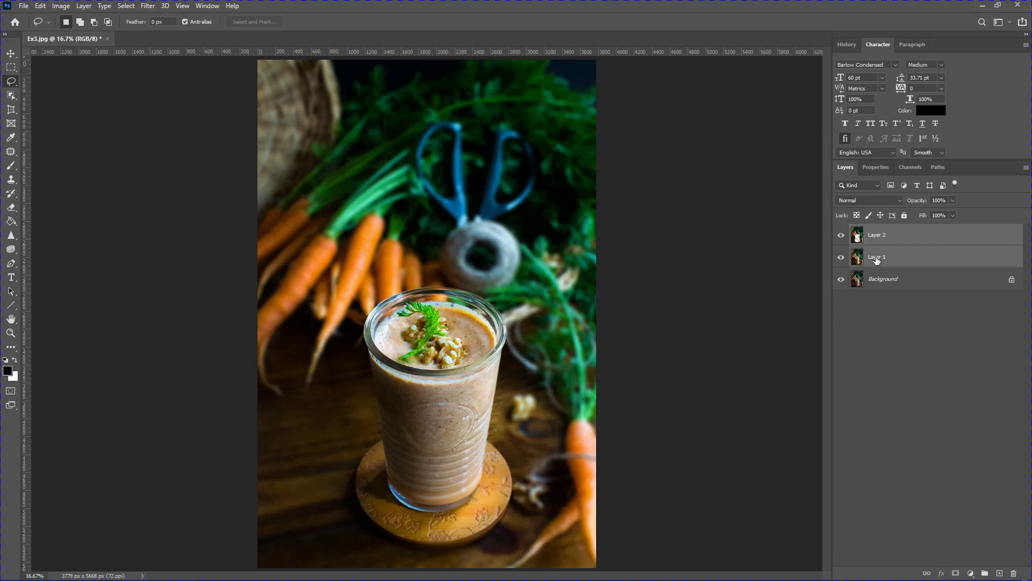
key(ctrl+e)
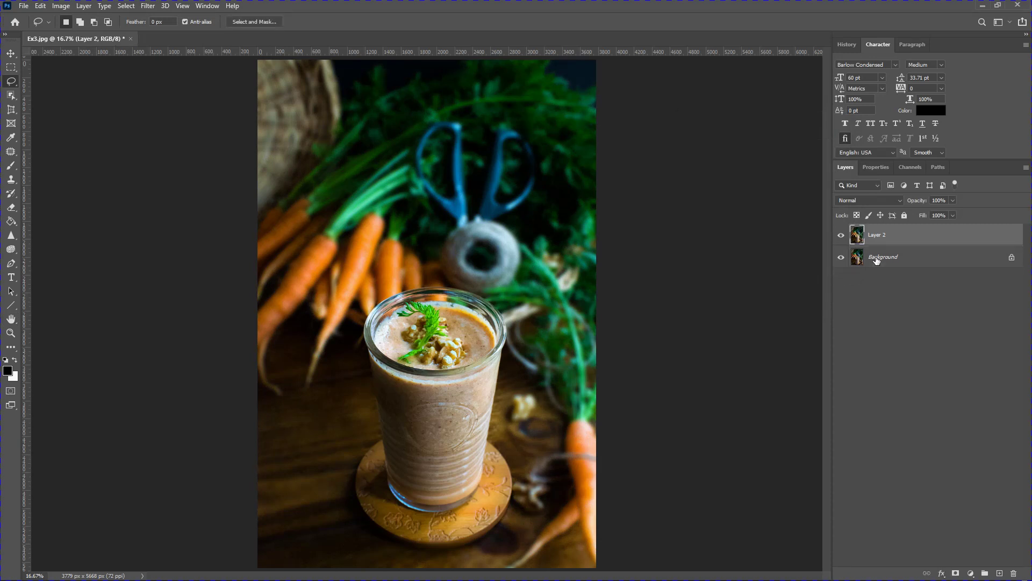
click(842, 236)
click(842, 236)
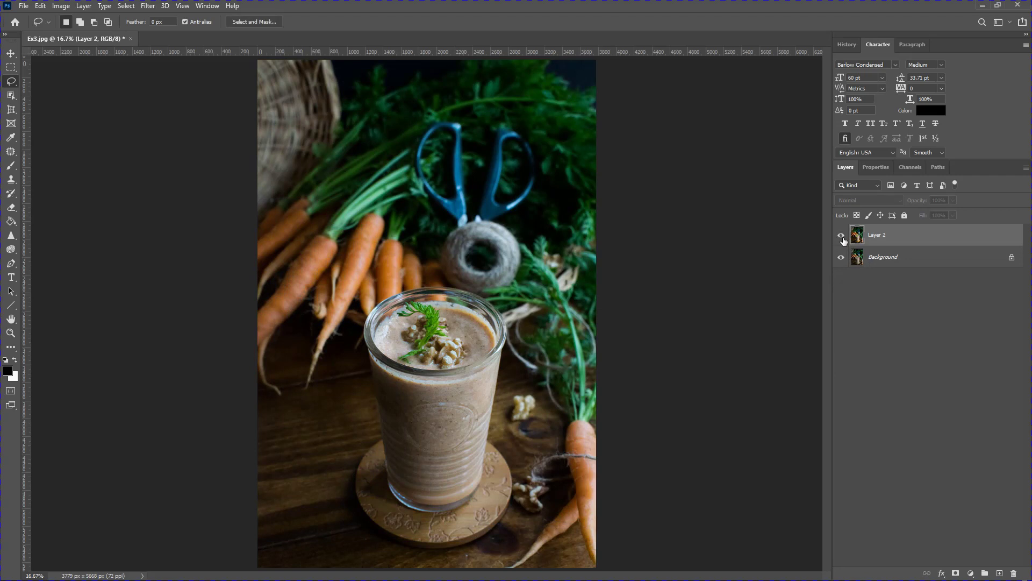
click(842, 237)
click(842, 236)
click(842, 237)
click(842, 236)
click(842, 236)
click(842, 237)
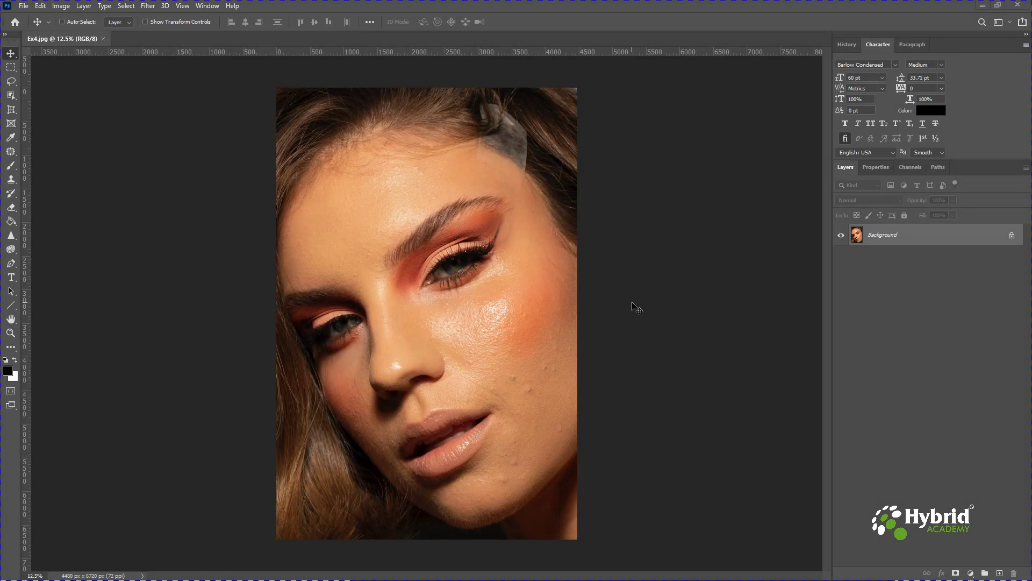
Duplicate the Background layer of the Ex4 portrait and choose the Spot Healing Brush at size 100
key(ctrl+0)
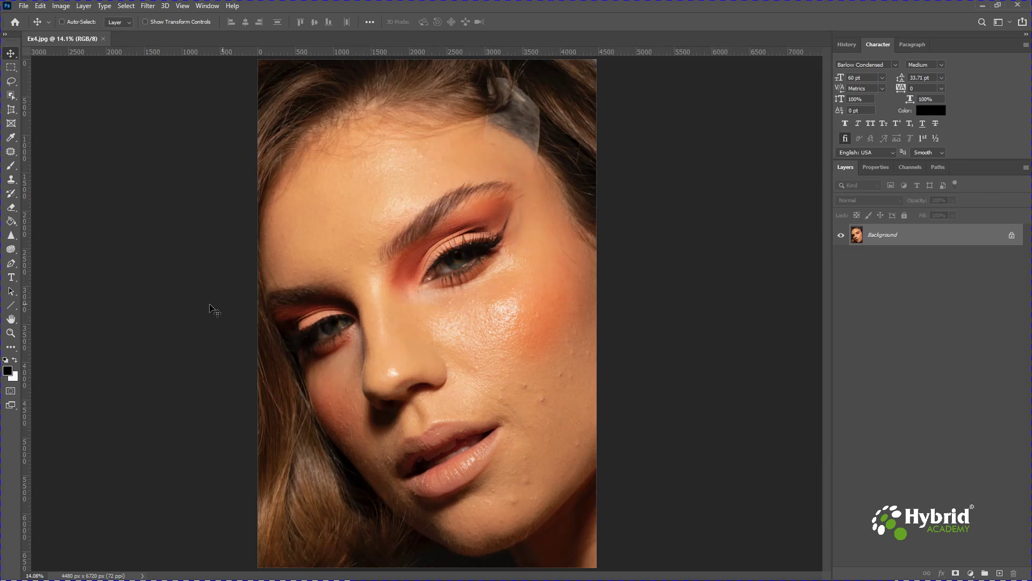
click(13, 156)
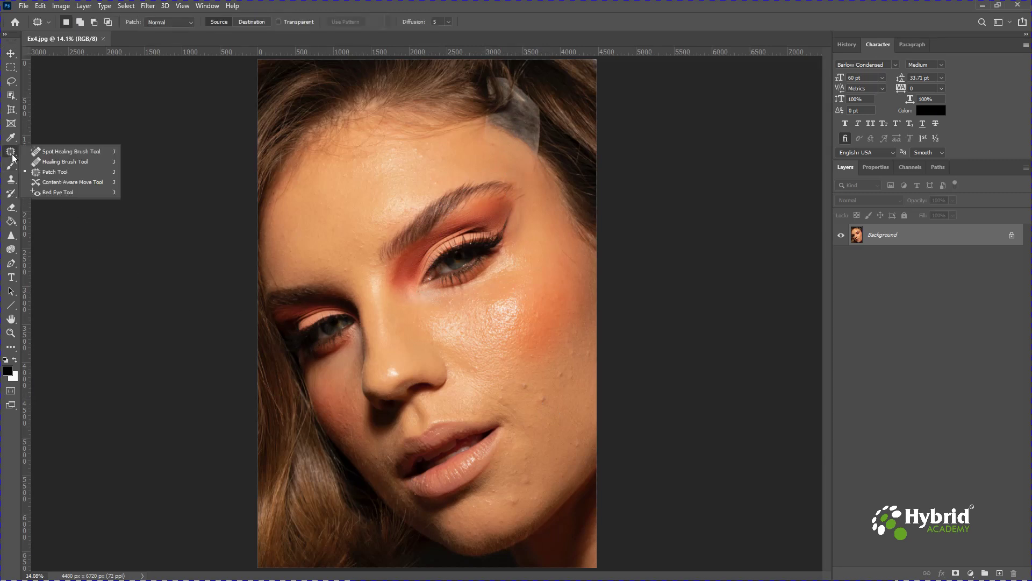
click(53, 153)
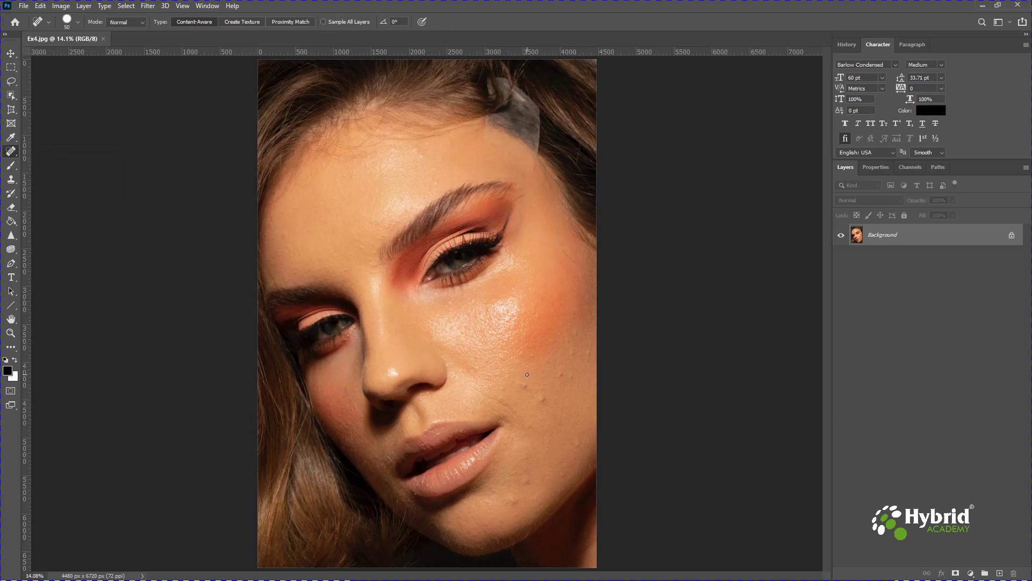
key(bracketright)
key(ctrl+j)
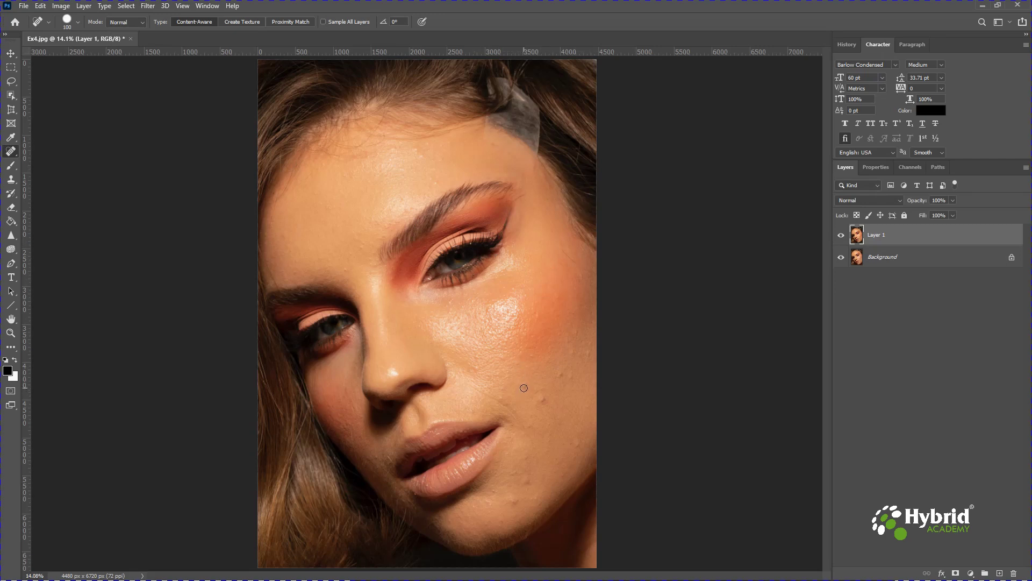
Heal the blemishes on the portrait's cheeks, nose, chin, jaw and forehead with the Spot Healing Brush
click(539, 402)
click(572, 351)
click(538, 403)
click(449, 366)
click(526, 480)
click(511, 500)
click(534, 497)
click(502, 519)
click(485, 498)
click(494, 491)
click(436, 184)
click(420, 154)
click(396, 147)
click(349, 268)
click(321, 204)
click(343, 428)
click(378, 457)
click(450, 301)
click(471, 301)
click(447, 305)
click(532, 358)
click(499, 462)
click(474, 505)
click(532, 425)
click(543, 392)
click(501, 387)
Outline the forehead skin beside the hair clip with the Lasso, and patch it with smooth skin from across the forehead
click(10, 81)
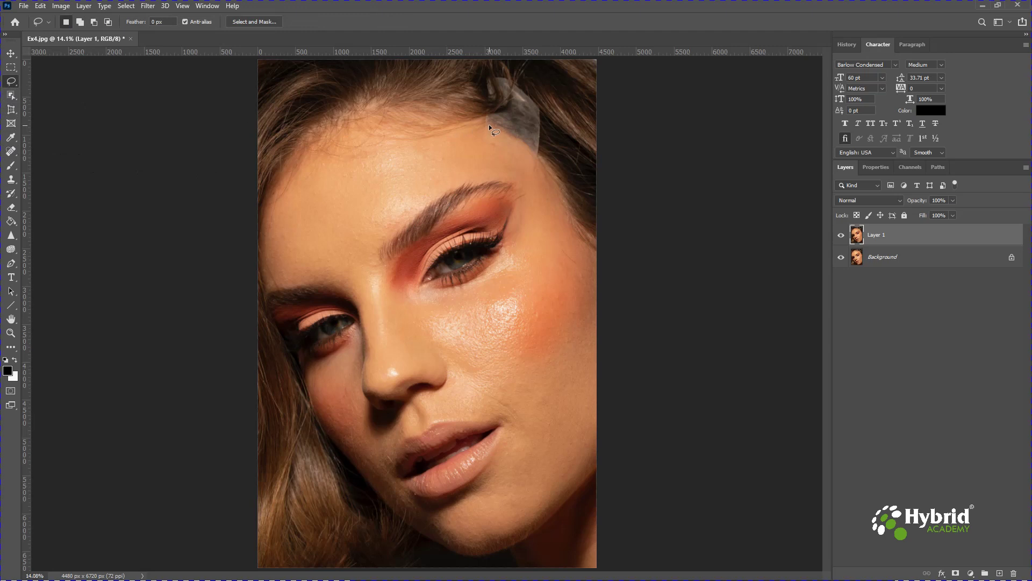
drag(483, 125, 498, 131)
click(11, 151)
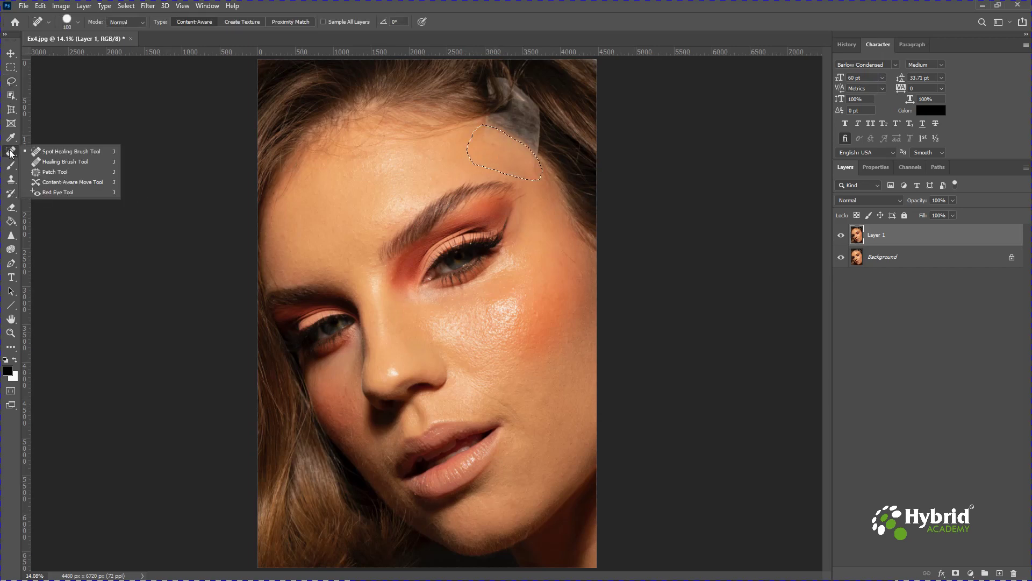
click(50, 172)
mouse_move(508, 155)
mouse_down()
mouse_move(428, 168)
mouse_move(344, 215)
mouse_move(349, 200)
mouse_up()
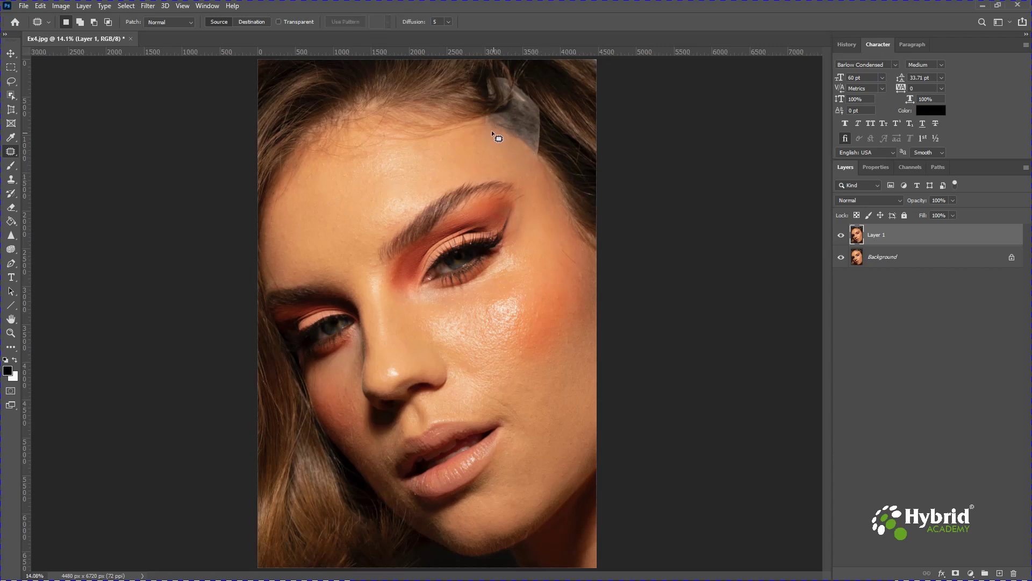
Try to patch the hairline and the grey hair clip with skin and hair from nearby, and undo these patches
mouse_move(473, 127)
mouse_down()
mouse_move(475, 161)
mouse_move(492, 149)
mouse_move(460, 166)
mouse_up()
mouse_move(541, 157)
mouse_down()
mouse_move(548, 126)
mouse_move(525, 87)
mouse_move(502, 76)
mouse_move(486, 83)
mouse_move(483, 115)
mouse_move(577, 105)
mouse_up()
key(ctrl+d)
key(ctrl+z)
drag(531, 129, 591, 107)
key(ctrl+d)
key(ctrl+z)
drag(530, 118, 582, 96)
key(ctrl+d)
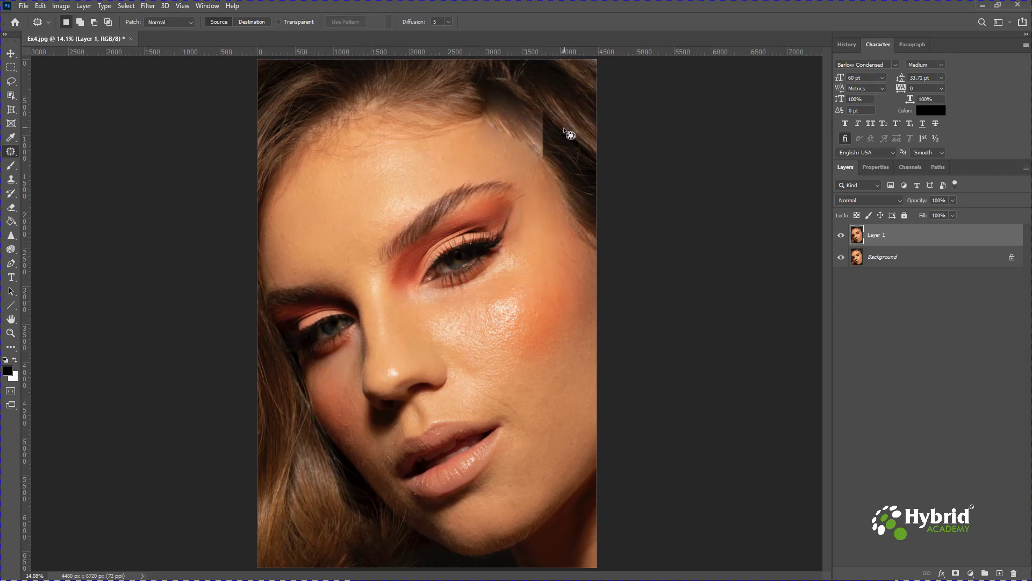
key(ctrl+z)
key(ctrl+z)
key(ctrl+z)
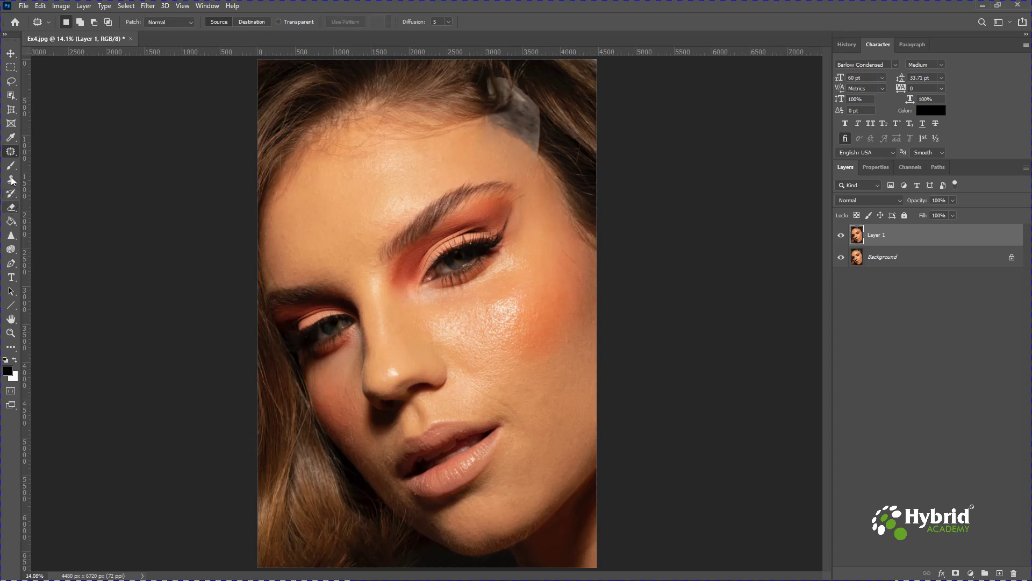
Clone dark hair over the outer edge of the grey hair clip with the Clone Stamp at size 300
right_click(10, 153)
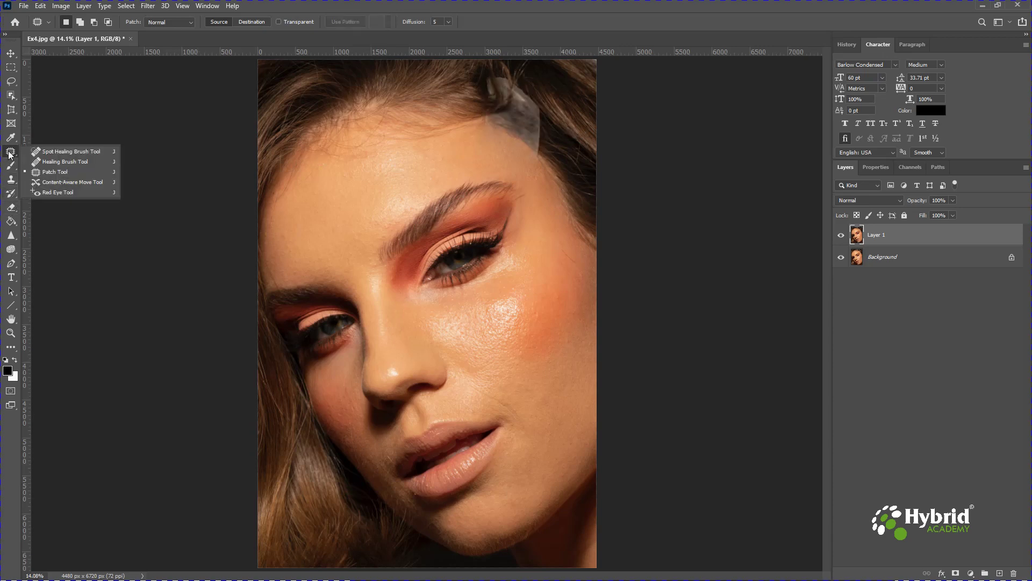
click(11, 179)
right_click(11, 179)
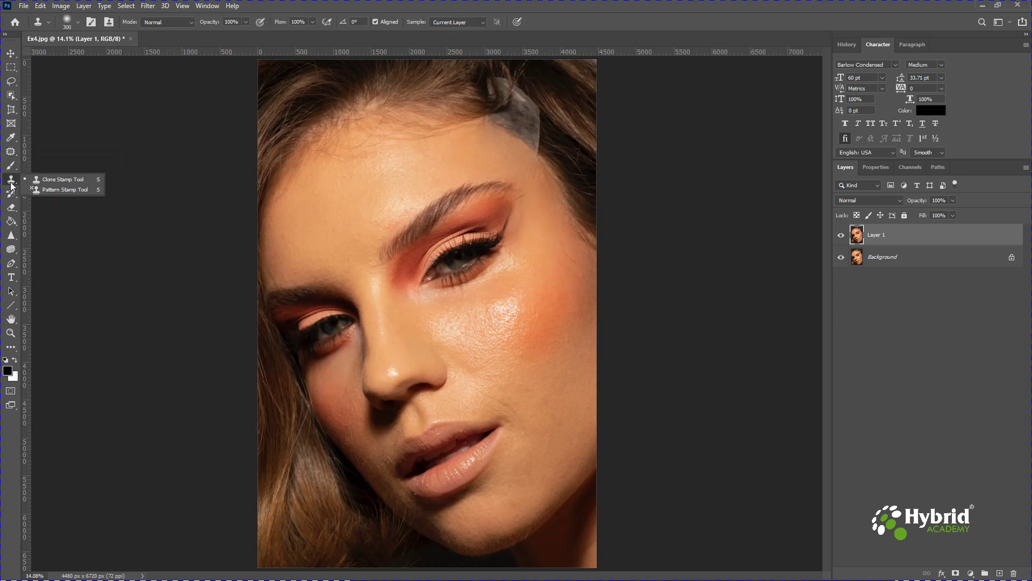
click(50, 179)
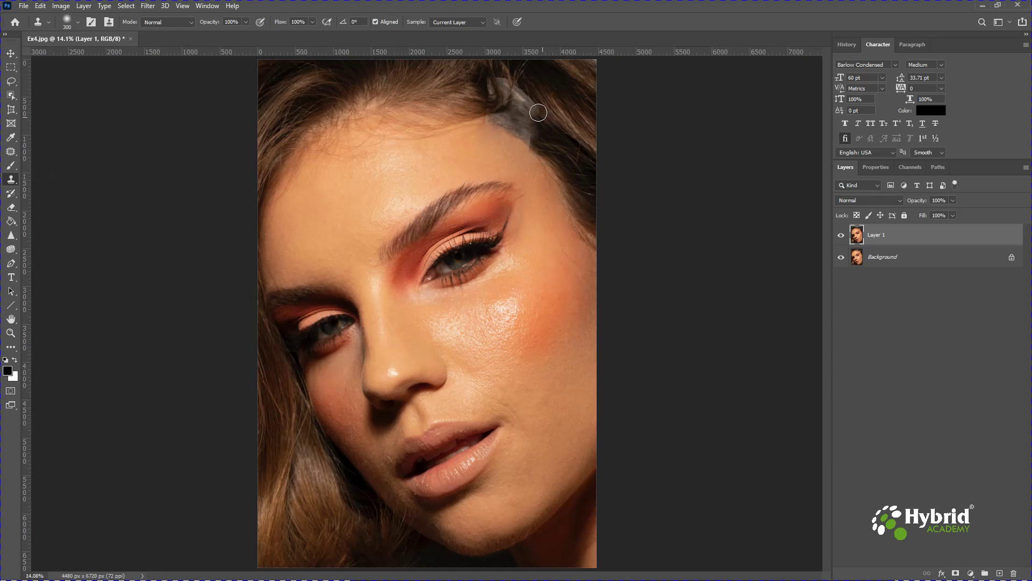
mouse_move(539, 133)
mouse_down()
mouse_move(537, 92)
mouse_move(522, 94)
mouse_up()
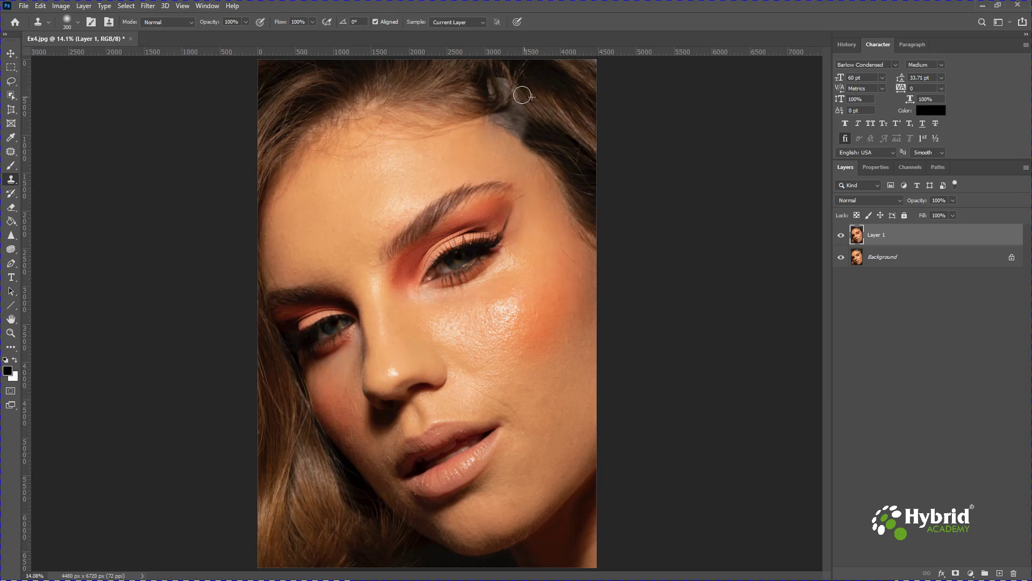
Blend the grey remainder of the clip into the hair with the Healing Brush at size 300
click(10, 152)
click(55, 162)
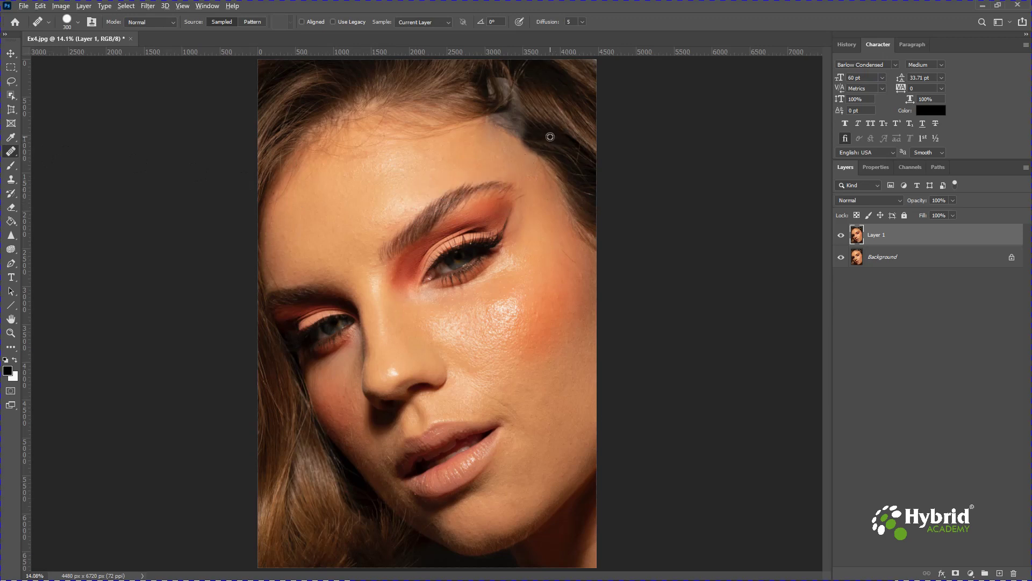
drag(520, 105, 529, 134)
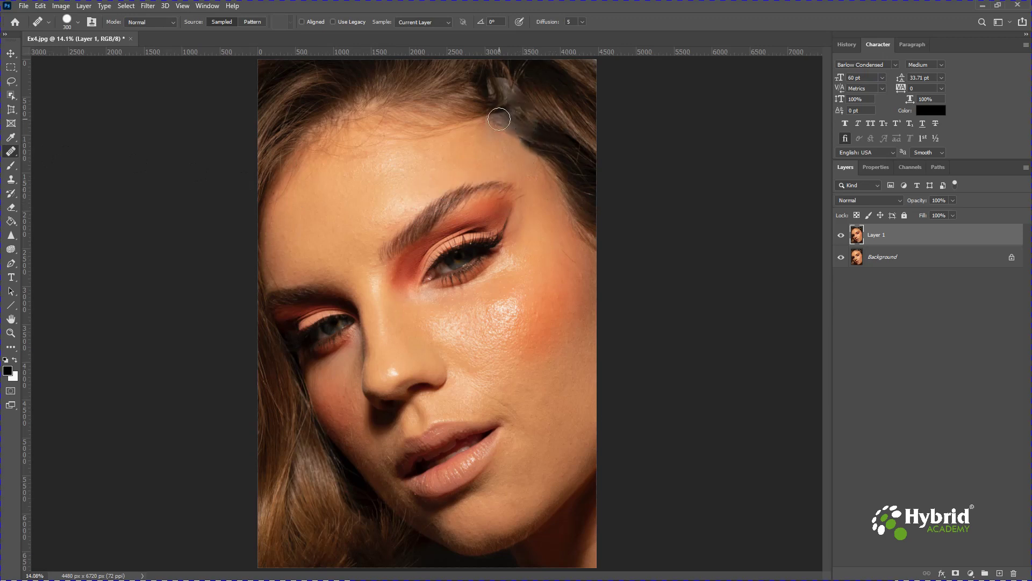
Patch the hair clip and the grey area below it with brown hair using the Patch tool
click(11, 138)
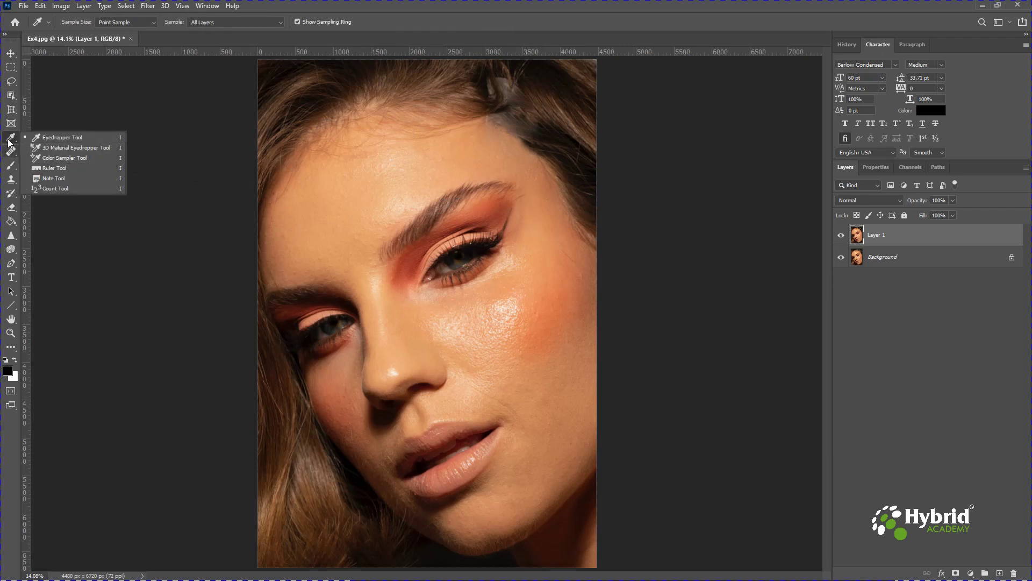
click(11, 151)
click(59, 171)
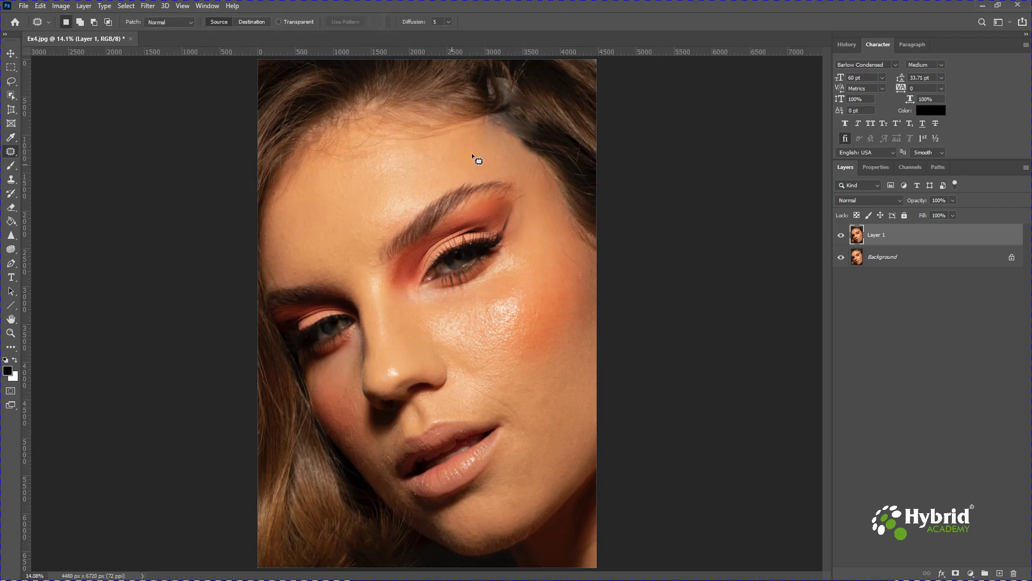
mouse_move(511, 80)
mouse_down()
mouse_move(506, 112)
mouse_move(518, 98)
mouse_move(586, 137)
mouse_move(530, 103)
mouse_up()
key(ctrl+d)
drag(527, 127, 587, 173)
key(ctrl+d)
drag(529, 112, 578, 151)
key(ctrl+d)
Patch the leftover grey spots along the hairline and the clip's upper part with hair from beside the temple
drag(531, 120, 527, 114)
mouse_move(515, 122)
mouse_down()
mouse_move(579, 161)
mouse_move(549, 133)
mouse_up()
key(ctrl+d)
mouse_move(541, 129)
mouse_down()
mouse_move(572, 143)
mouse_move(555, 125)
mouse_move(572, 133)
mouse_up()
key(ctrl+d)
key(ctrl+d)
mouse_move(524, 101)
mouse_down()
mouse_move(524, 93)
mouse_move(548, 93)
mouse_move(571, 129)
mouse_up()
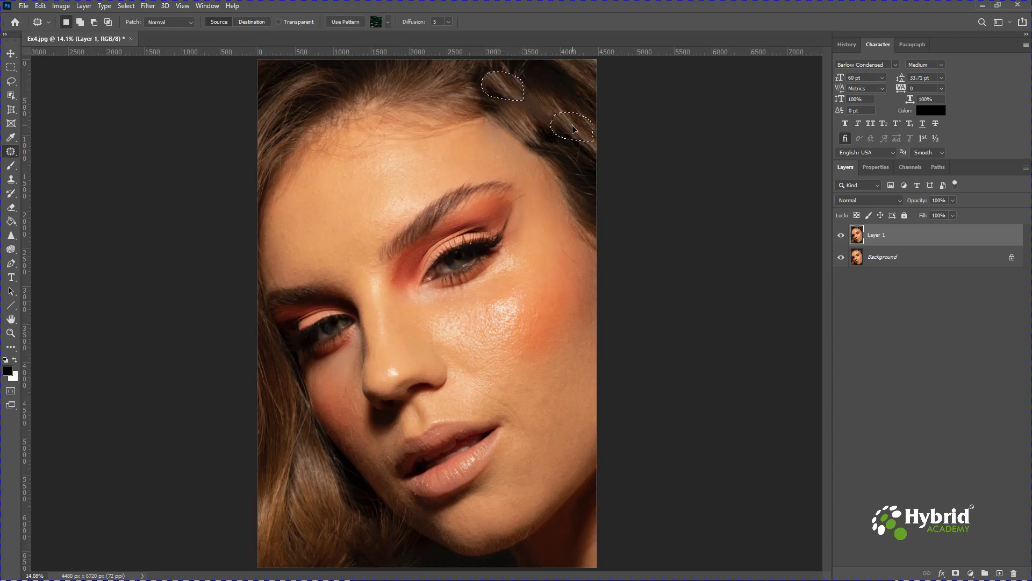
key(ctrl+d)
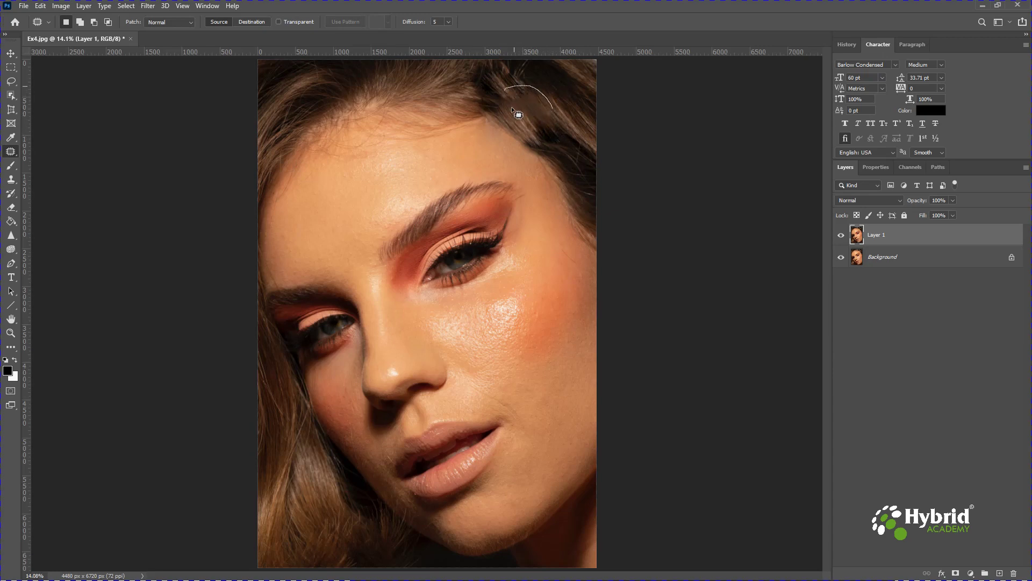
Patch the smudged hair just above the temple's hairline with adjoining hair strands to finish covering the clip
mouse_move(555, 134)
mouse_down()
mouse_move(540, 130)
mouse_move(578, 172)
mouse_up()
key(ctrl+d)
mouse_move(548, 149)
mouse_down()
mouse_move(571, 147)
mouse_move(556, 114)
mouse_move(535, 110)
mouse_up()
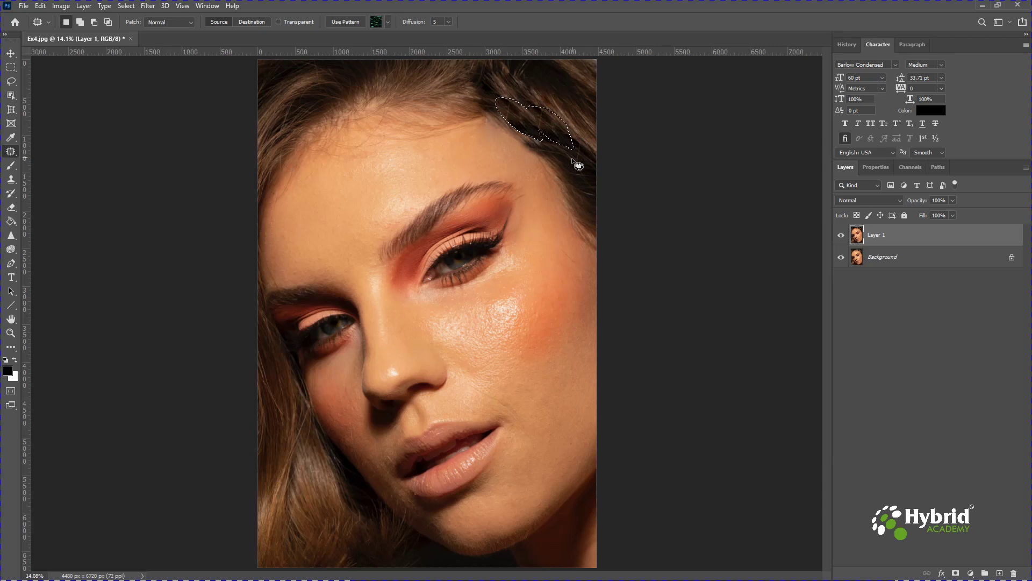
key(ctrl+d)
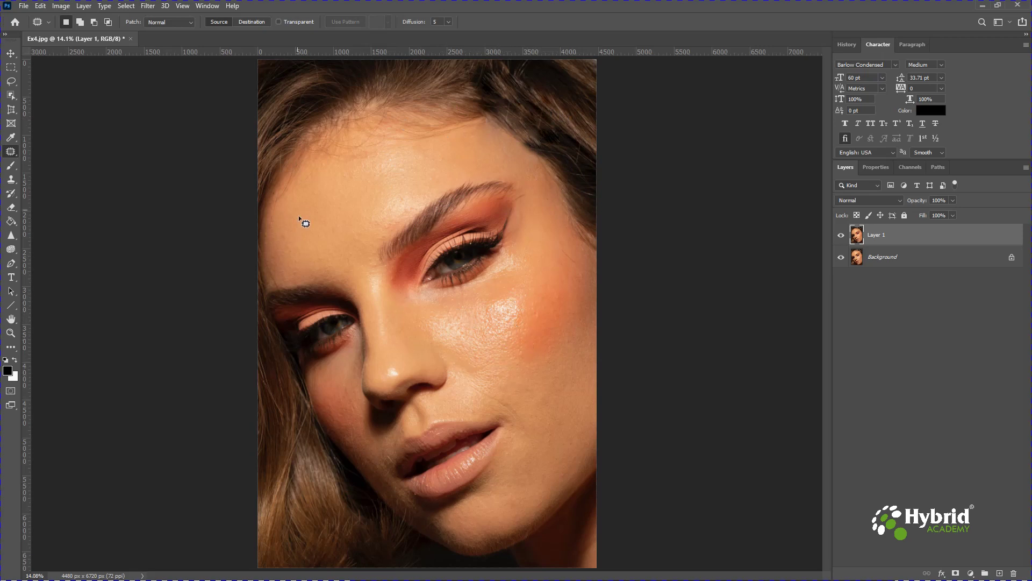
Outline the shiny centre of the forehead with the Lasso and copy it to a new layer
click(11, 81)
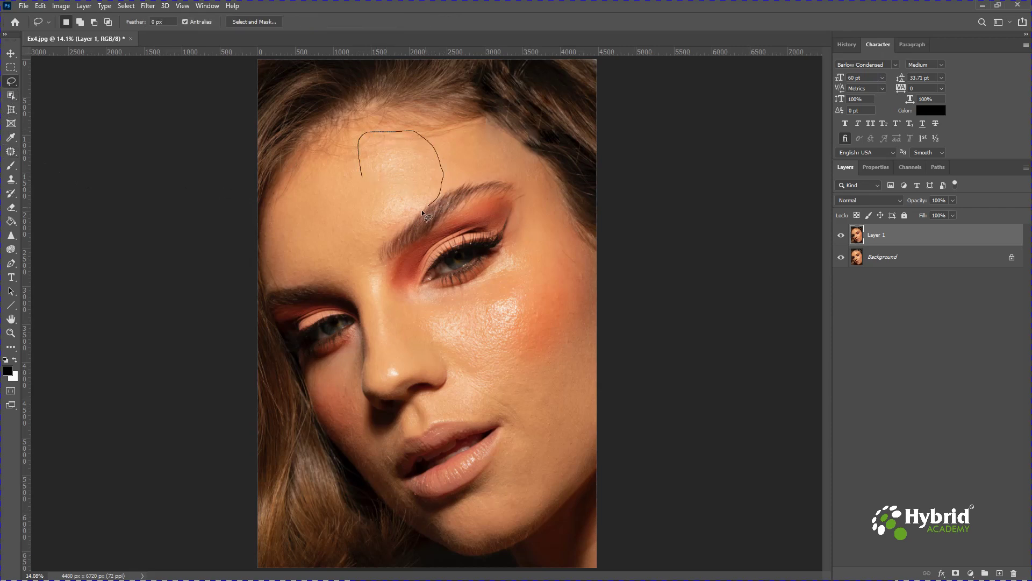
drag(365, 180, 368, 187)
key(ctrl+j)
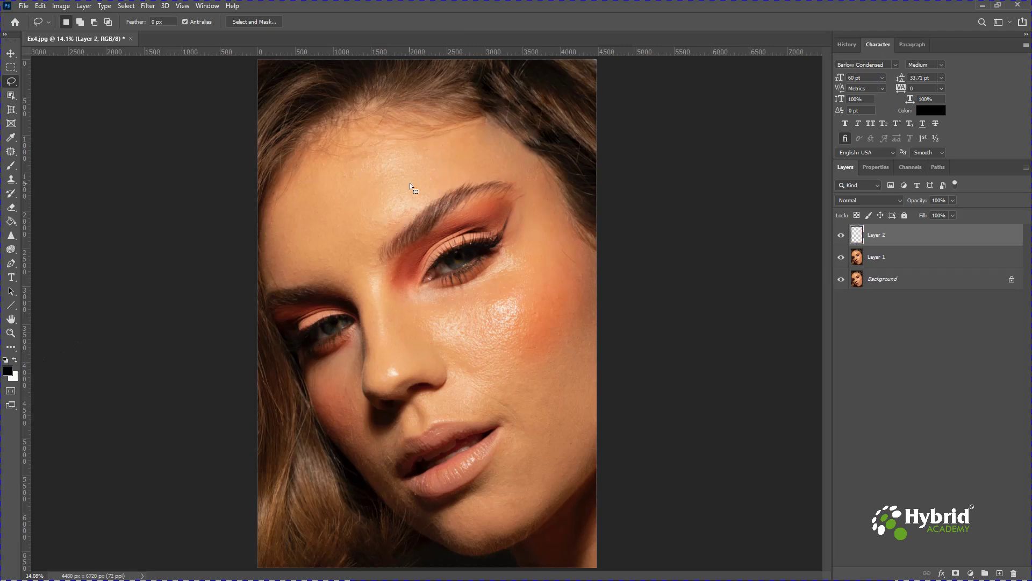
Apply a Gaussian Blur with a radius of 7.8 pixels to the copied forehead skin
click(145, 7)
mouse_move(260, 129)
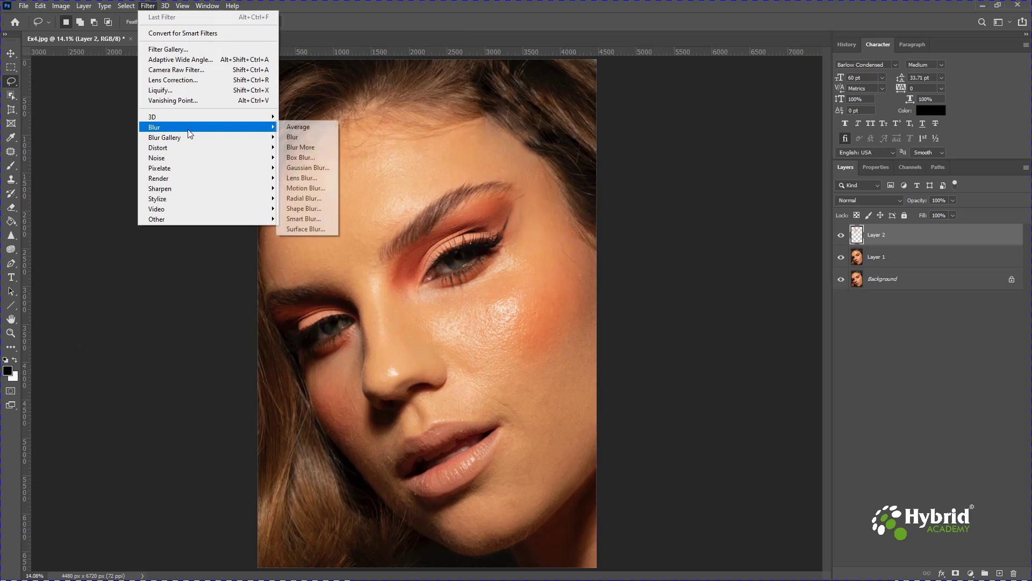
click(297, 167)
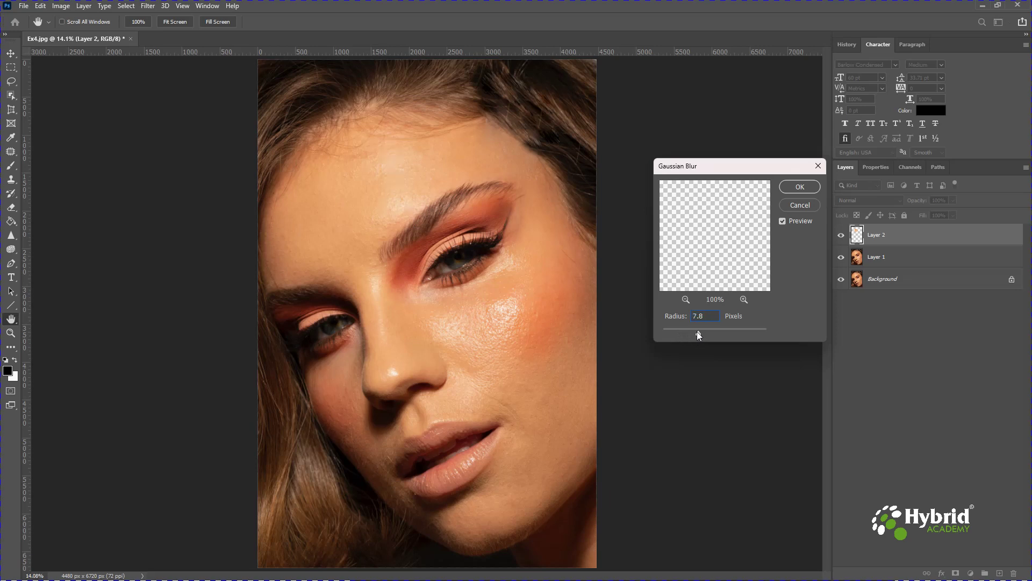
click(799, 188)
Duplicate the blurred forehead layer and set the copy's opacity to 72%
key(ctrl+j)
key(l)
click(952, 200)
drag(948, 213, 940, 212)
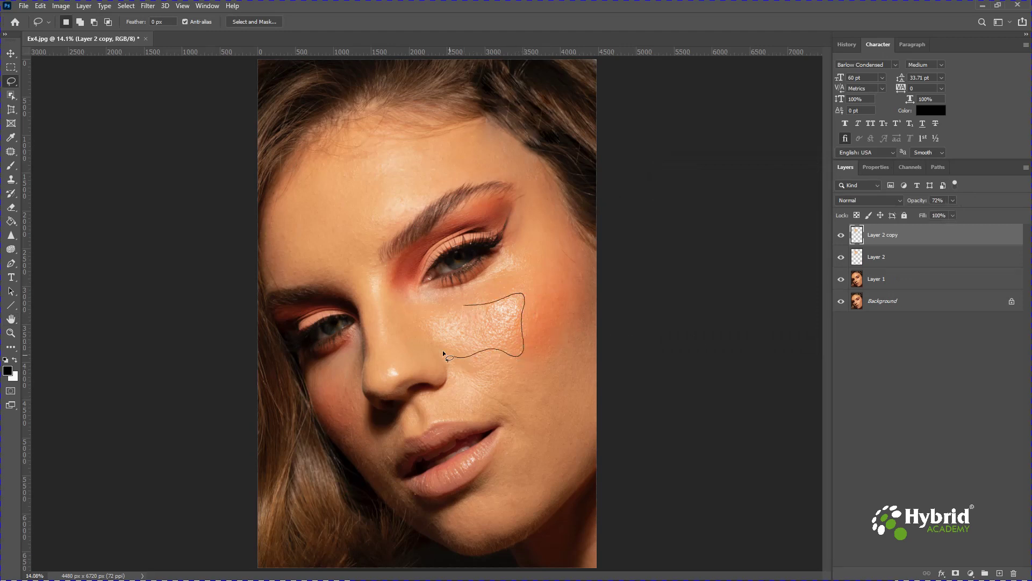
Outline the shiny cheek skin below the eye with the Lasso and sample its light tone #ffb678 as the foreground colour
drag(486, 308, 487, 308)
click(7, 370)
drag(406, 207, 337, 37)
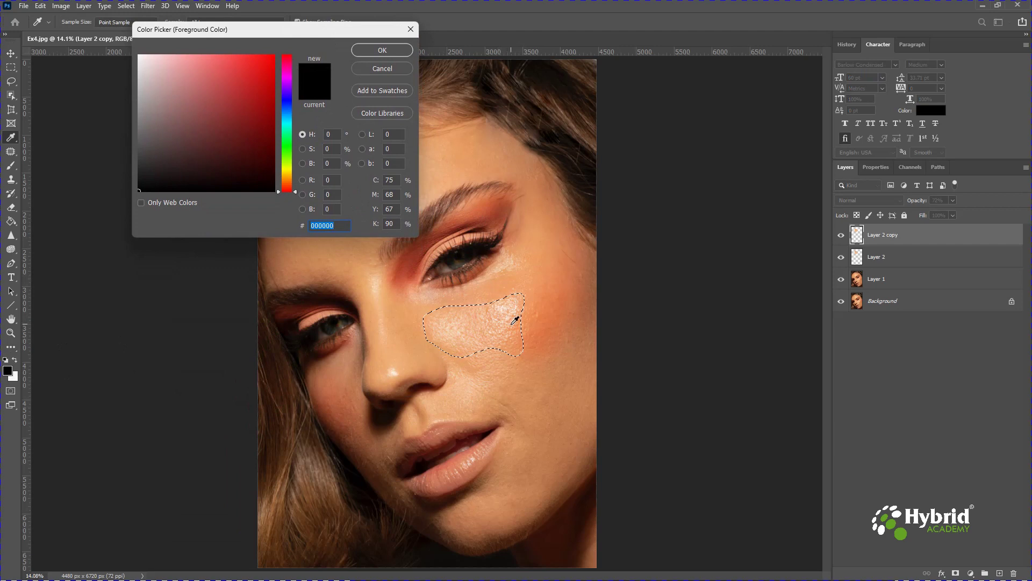
drag(509, 313, 510, 310)
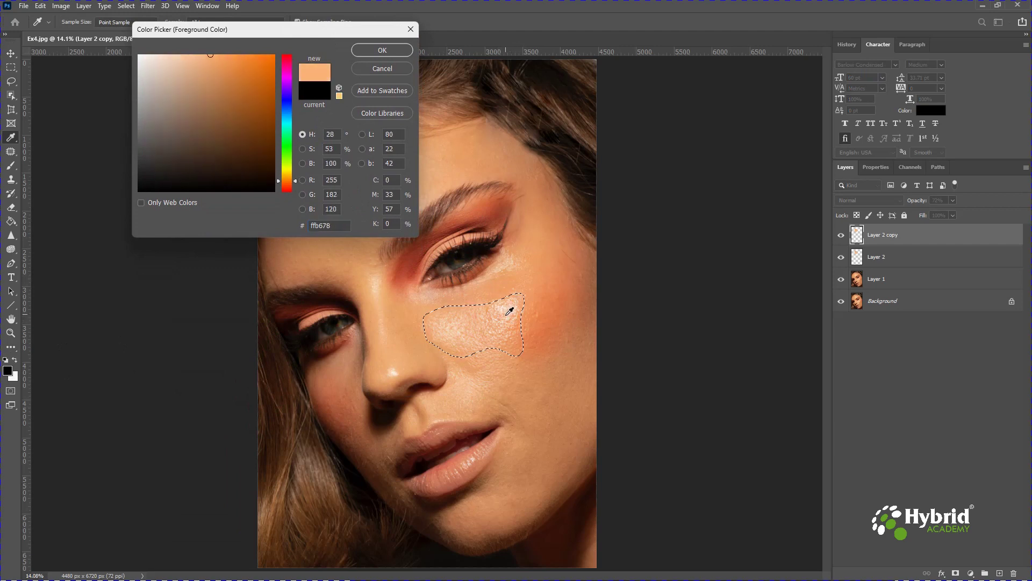
click(378, 51)
key(l)
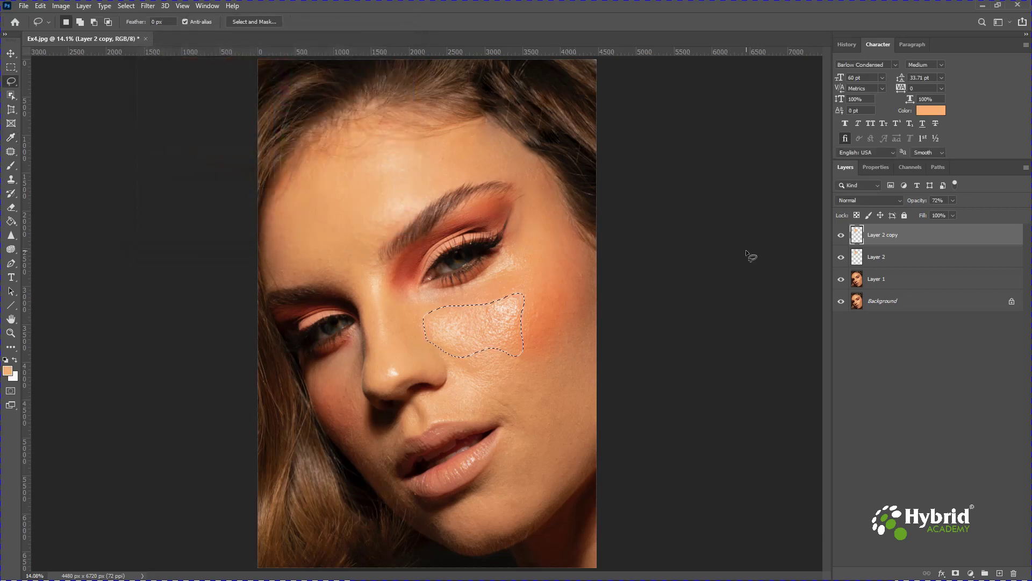
Fill the cheek selection with the sampled tone on a new layer, blurred with a 309.2-pixel Gaussian Blur
click(999, 574)
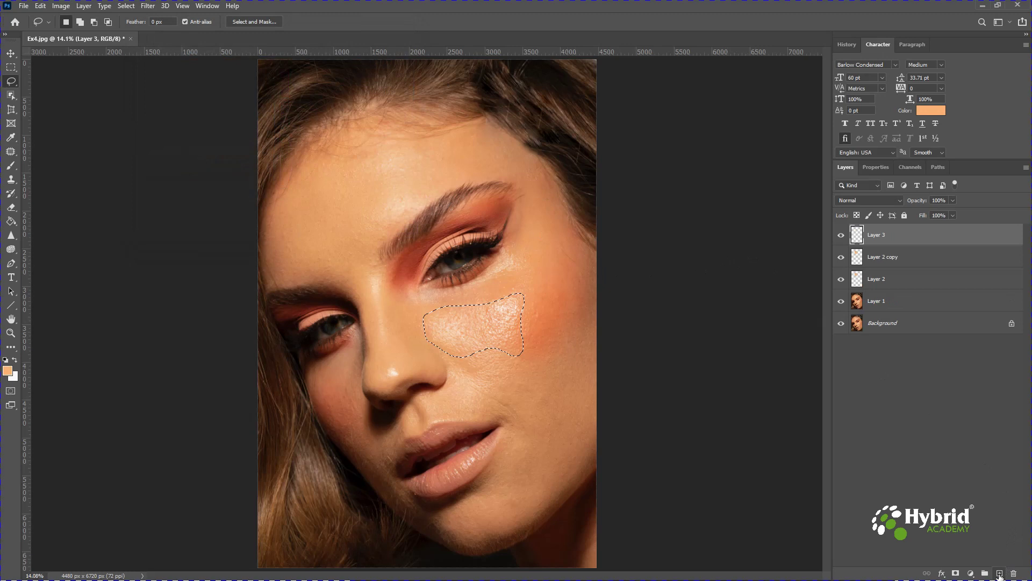
key(alt+BackSpace)
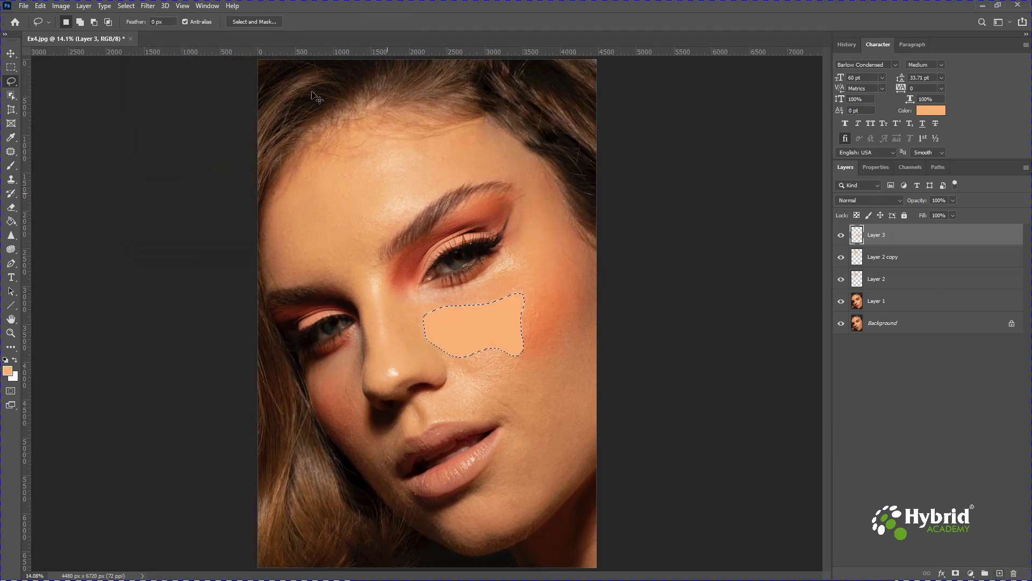
click(148, 6)
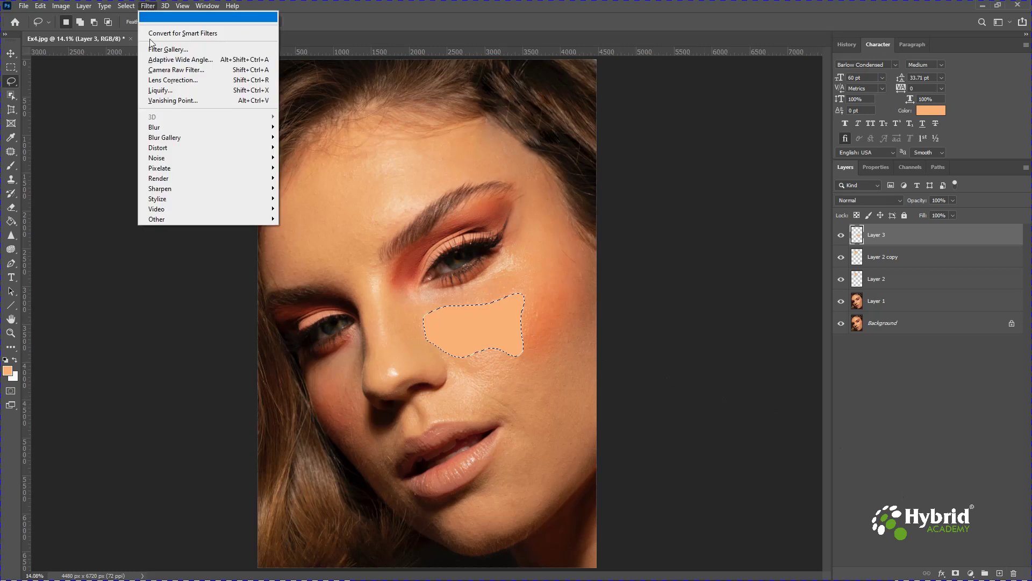
click(334, 167)
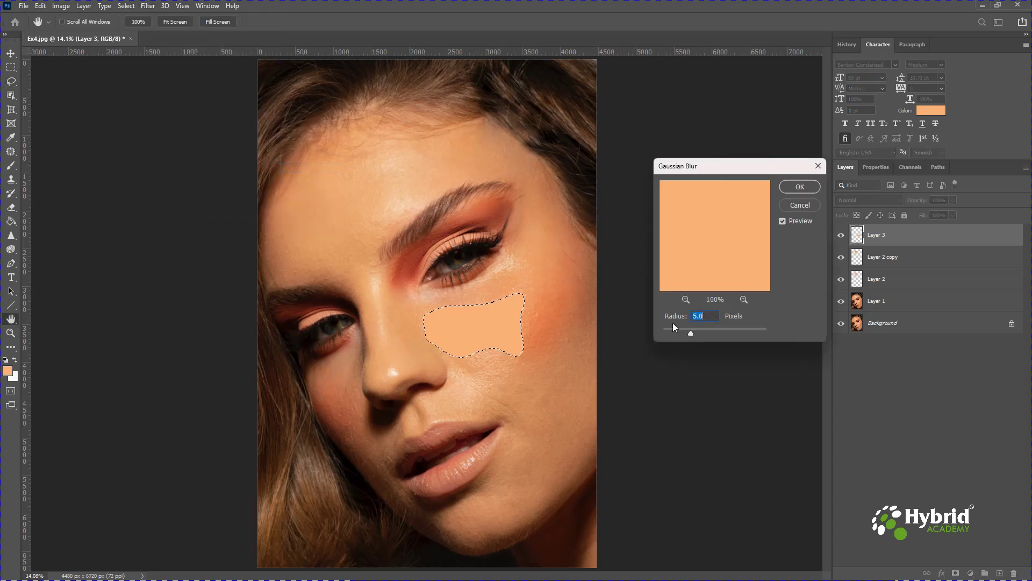
drag(684, 332, 749, 331)
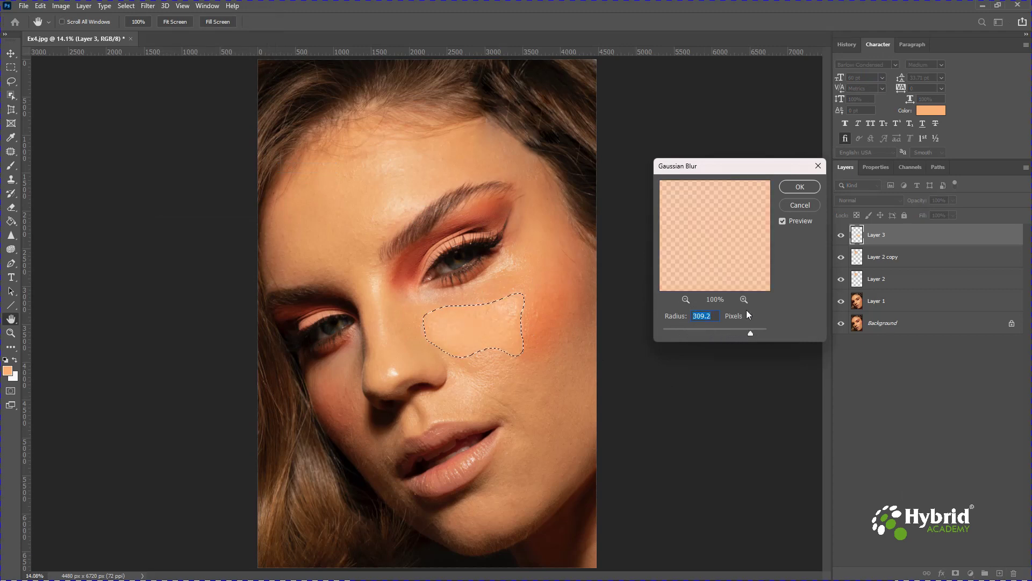
click(785, 184)
key(ctrl+d)
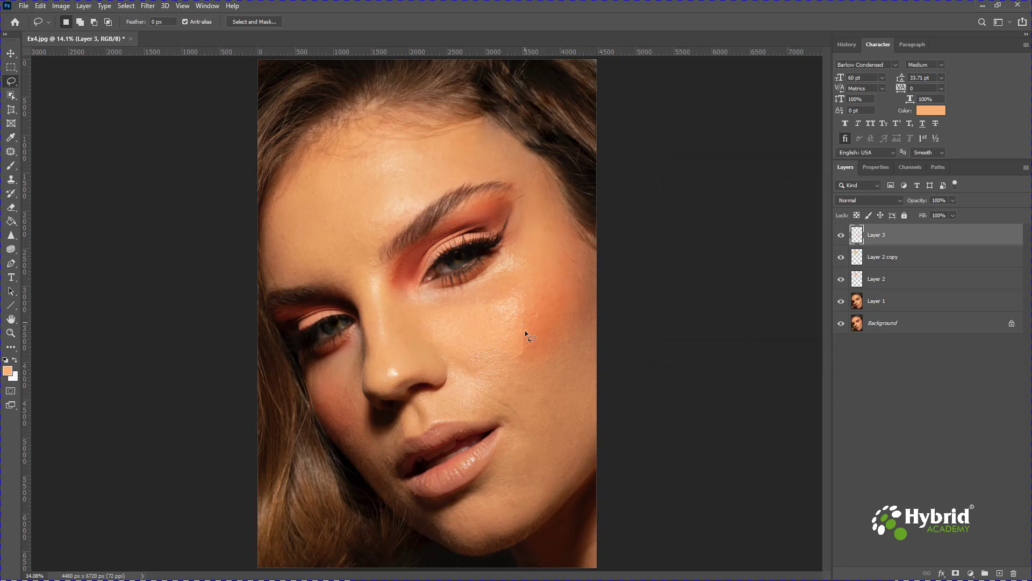
Reshape the blurred cheek patch with Free Transform to fit the shiny skin below the eye
key(e)
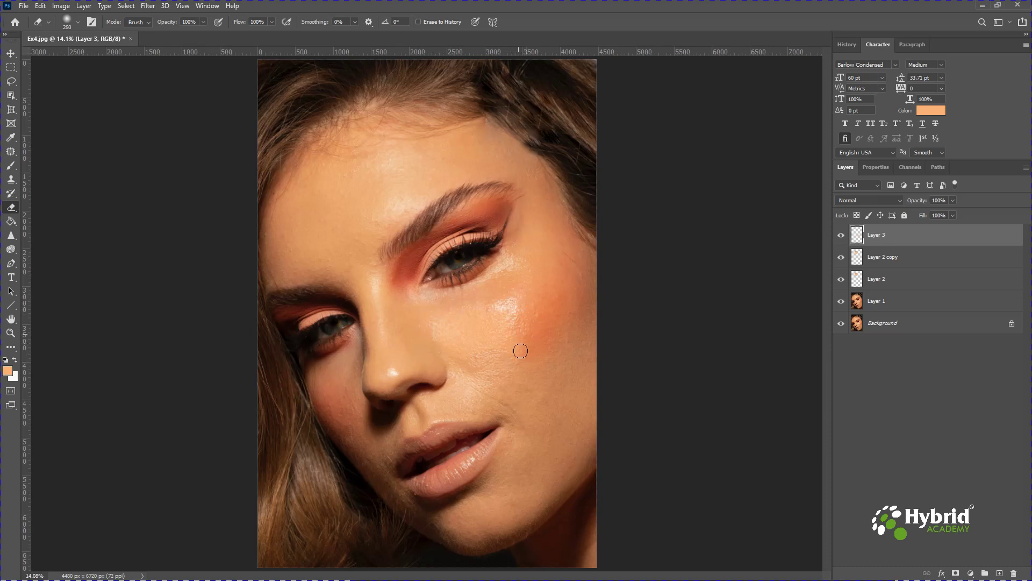
key(ctrl+t)
drag(524, 356, 536, 367)
drag(510, 349, 513, 345)
mouse_move(521, 338)
mouse_down()
mouse_move(514, 346)
mouse_move(550, 371)
mouse_up()
key(Return)
key(e)
Set the cheek patch layer's opacity to 65% and compare the cheek with the layer hidden and shown
click(952, 200)
click(842, 238)
click(842, 238)
click(841, 236)
Merge Layer 2, Layer 2 copy and Layer 3 into a single retouching layer
click(11, 82)
click(885, 302)
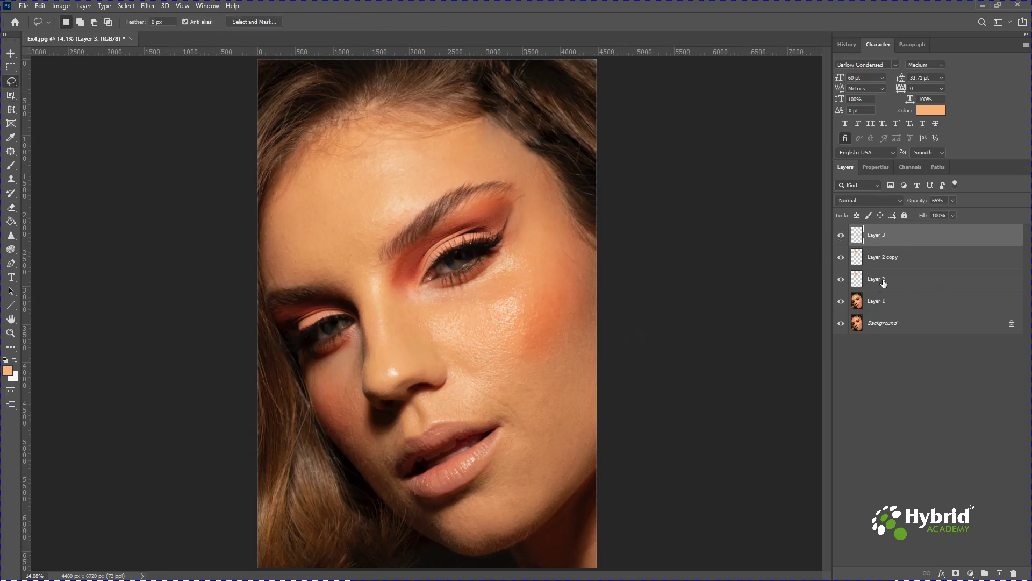
click(871, 276)
shift+click(880, 235)
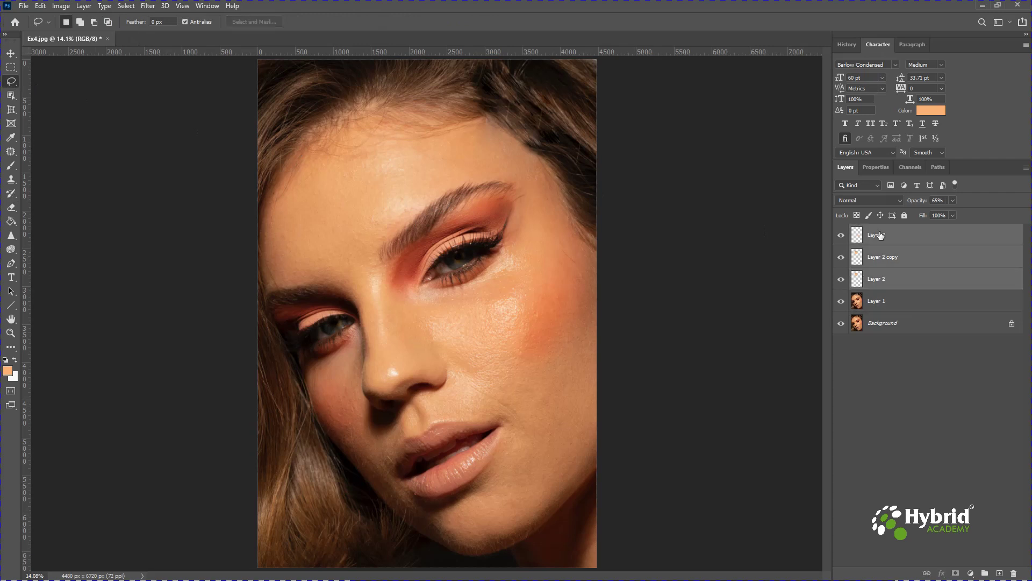
key(ctrl+e)
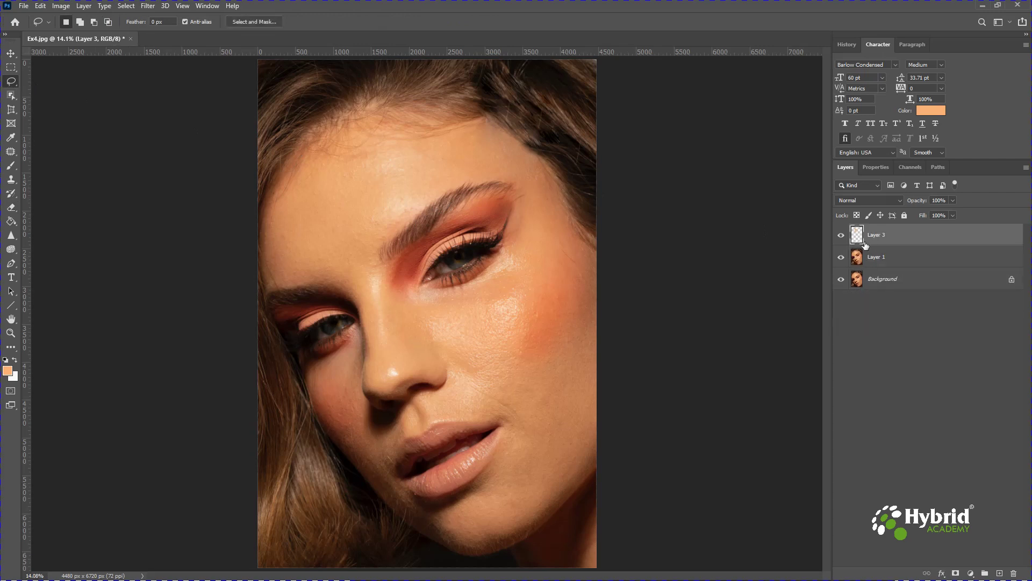
View the merged retouching layer on its own and show all the layers again
alt+click(841, 236)
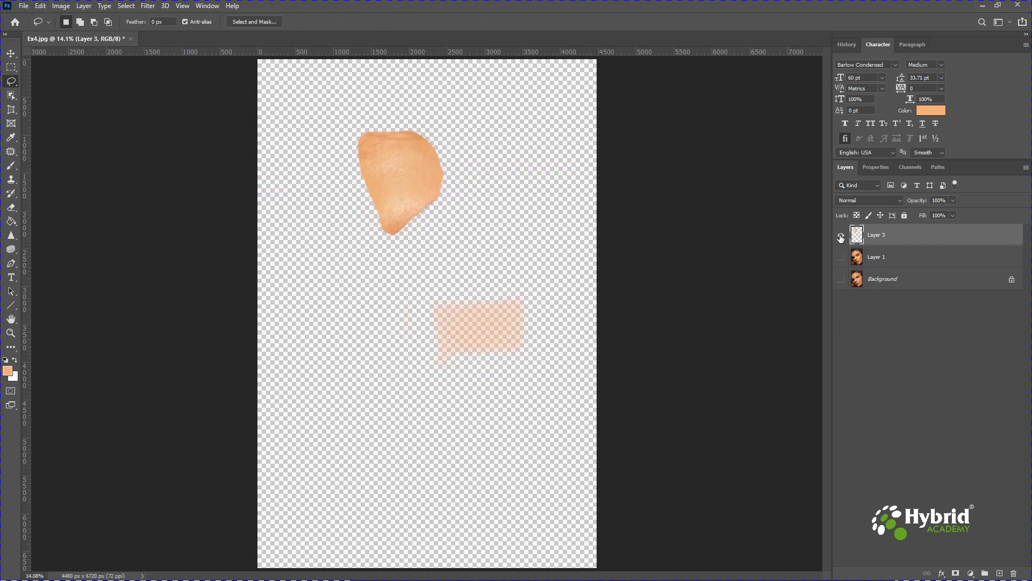
click(841, 237)
click(840, 236)
click(842, 258)
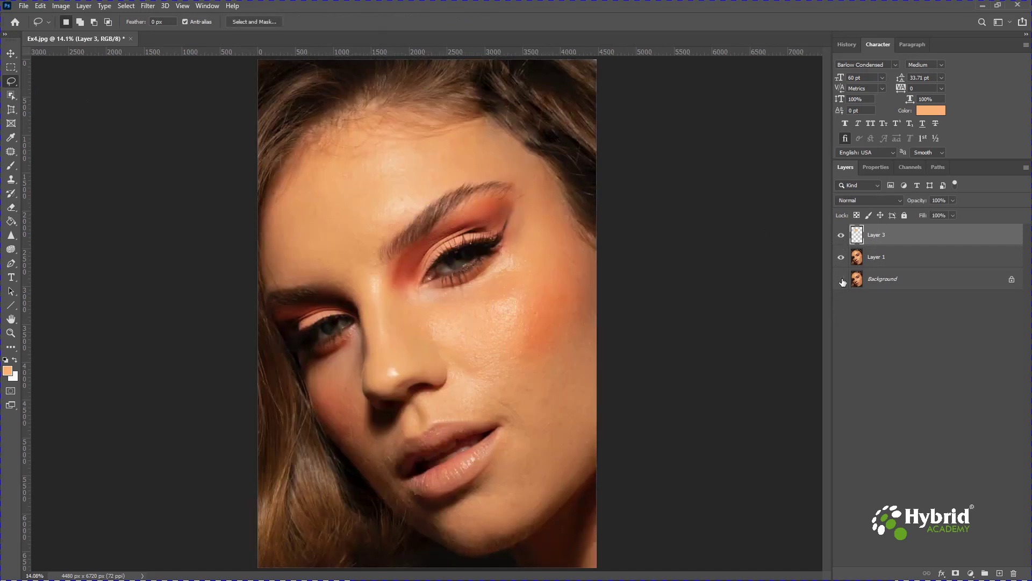
click(842, 280)
Copy the upper cheek's highlight from Layer 1 to a new top layer and apply a 286.1-pixel Gaussian Blur
key(ctrl+j)
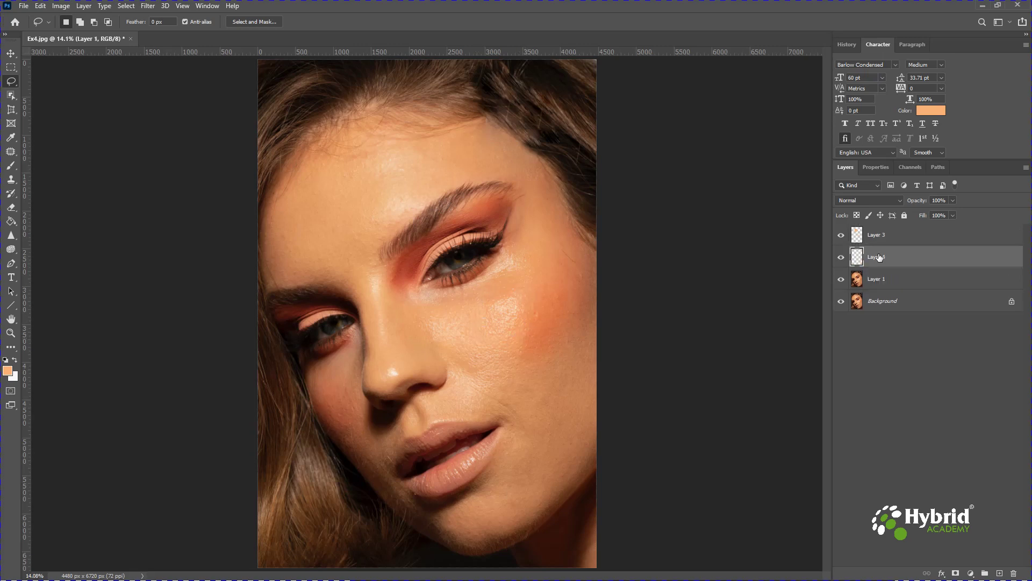
drag(882, 256, 888, 234)
click(148, 6)
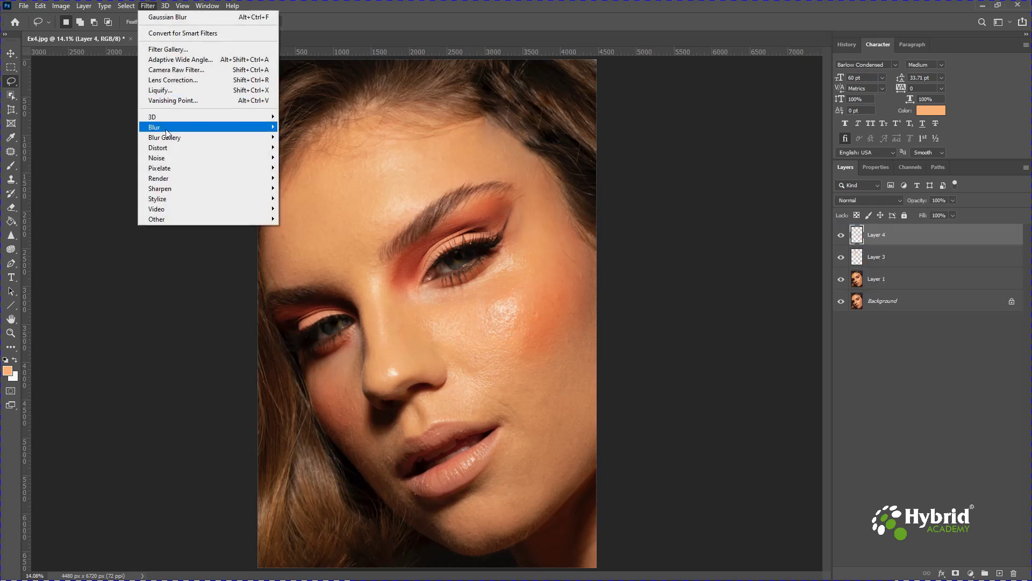
mouse_move(167, 127)
click(304, 170)
drag(747, 331, 751, 332)
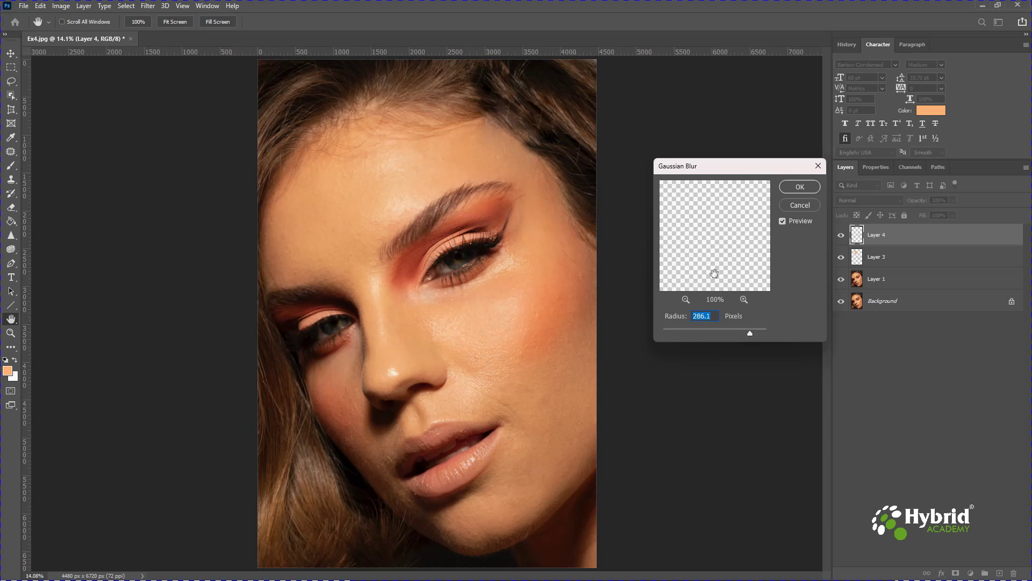
click(800, 186)
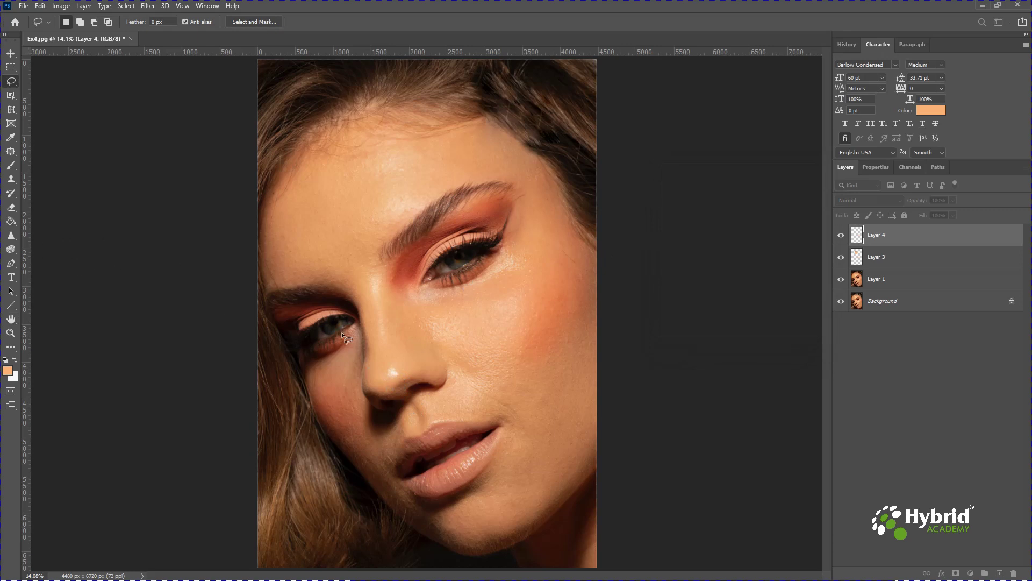
Outline the highlight on the nose tip with the Lasso and copy it from Layer 1 to a new top layer
mouse_move(402, 367)
mouse_down()
mouse_move(391, 361)
mouse_move(383, 374)
mouse_move(392, 382)
mouse_move(406, 372)
mouse_up()
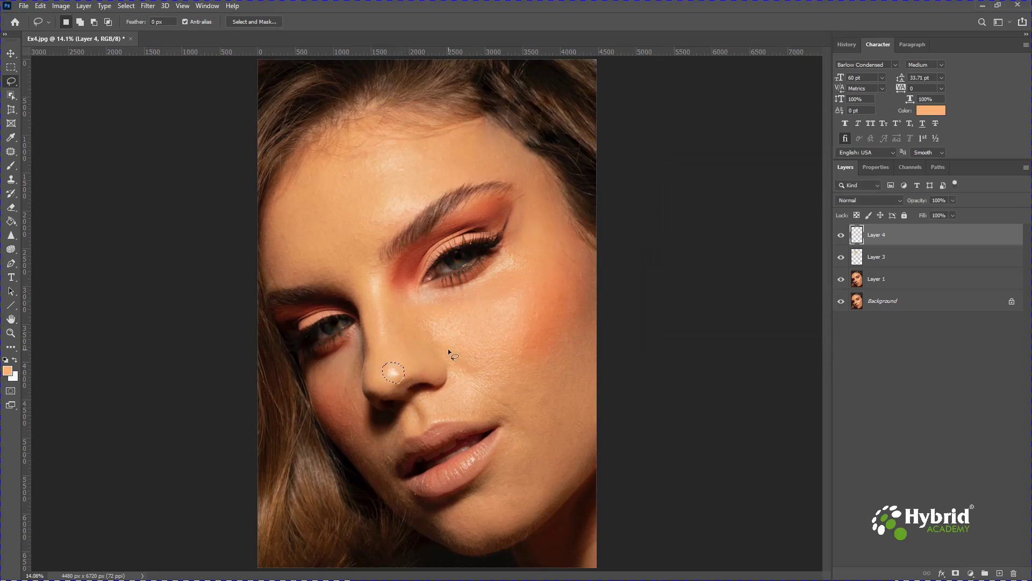
click(899, 279)
key(ctrl+j)
drag(901, 278, 904, 230)
Apply a Gaussian Blur with a radius of about 107 pixels to the copied nose tip
click(162, 5)
click(304, 169)
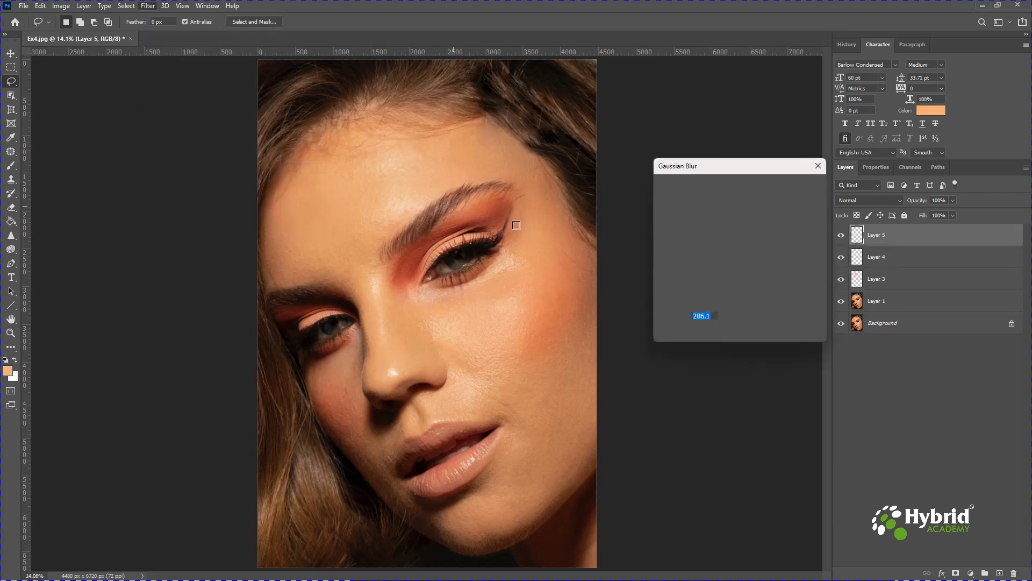
drag(748, 334, 730, 330)
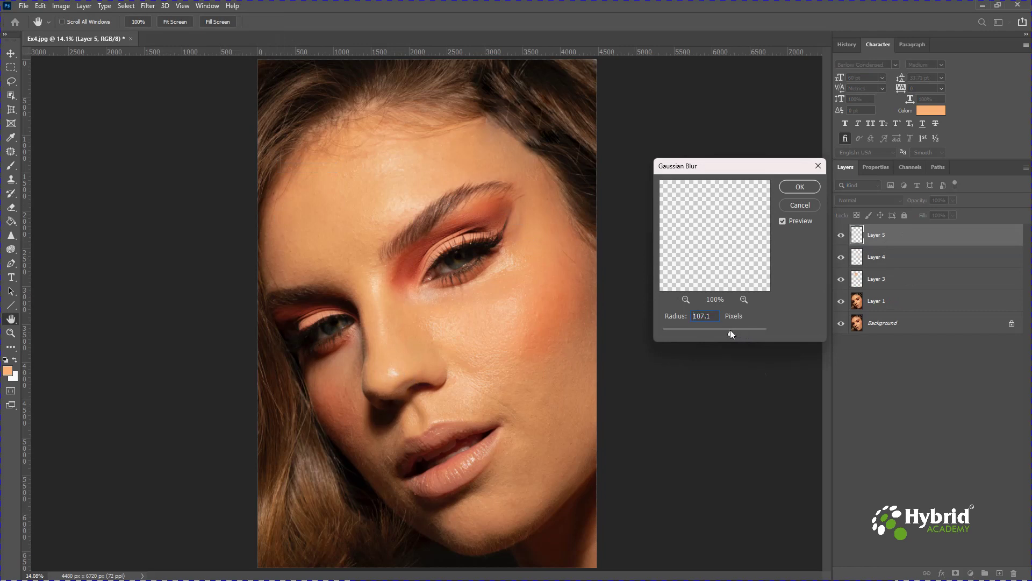
click(800, 186)
Outline a patch of the lower central forehead with the Lasso and copy it from Layer 1 to a new layer
key(l)
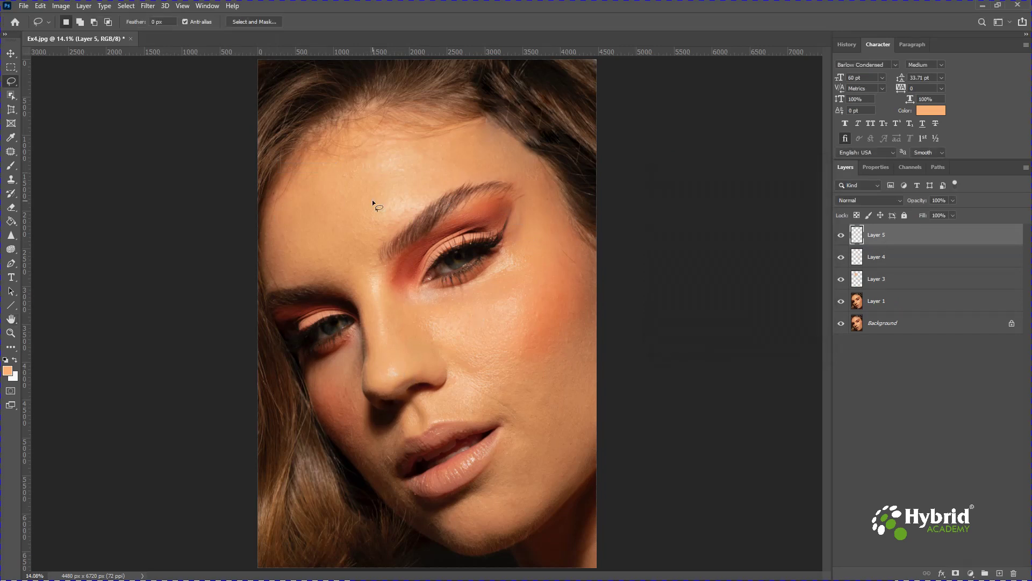
drag(375, 218, 374, 207)
click(877, 300)
key(ctrl+j)
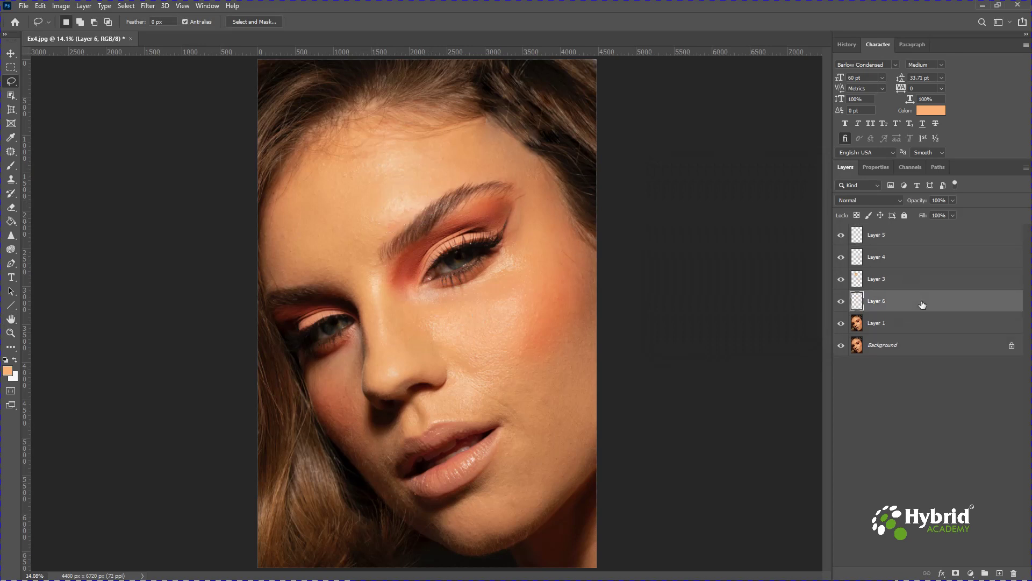
Apply a 69.7-pixel Gaussian Blur to the lower forehead patch and merge the four retouching layers above Layer 1
click(148, 6)
mouse_move(253, 127)
click(307, 167)
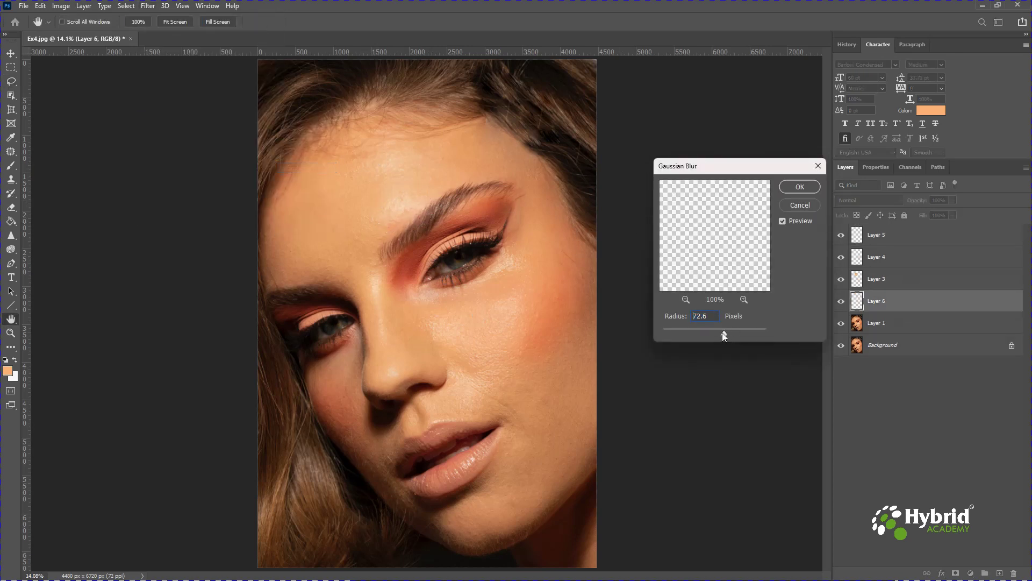
click(727, 333)
mouse_move(725, 334)
mouse_down()
mouse_move(702, 333)
mouse_move(750, 334)
mouse_move(737, 334)
mouse_up()
click(724, 333)
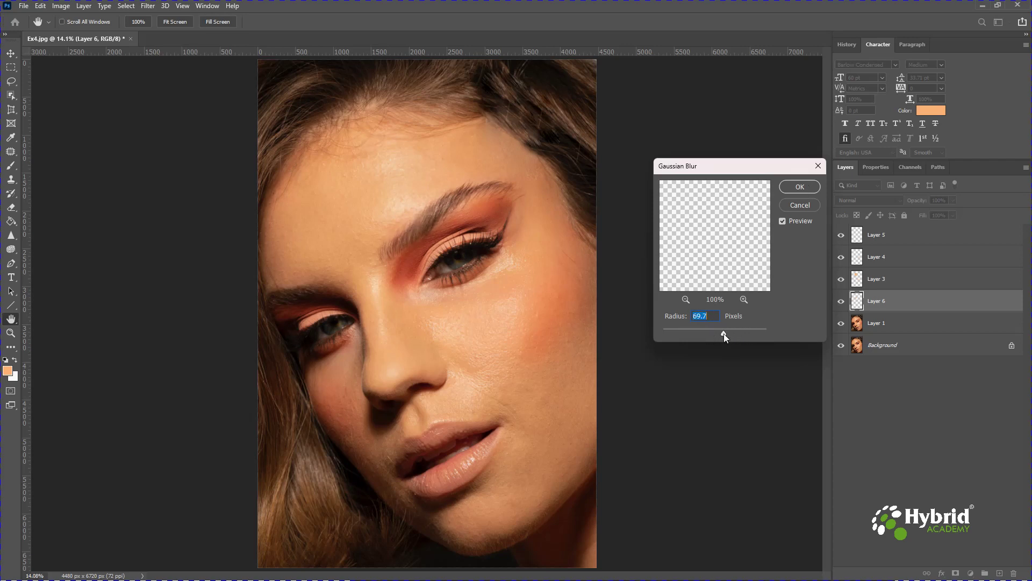
click(798, 195)
shift+click(897, 240)
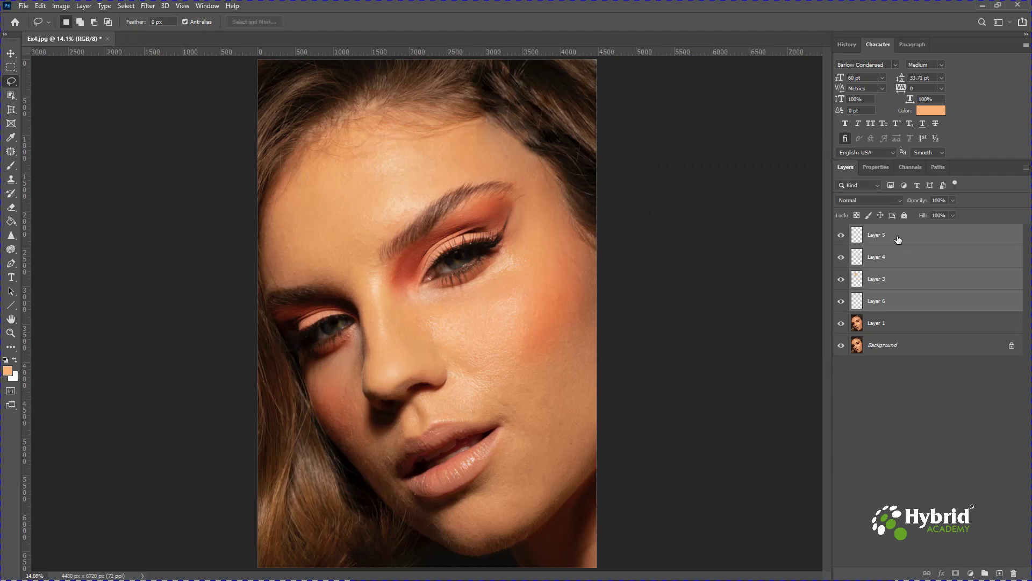
key(ctrl+e)
Outline the bridge of the nose with the Lasso and copy it from Layer 1 to a new layer
drag(384, 278, 370, 307)
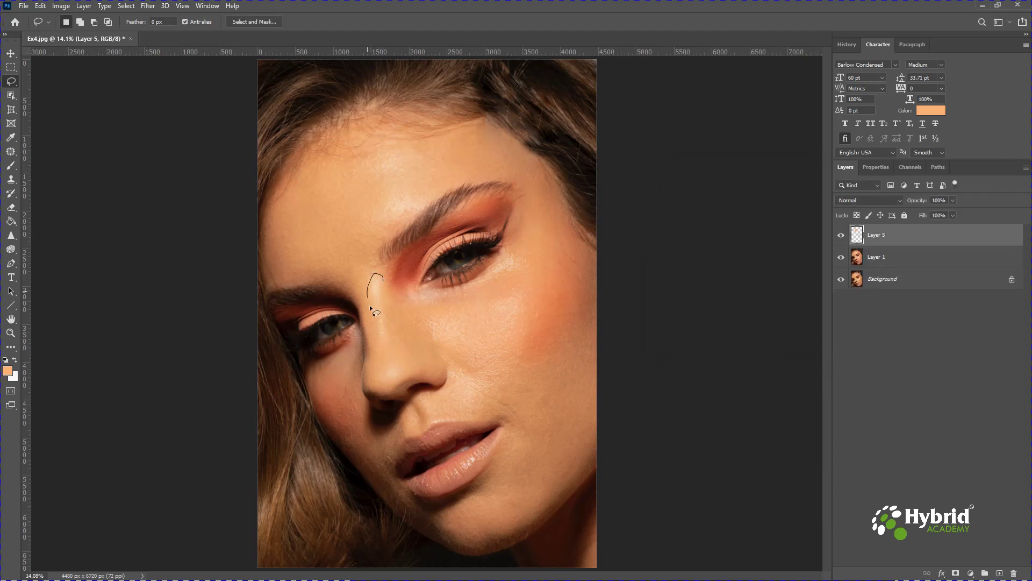
drag(404, 269, 408, 263)
click(885, 265)
key(ctrl+j)
Soften the copied nose bridge with a strong Gaussian Blur
click(148, 6)
mouse_move(173, 122)
click(304, 167)
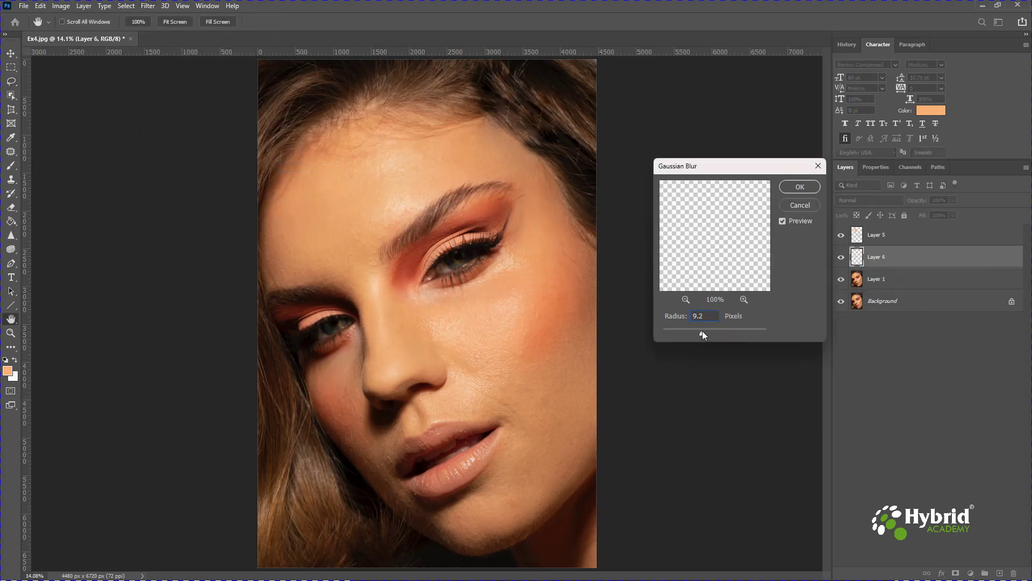
click(740, 330)
click(800, 188)
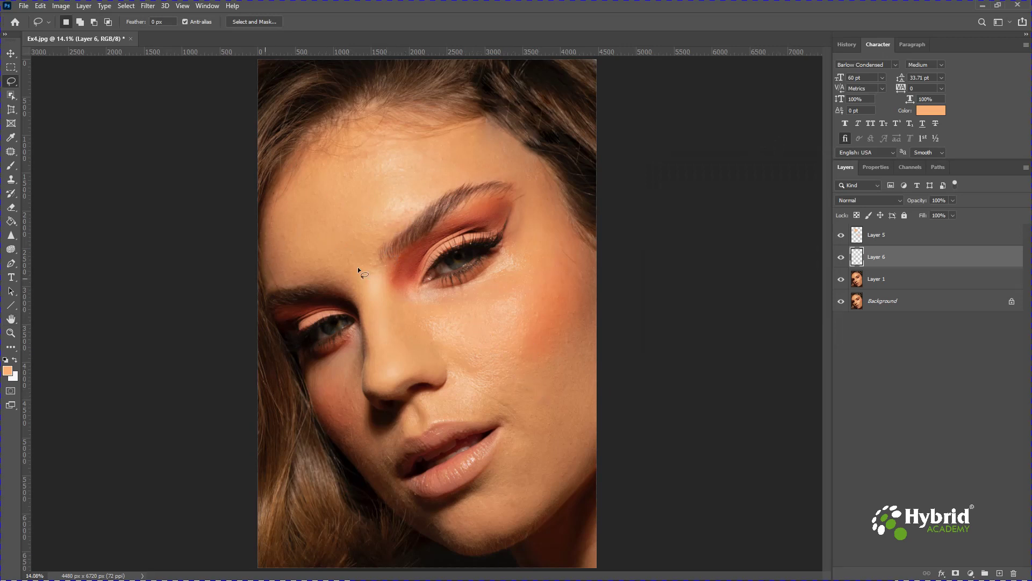
Merge the blurred nose bridge with the retouching layer and check the merged layer on its own
ctrl+click(892, 241)
key(ctrl+e)
drag(841, 257, 844, 295)
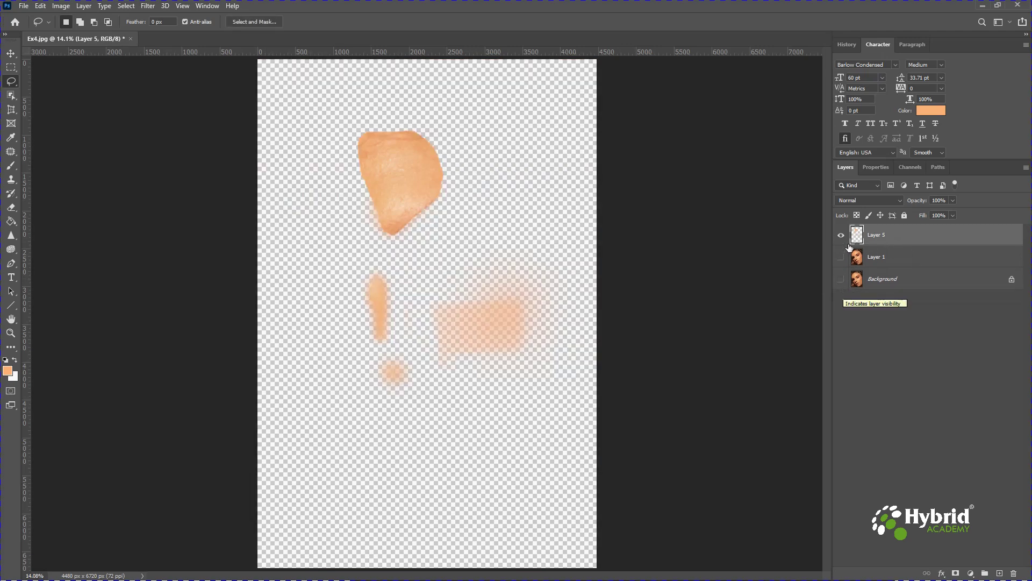
drag(841, 257, 841, 280)
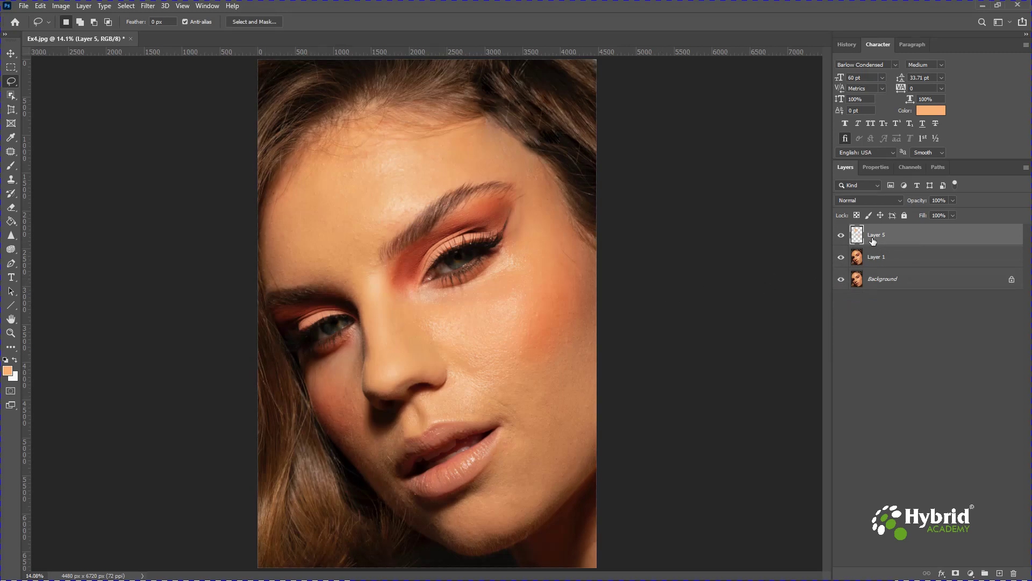
Outline the whole face on Layer 1 with the Lasso, following the hairline, jaw and image edge
key(e)
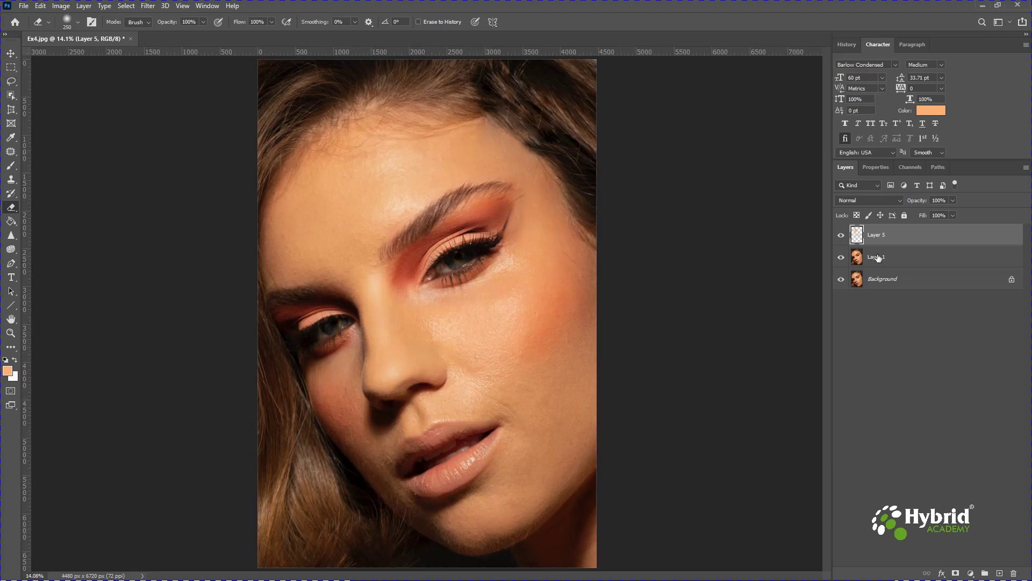
click(895, 263)
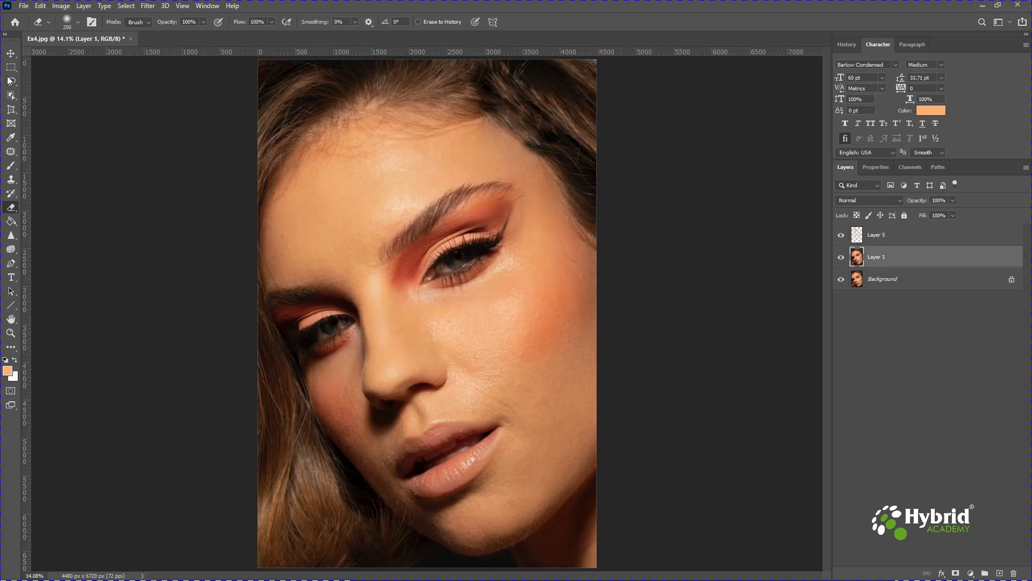
click(11, 81)
drag(259, 277, 259, 268)
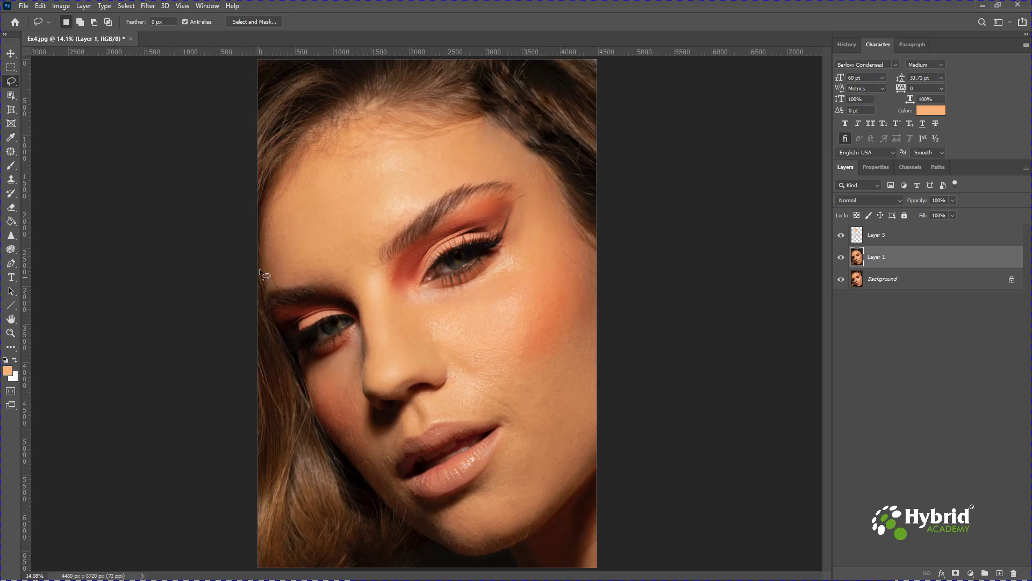
click(483, 219)
mouse_move(266, 198)
mouse_down()
mouse_move(298, 150)
mouse_move(370, 129)
mouse_move(465, 125)
mouse_move(539, 160)
mouse_up()
mouse_move(623, 350)
mouse_down()
mouse_move(631, 484)
mouse_move(579, 493)
mouse_move(490, 553)
mouse_move(410, 522)
mouse_move(346, 443)
mouse_move(263, 284)
mouse_up()
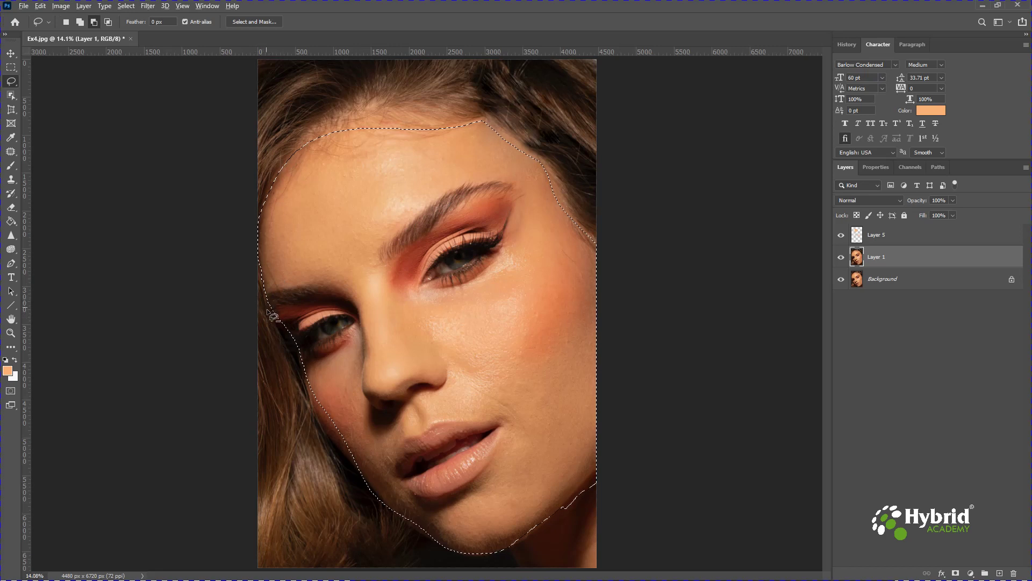
Subtract both eyes with their eyebrows and the lips from the face selection using the Lasso
drag(260, 292, 307, 281)
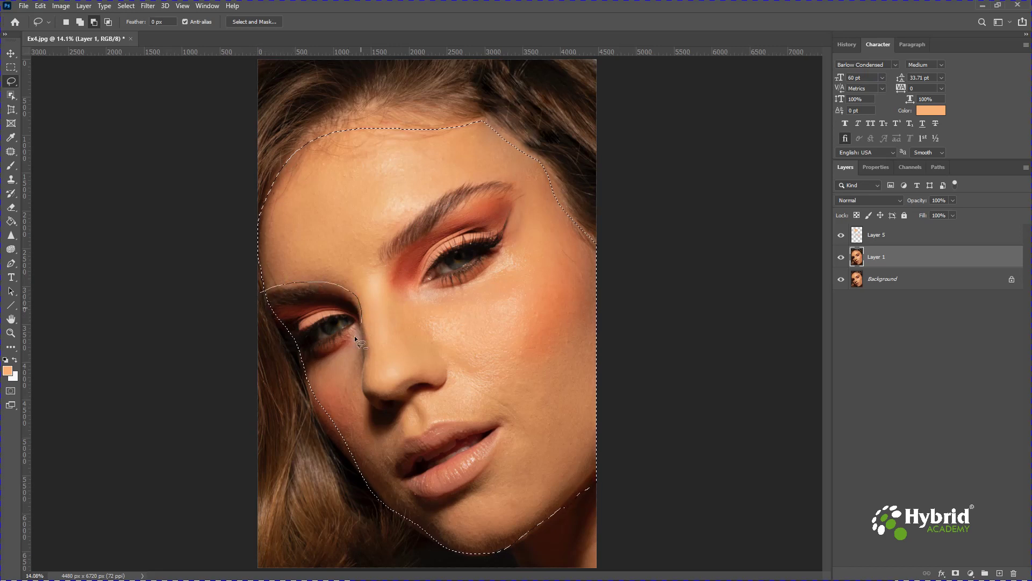
drag(266, 354, 261, 291)
mouse_move(392, 235)
mouse_down()
mouse_move(382, 270)
mouse_move(379, 258)
mouse_move(455, 192)
mouse_move(510, 186)
mouse_move(507, 198)
mouse_up()
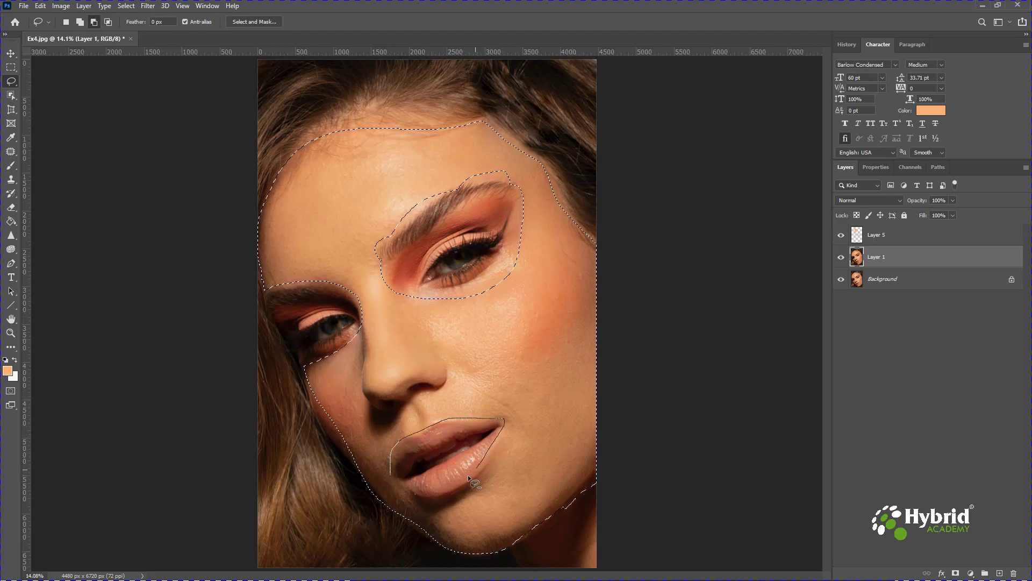
drag(414, 495, 391, 477)
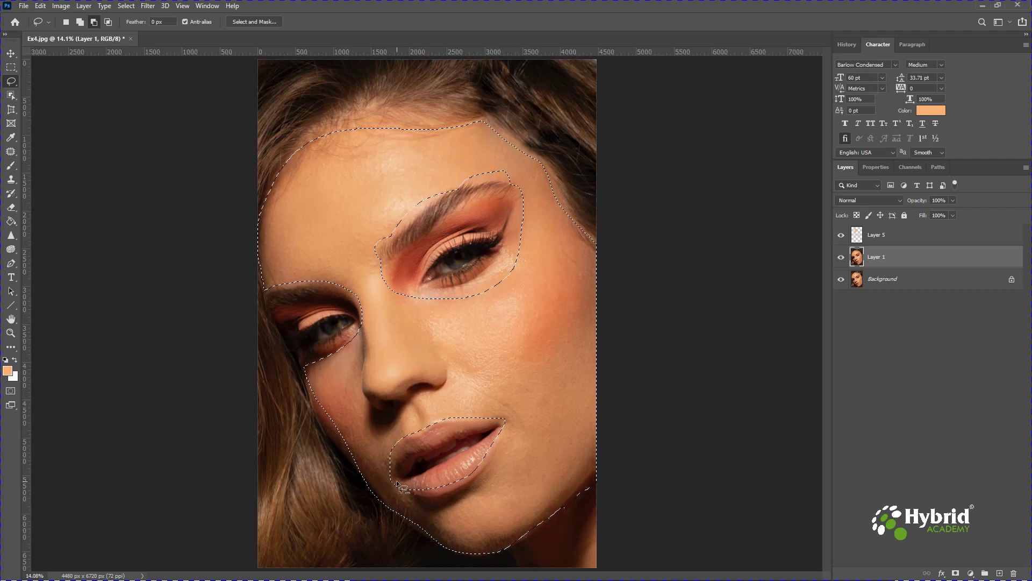
mouse_move(470, 485)
mouse_down()
mouse_move(491, 457)
mouse_move(469, 454)
mouse_up()
drag(402, 487, 398, 486)
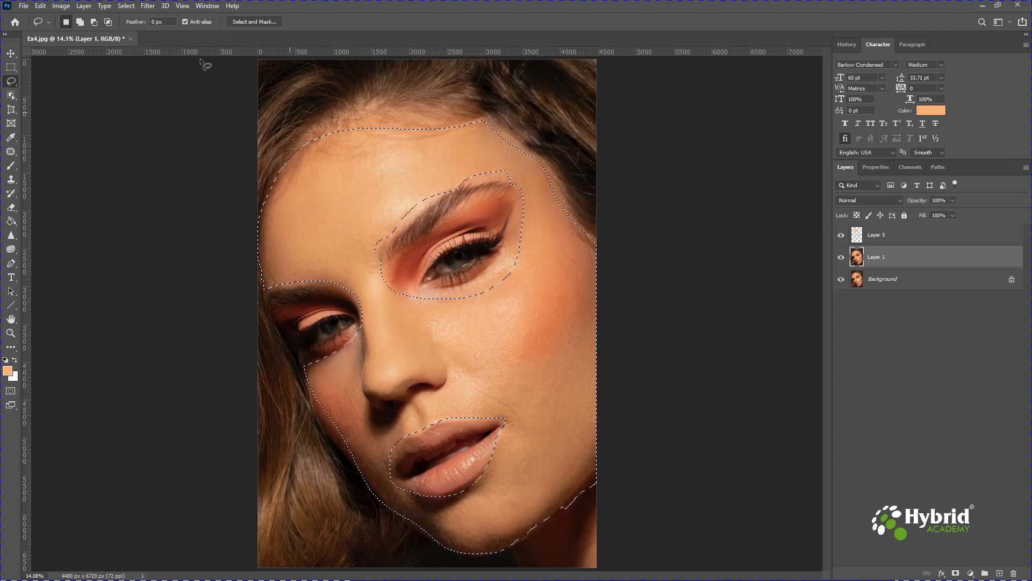
Copy the selected face skin from Layer 1 to a new layer
click(151, 10)
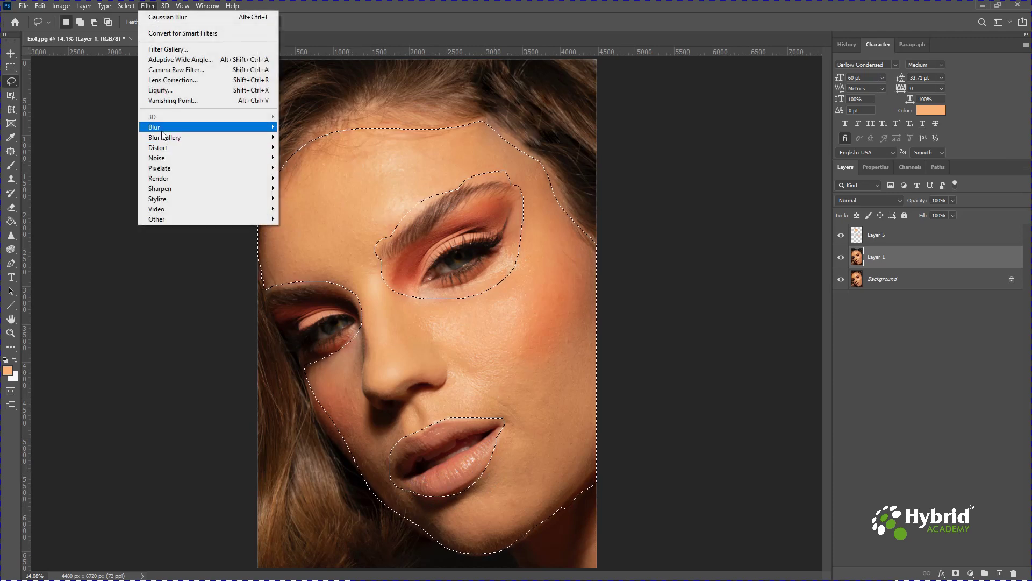
mouse_move(163, 131)
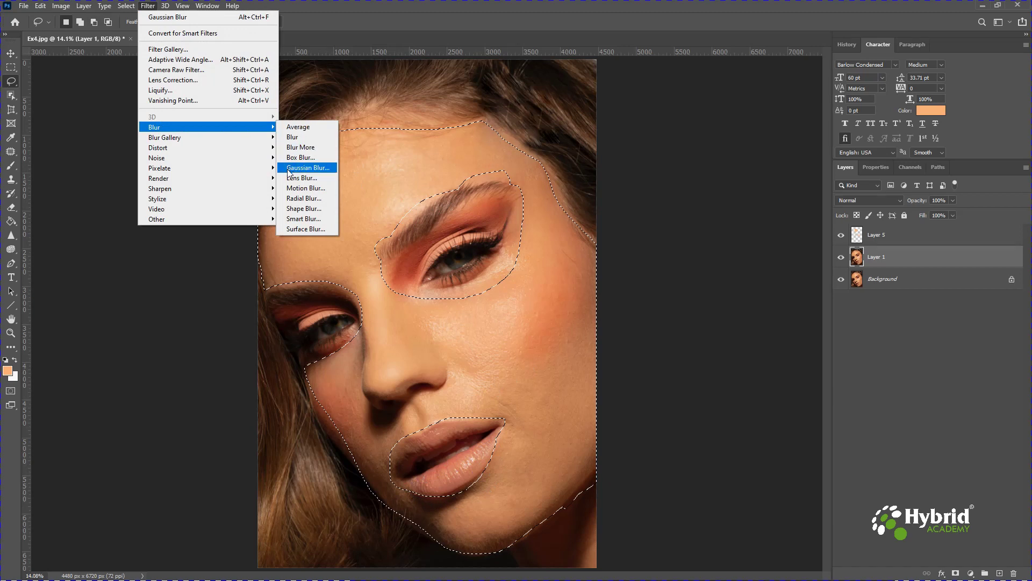
click(884, 260)
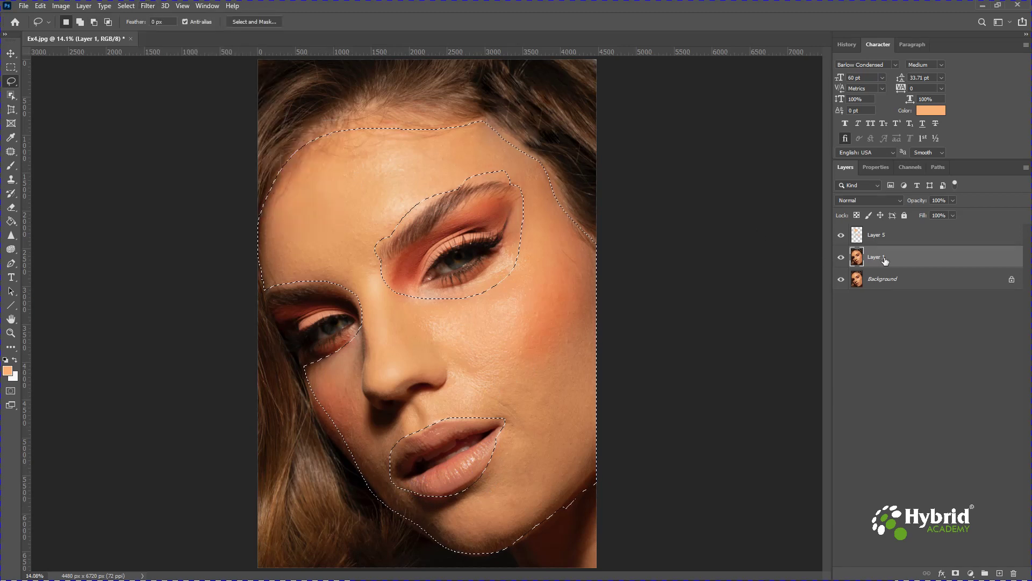
key(ctrl+j)
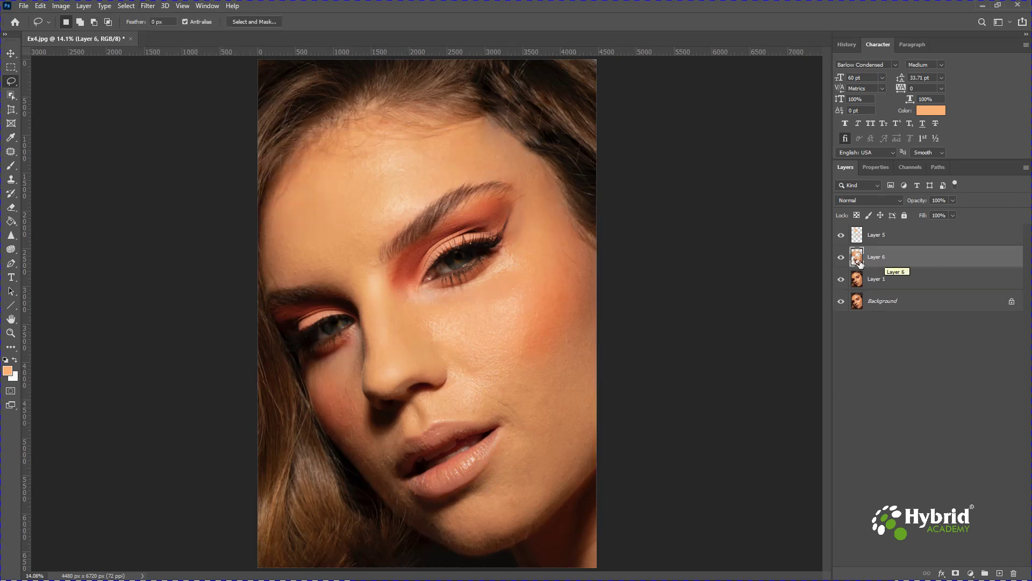
Soften the copied face skin with a Gaussian Blur of about 7 pixels
click(148, 6)
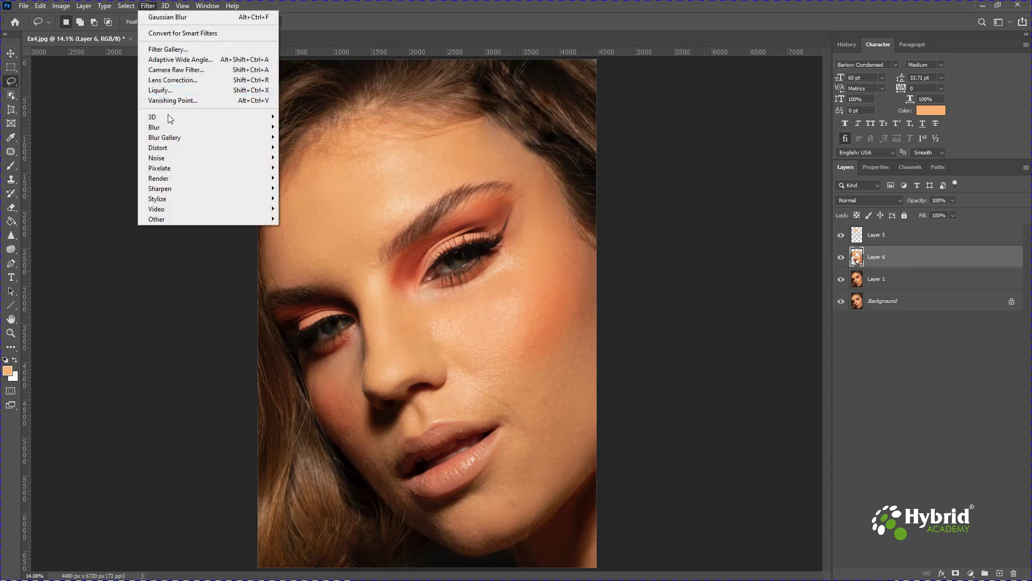
mouse_move(169, 131)
click(297, 168)
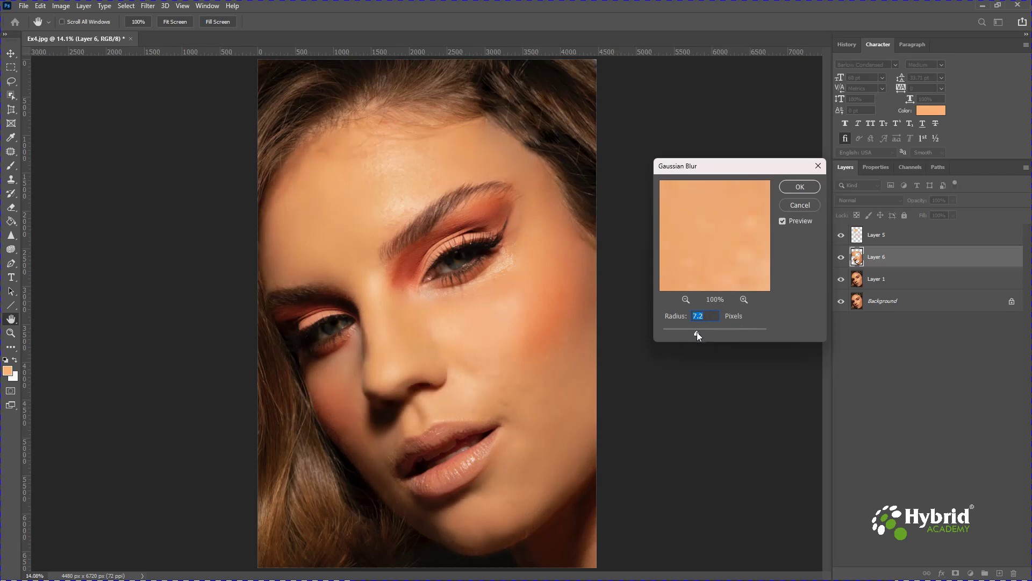
drag(702, 334, 695, 334)
click(793, 188)
Move the blurred skin layer above Layer 5 and merge the two layers
key(l)
drag(876, 257, 885, 233)
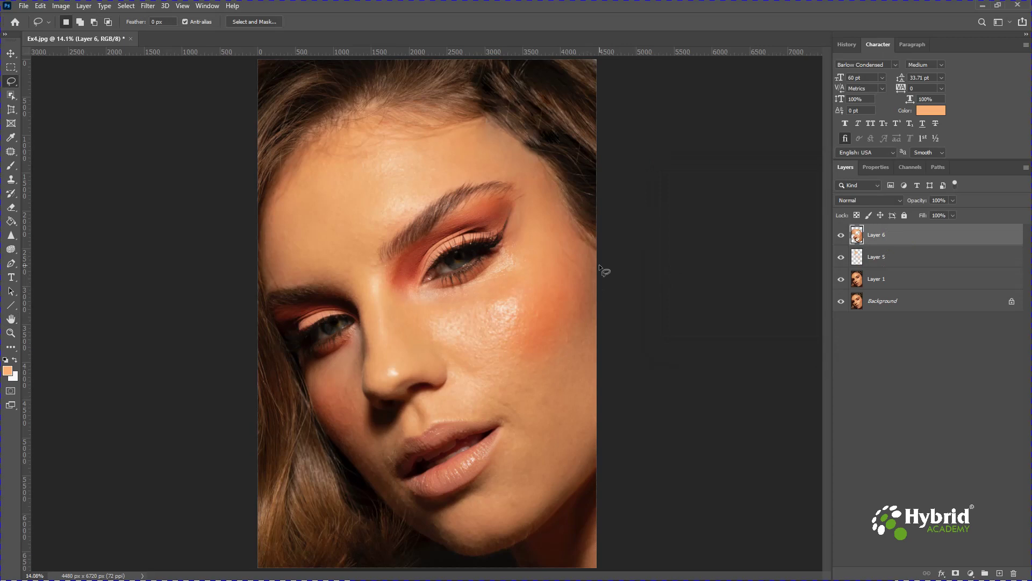
shift+click(882, 253)
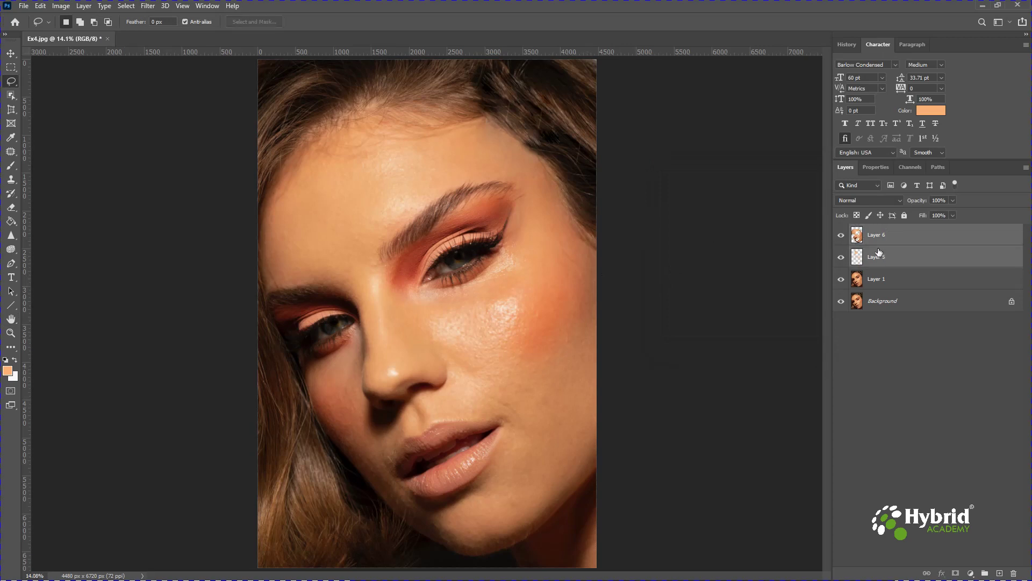
key(ctrl+e)
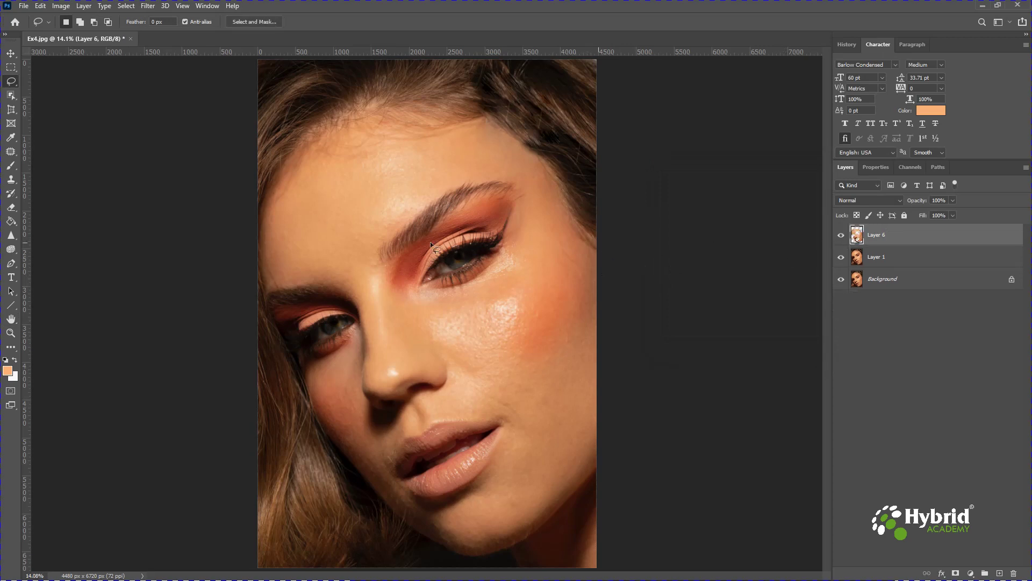
Duplicate Layer 6 and Layer 1, merge the duplicates into one layer, and hide the two originals
key(e)
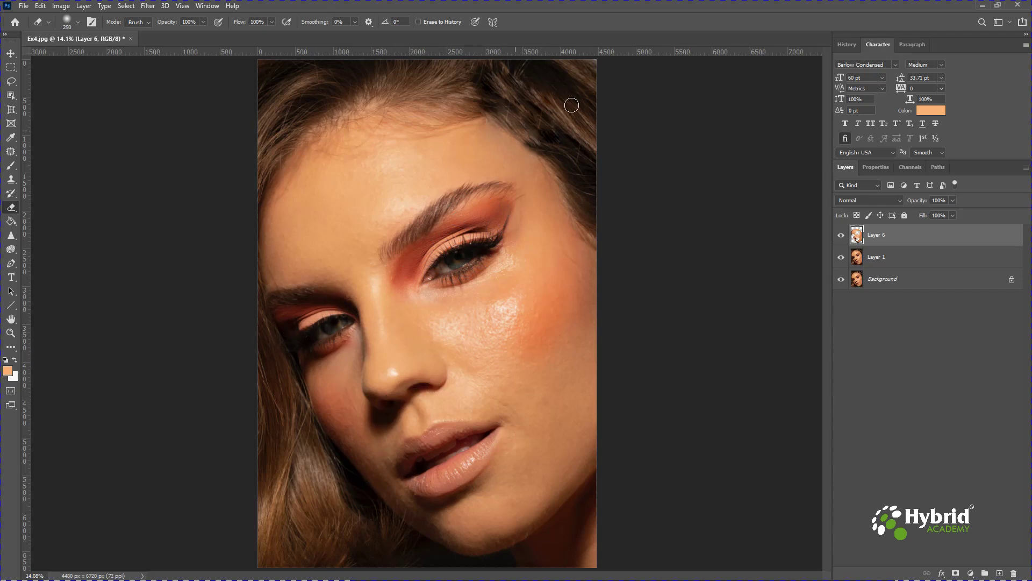
shift+click(891, 262)
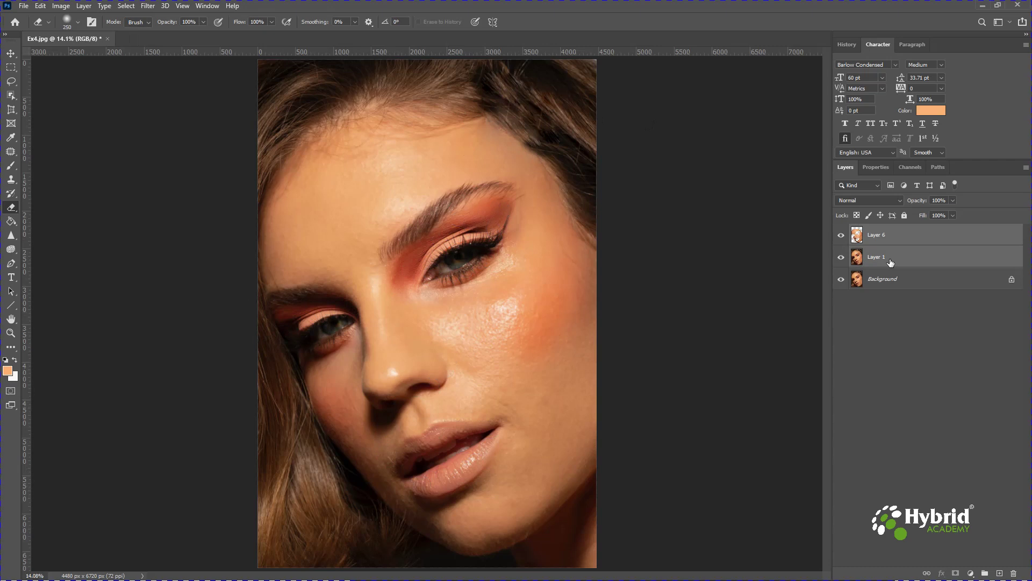
key(ctrl+j)
key(ctrl+e)
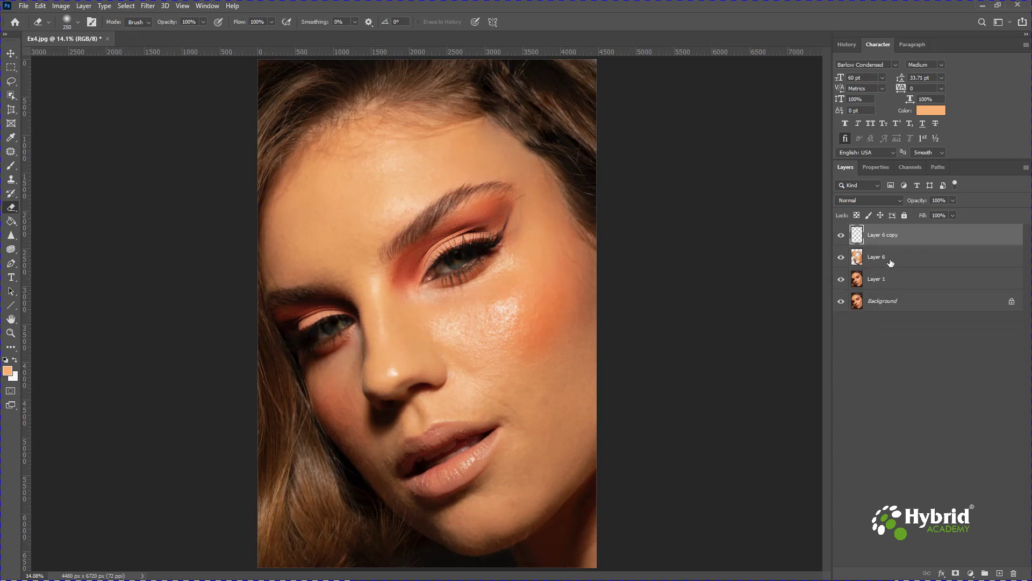
drag(840, 258, 842, 280)
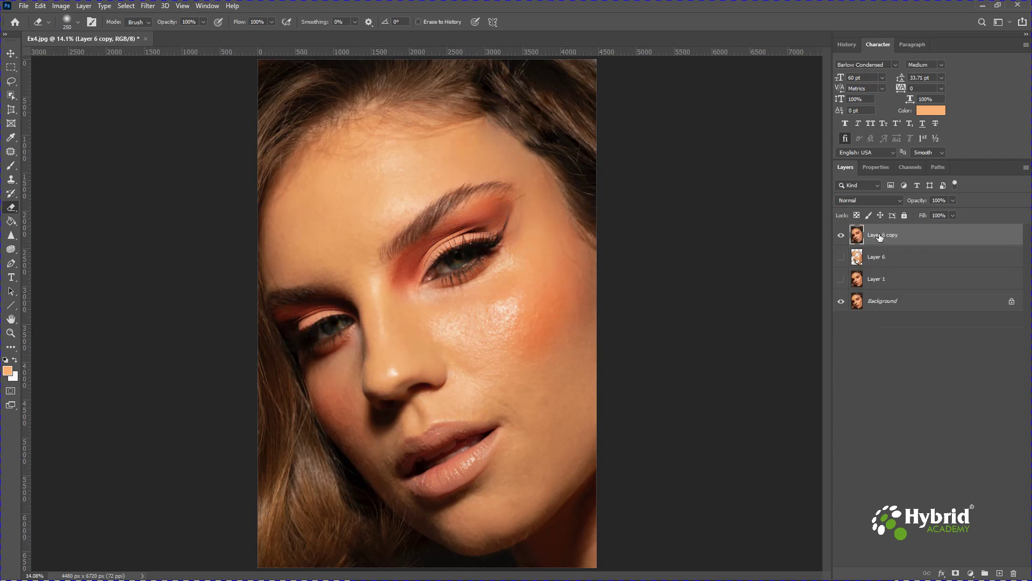
Apply Levels to Layer 6 copy with input black 8, midtone 0.92 and white 230
key(ctrl+l)
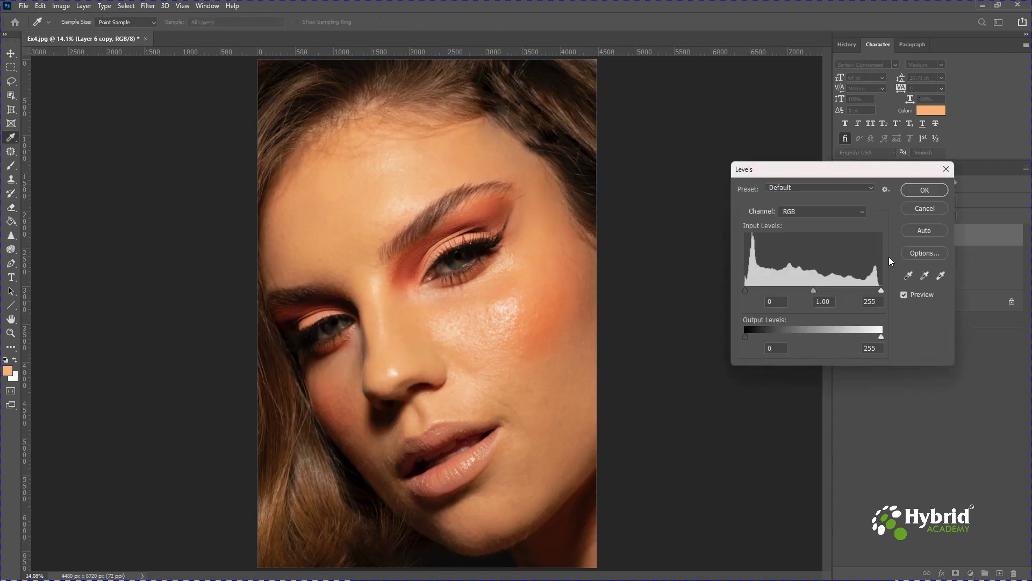
drag(745, 292, 752, 291)
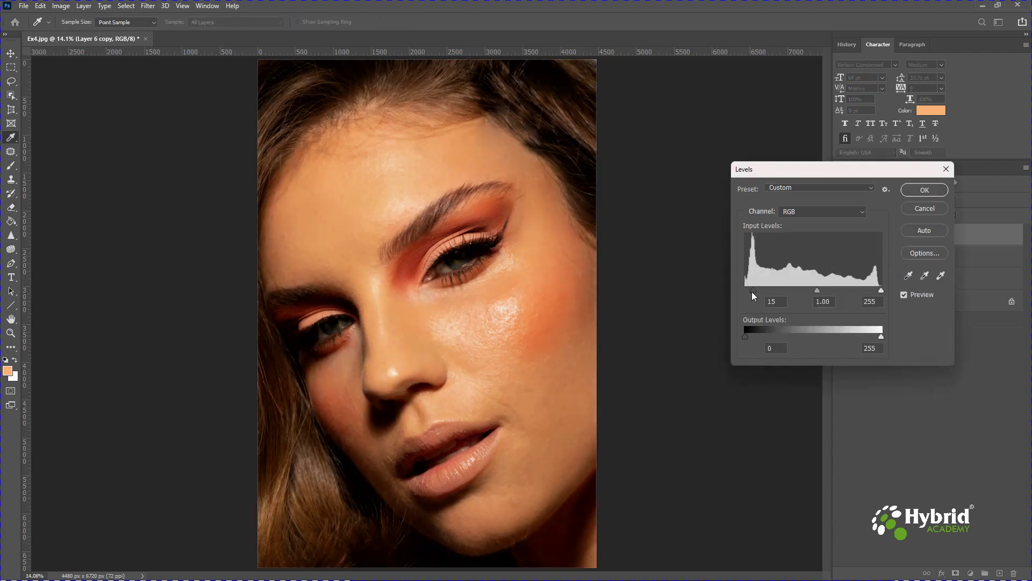
drag(881, 290, 812, 292)
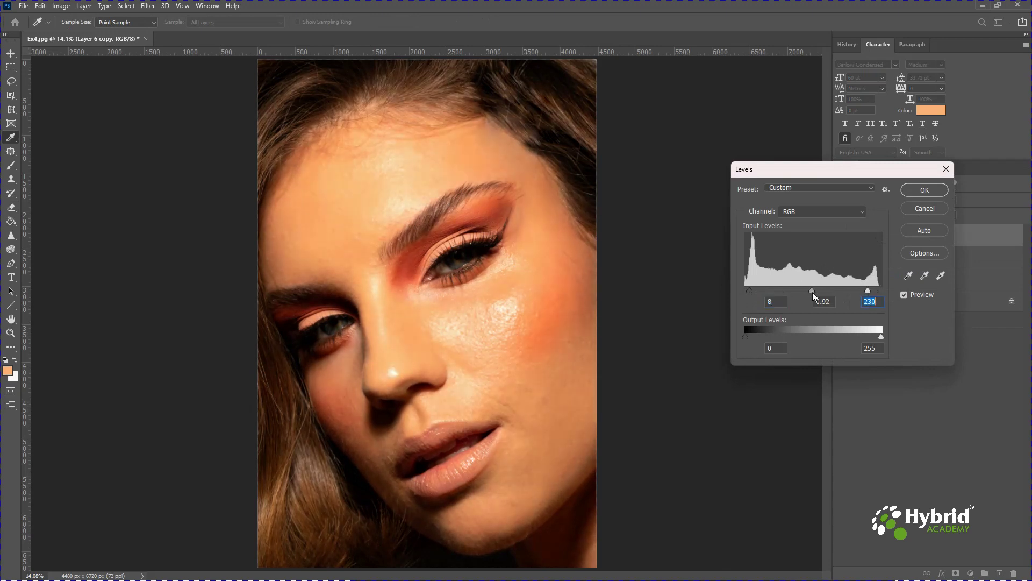
click(922, 190)
Brighten Layer 6 copy slightly with Curves, adding a point at input 177 and output 187
key(ctrl+m)
click(757, 169)
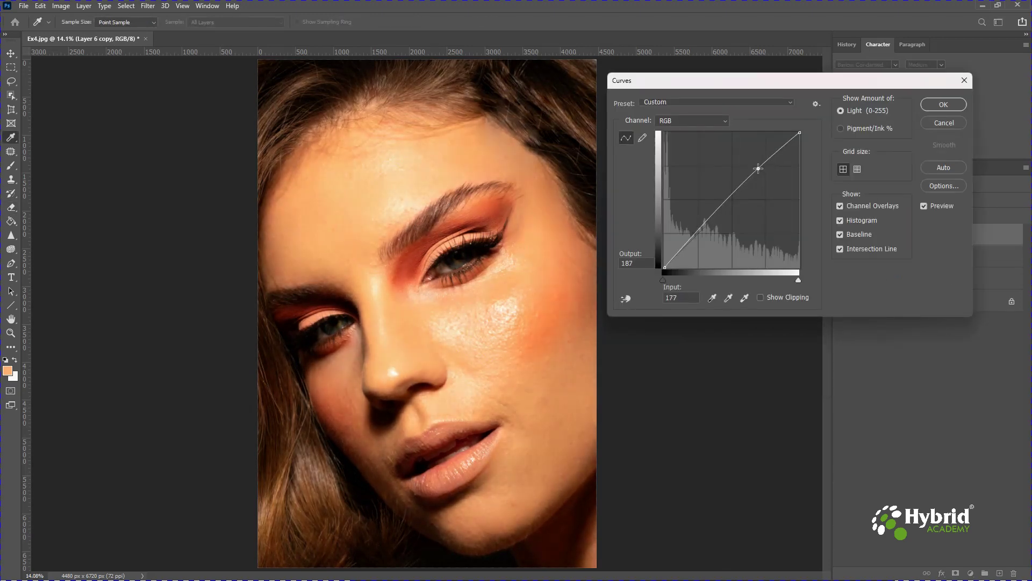
key(Return)
Open Selective Color for Layer 6 copy and lower magenta and yellow slightly in the Yellows range
click(60, 7)
mouse_move(86, 34)
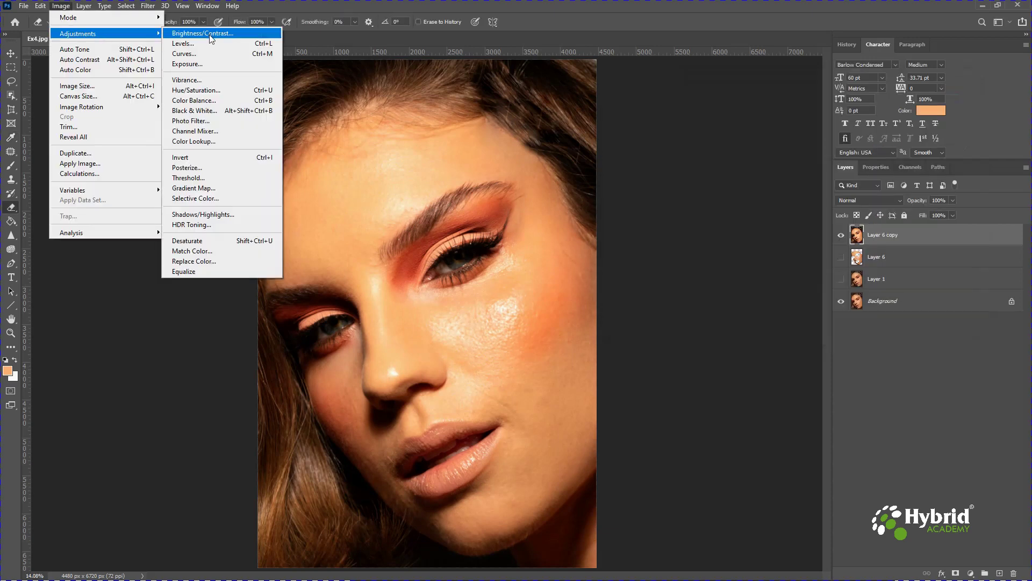
click(202, 198)
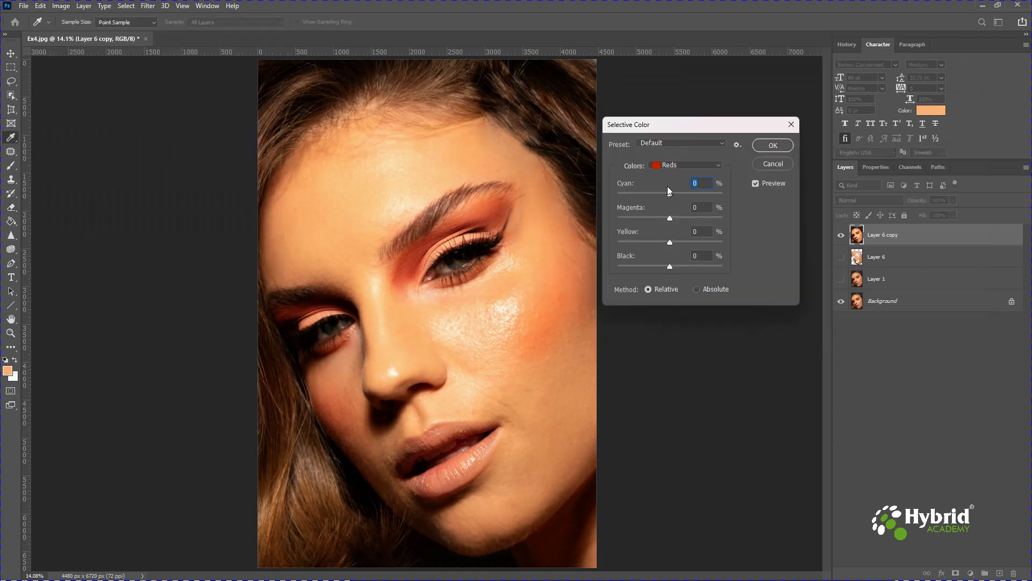
click(693, 165)
drag(661, 216, 665, 240)
Raise cyan and lower yellow in the Neutrals range of Selective Color and apply the adjustment
click(701, 166)
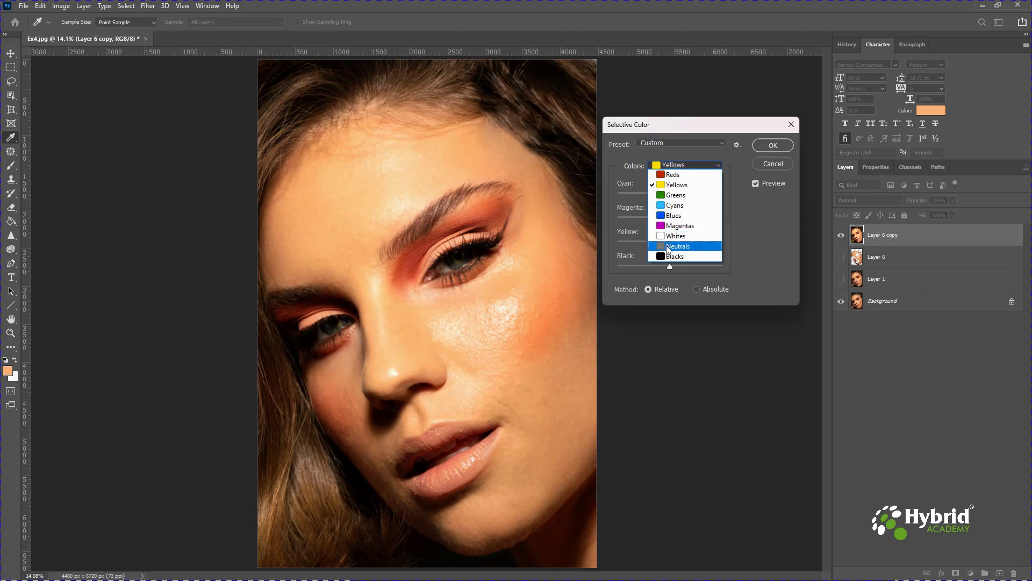
click(673, 244)
drag(685, 195, 680, 195)
drag(670, 242, 660, 240)
click(773, 145)
key(e)
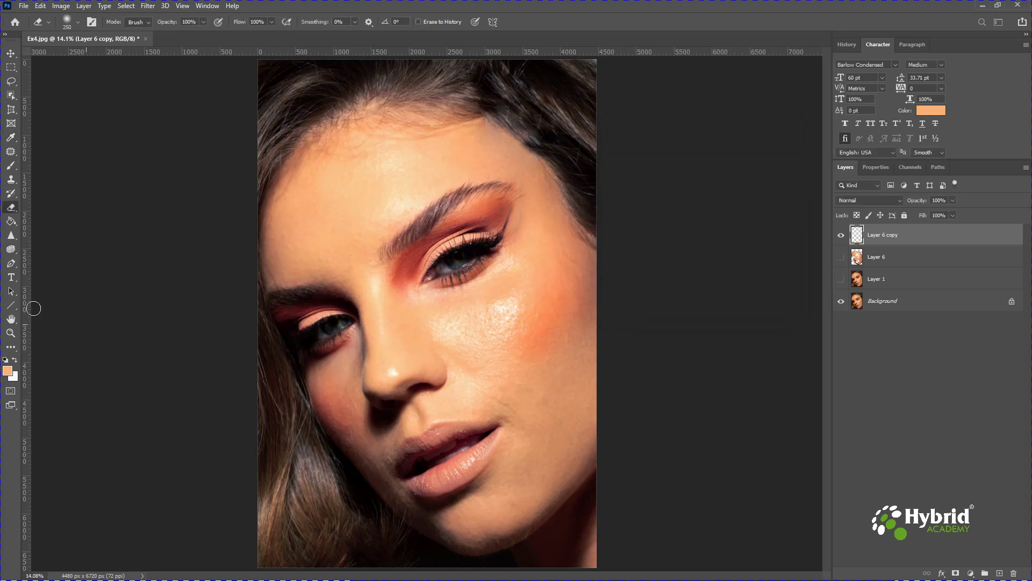
Compare the retouched portrait with the original by repeatedly hiding and showing Layer 6 copy
click(11, 235)
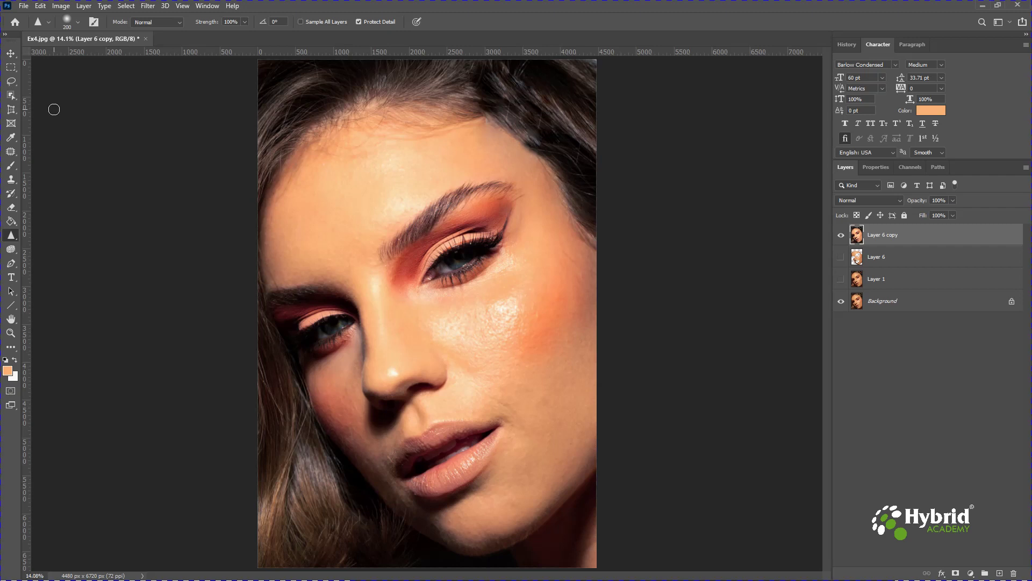
click(11, 54)
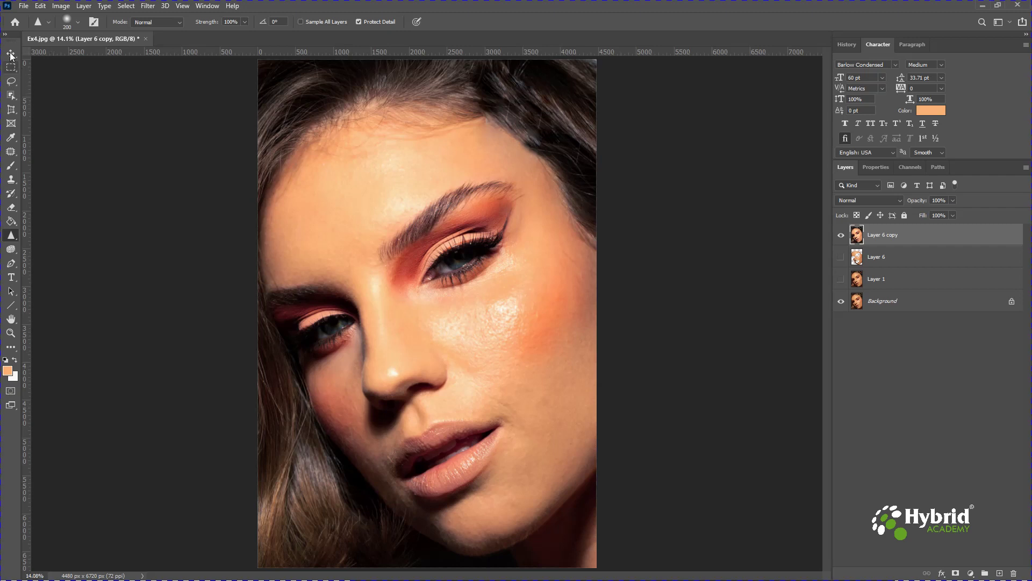
click(841, 237)
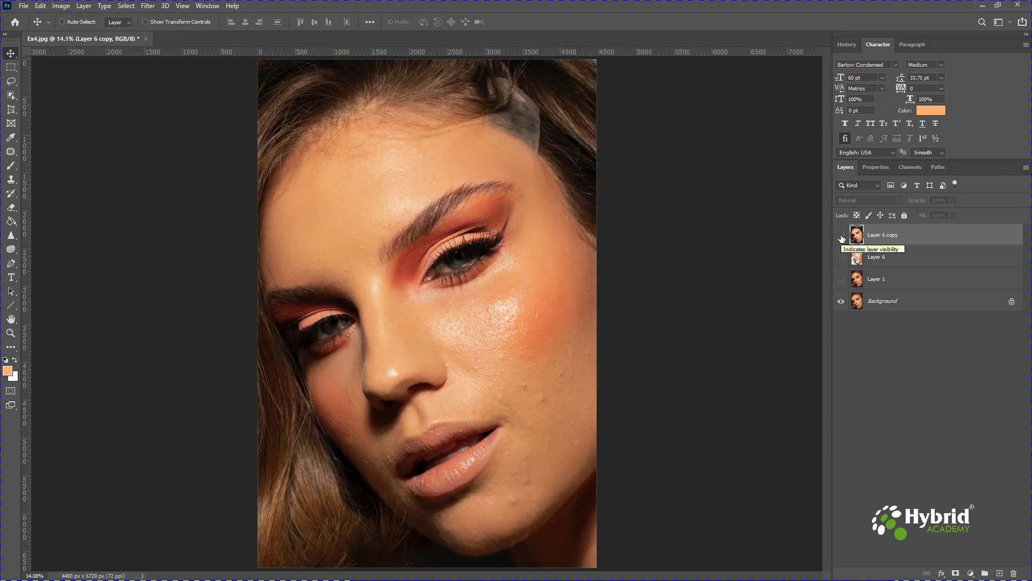
click(842, 237)
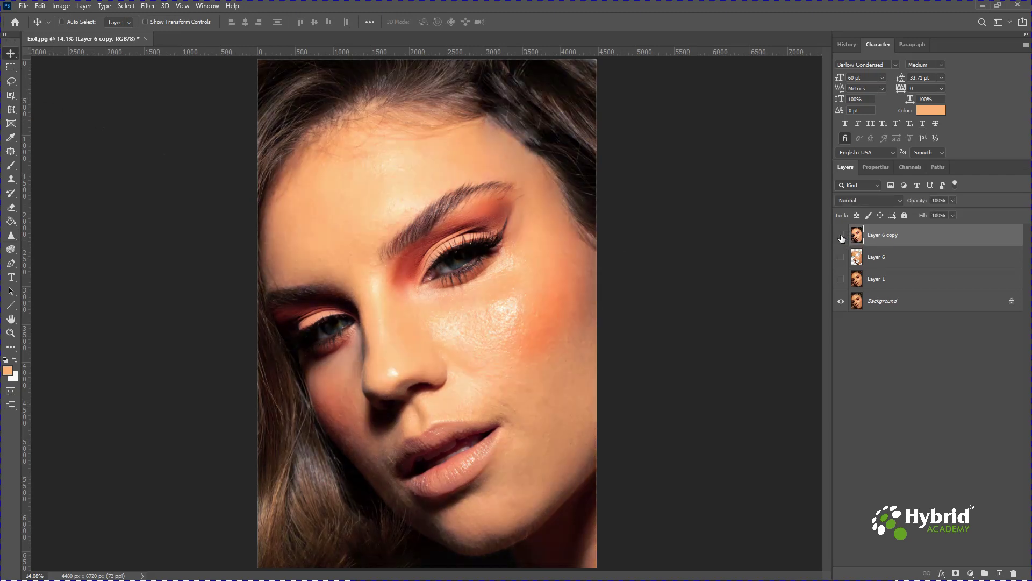
click(842, 238)
click(842, 238)
click(842, 239)
click(842, 238)
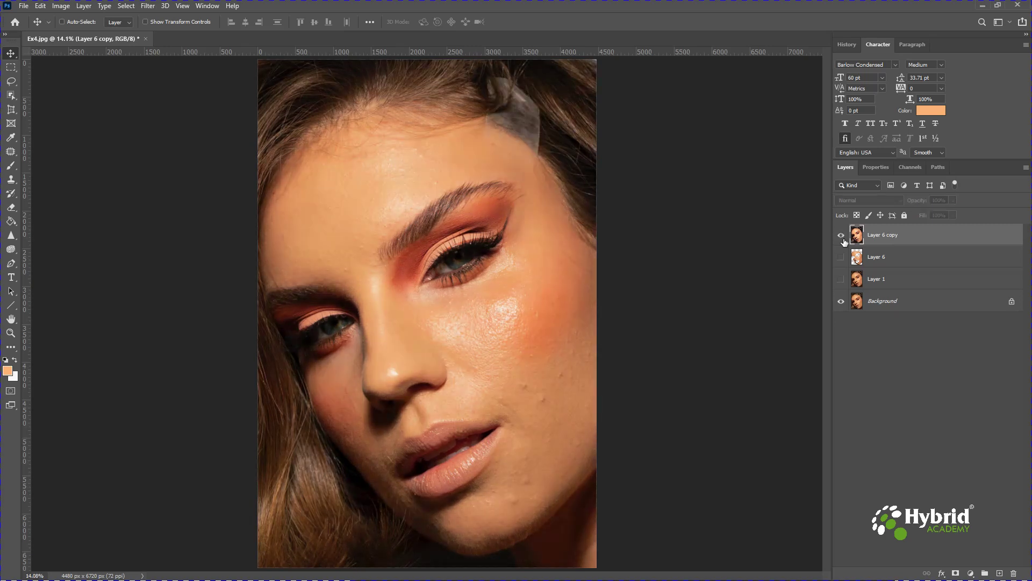
click(842, 238)
click(842, 237)
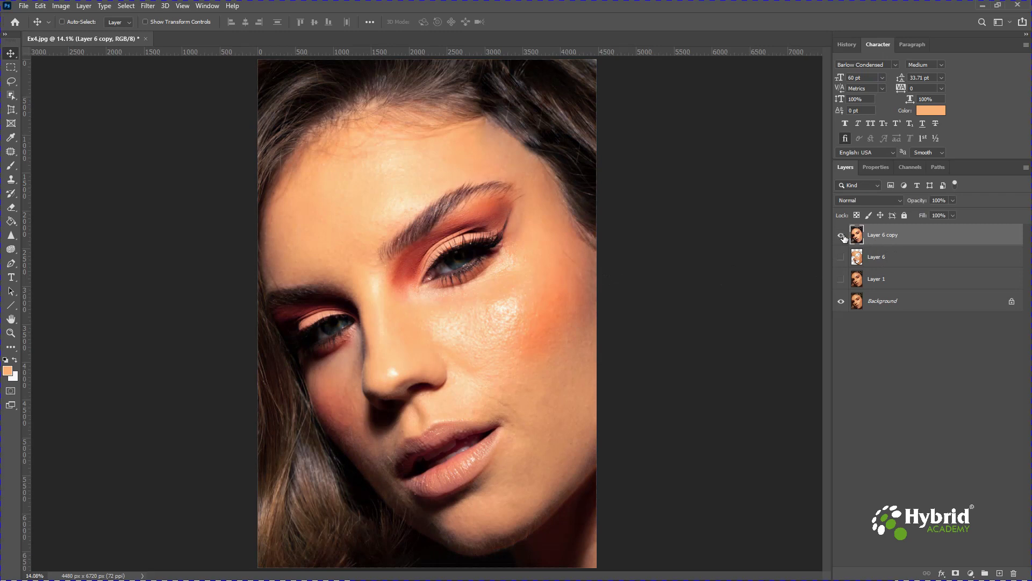
Hide and show Layer 6 copy once more to check the retouched portrait against the original
click(842, 236)
click(842, 236)
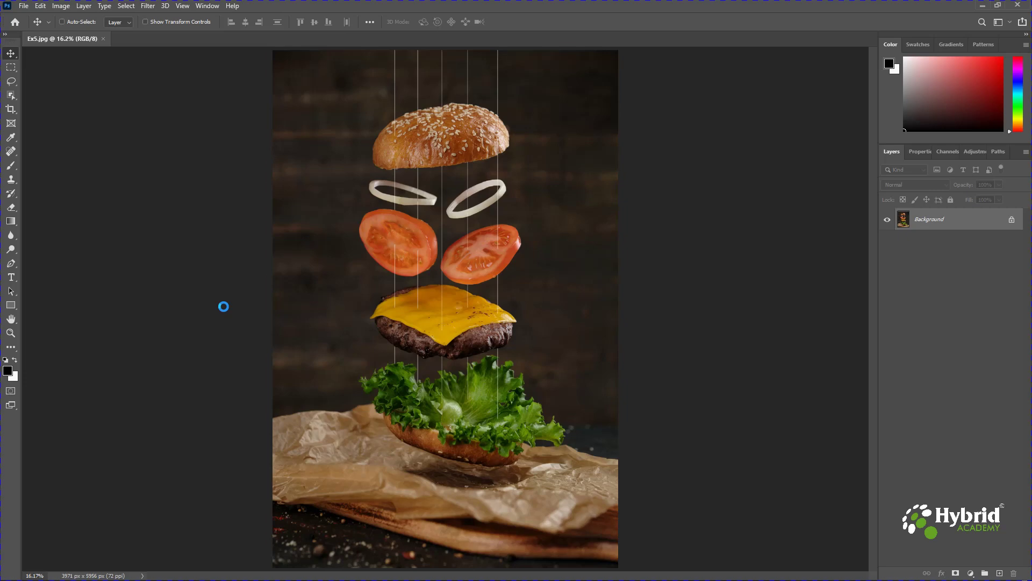
Duplicate the Background layer of the Ex5.jpg burger image
key(ctrl+plus)
key(ctrl+plus)
key(ctrl+plus)
key(ctrl+plus)
drag(415, 176, 417, 450)
mouse_move(391, 339)
mouse_down()
mouse_move(385, 452)
mouse_move(394, 347)
mouse_up()
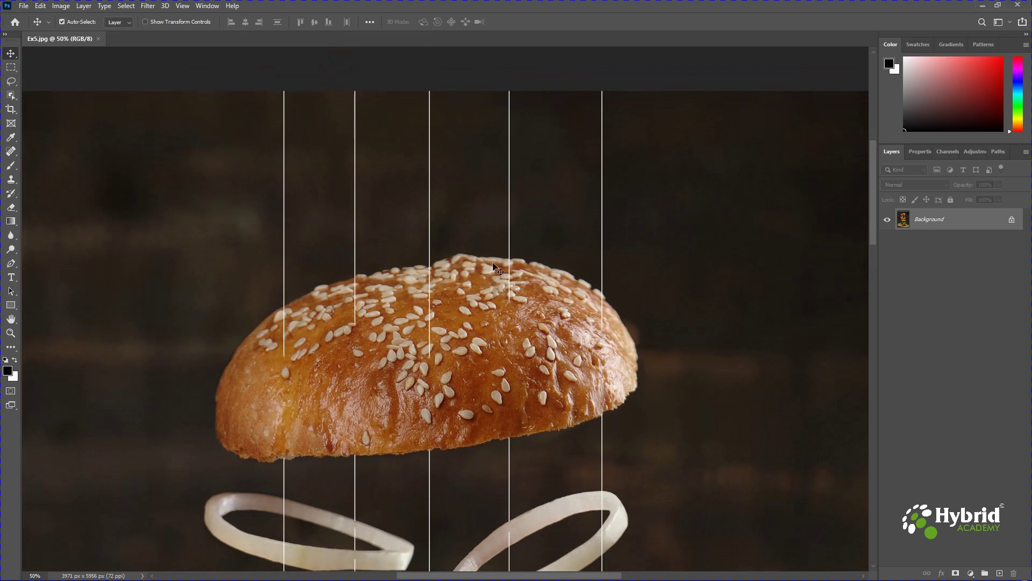
key(ctrl+j)
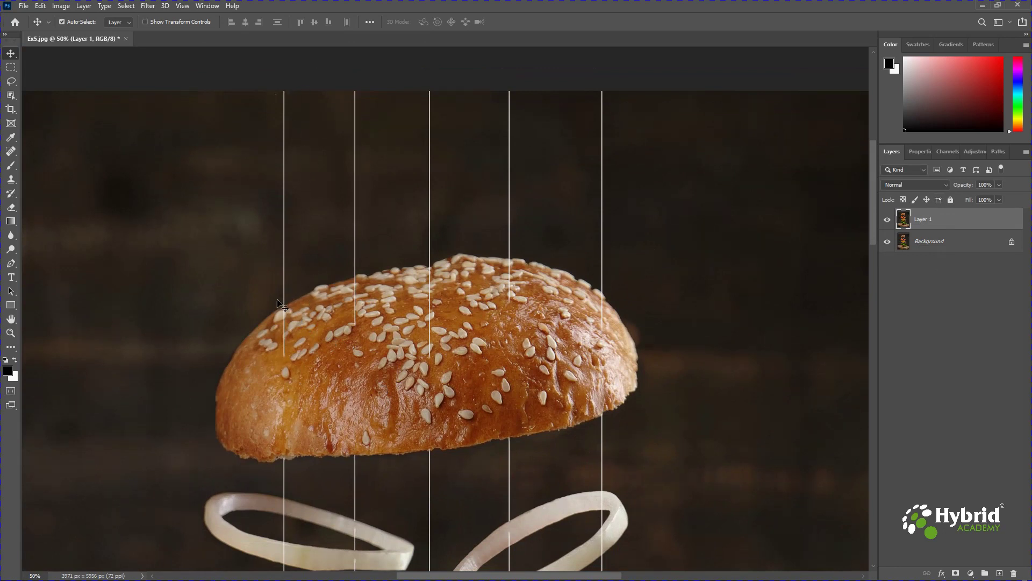
Lasso the leftmost string above the top bun, replace it with clean background using the Patch Tool, and deselect
click(11, 82)
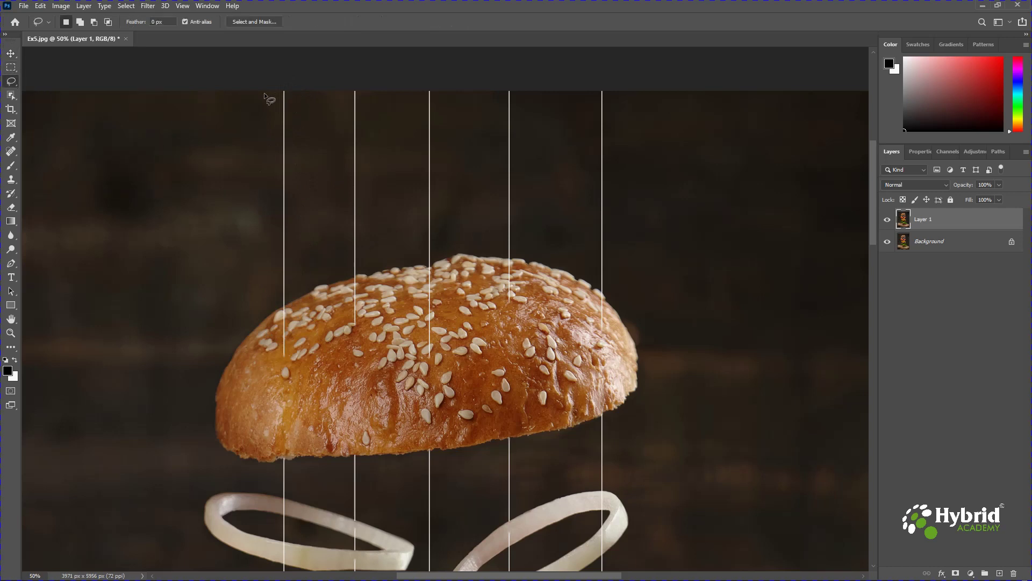
drag(272, 112, 271, 254)
mouse_move(273, 301)
mouse_down()
mouse_move(284, 308)
mouse_move(295, 260)
mouse_move(299, 134)
mouse_move(292, 92)
mouse_move(273, 92)
mouse_up()
click(11, 152)
right_click(11, 152)
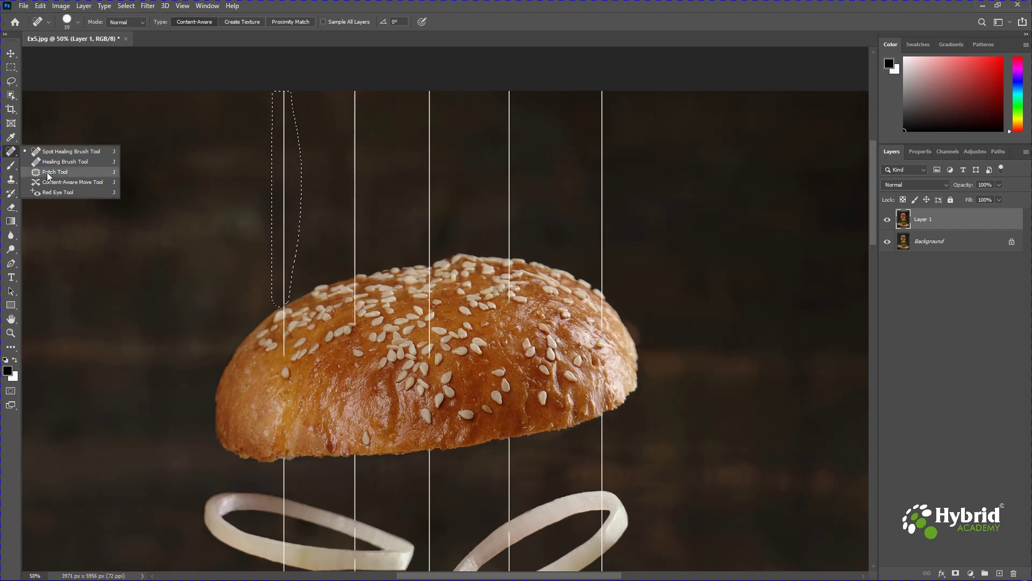
click(54, 172)
drag(268, 201, 256, 199)
key(ctrl+d)
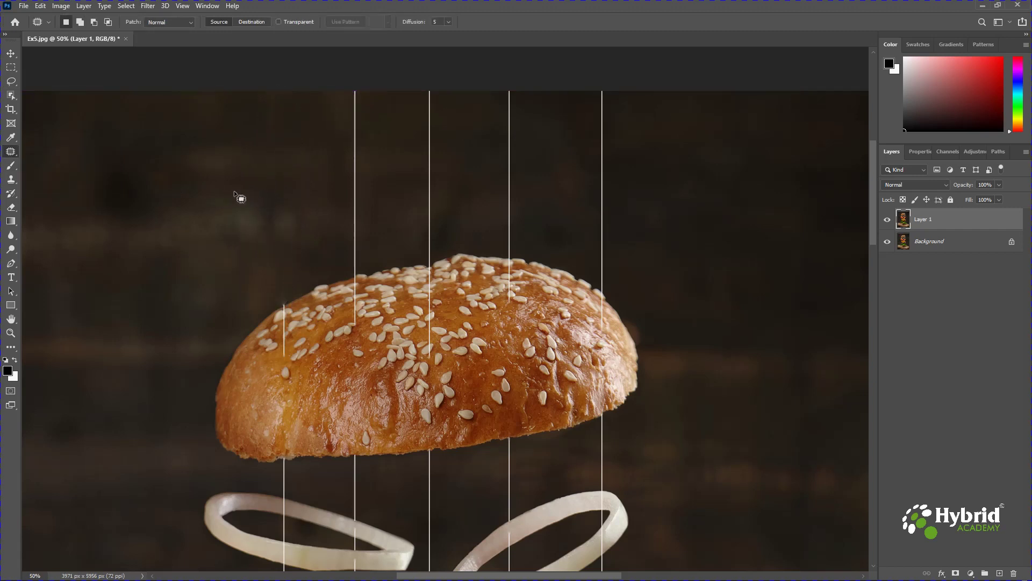
Patch out the other four strings above the top bun with nearby background, deselecting after each one
mouse_move(345, 91)
mouse_down()
mouse_move(342, 239)
mouse_move(352, 278)
mouse_move(362, 247)
mouse_move(355, 94)
mouse_up()
drag(352, 131, 285, 160)
key(ctrl+d)
mouse_move(433, 92)
mouse_down()
mouse_move(421, 114)
mouse_move(421, 237)
mouse_move(431, 268)
mouse_move(435, 91)
mouse_up()
drag(428, 128, 345, 142)
key(ctrl+d)
mouse_move(502, 93)
mouse_down()
mouse_move(504, 251)
mouse_move(519, 255)
mouse_move(515, 91)
mouse_up()
drag(510, 128, 484, 127)
key(ctrl+d)
mouse_move(595, 92)
mouse_down()
mouse_move(602, 291)
mouse_move(603, 91)
mouse_up()
drag(600, 116, 624, 129)
key(ctrl+d)
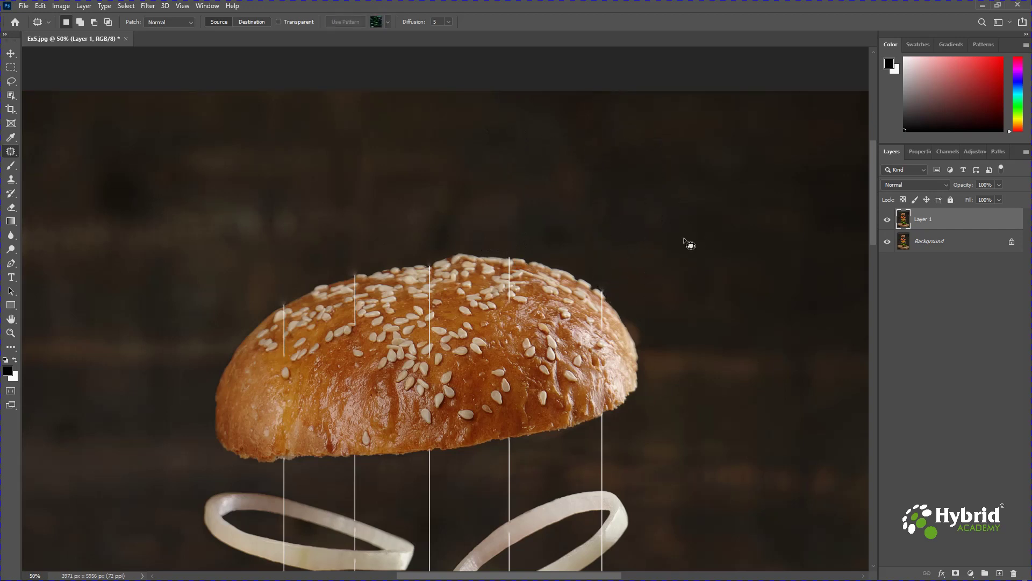
Switch to the Spot Healing Brush and heal leftover string tips along the top bun's upper edge
key(ctrl+minus)
key(ctrl+plus)
key(ctrl+plus)
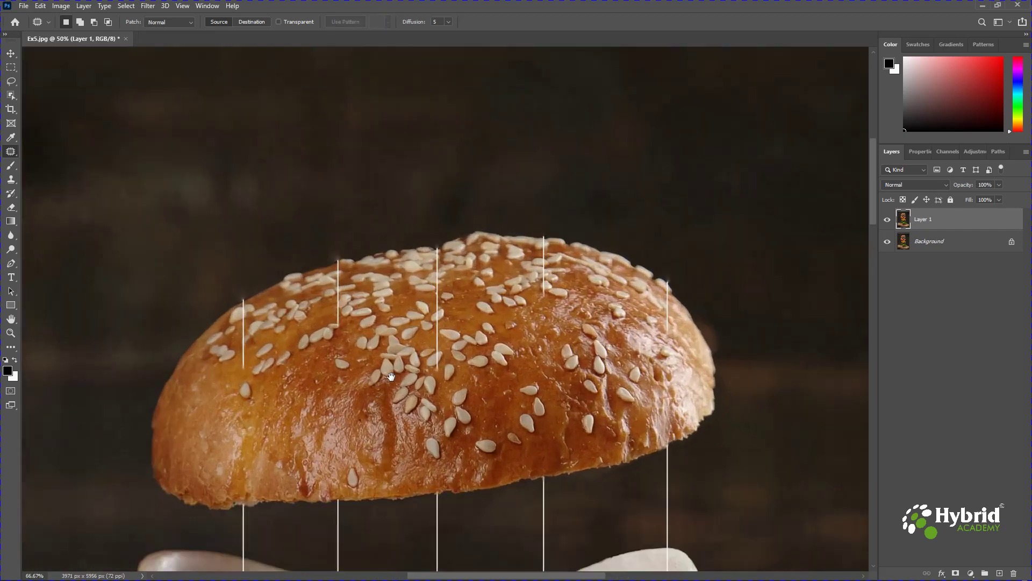
drag(231, 301, 280, 293)
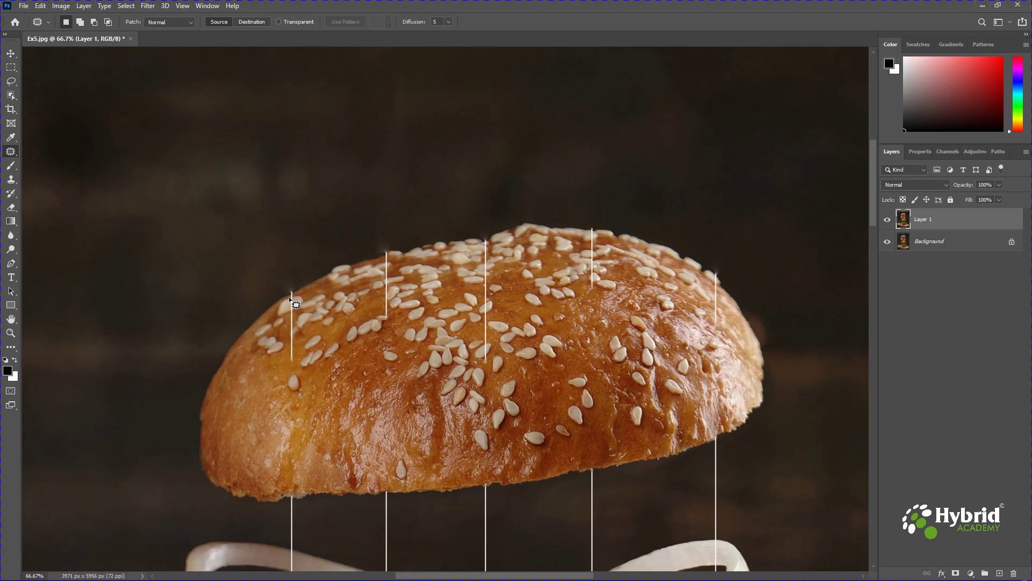
right_click(16, 156)
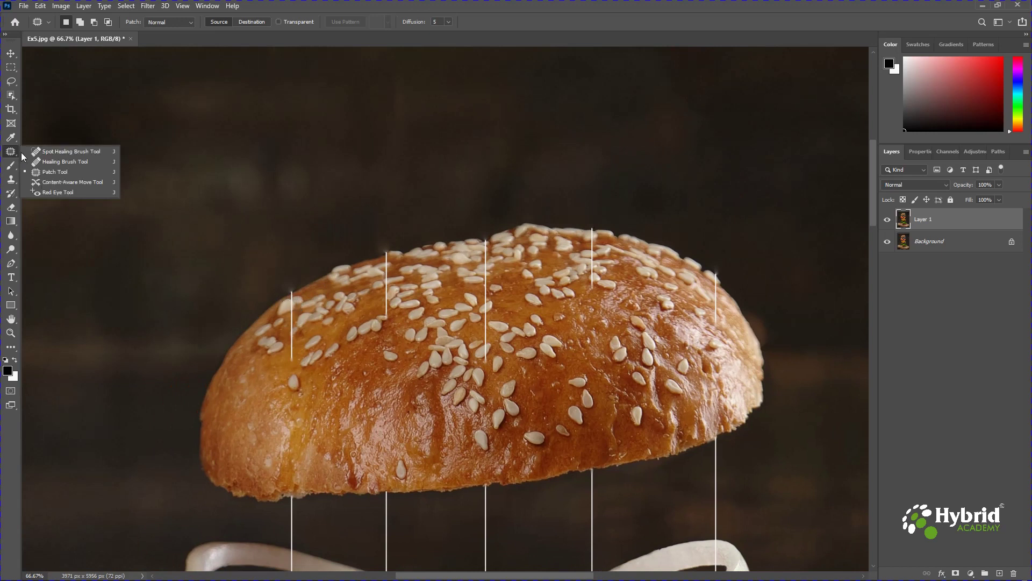
click(59, 152)
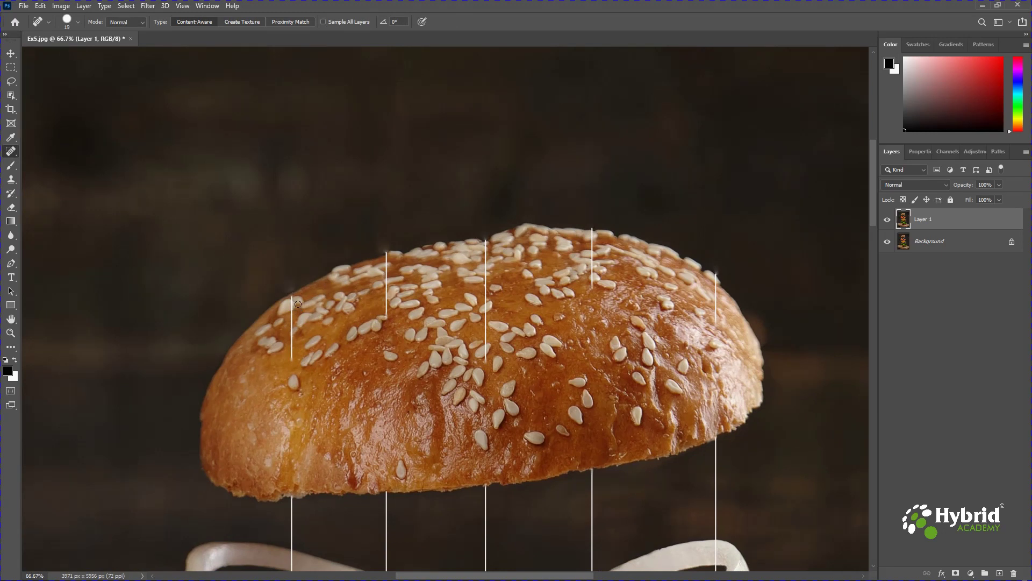
click(387, 259)
click(593, 235)
Heal away the five string segments crossing the sesame-seeded surface of the top bun
drag(292, 302, 293, 354)
drag(388, 264, 386, 319)
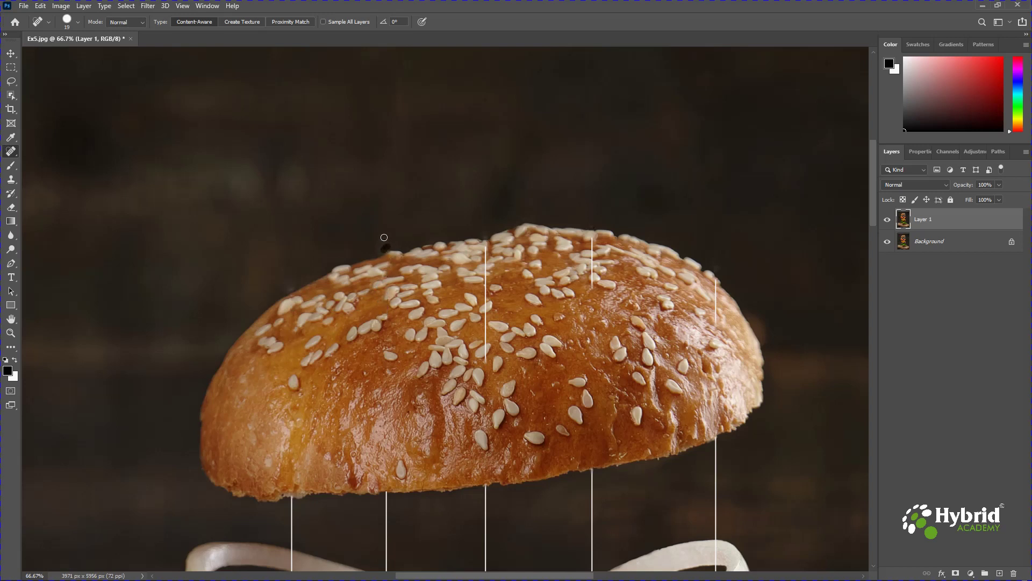
drag(485, 247, 485, 363)
drag(593, 241, 593, 289)
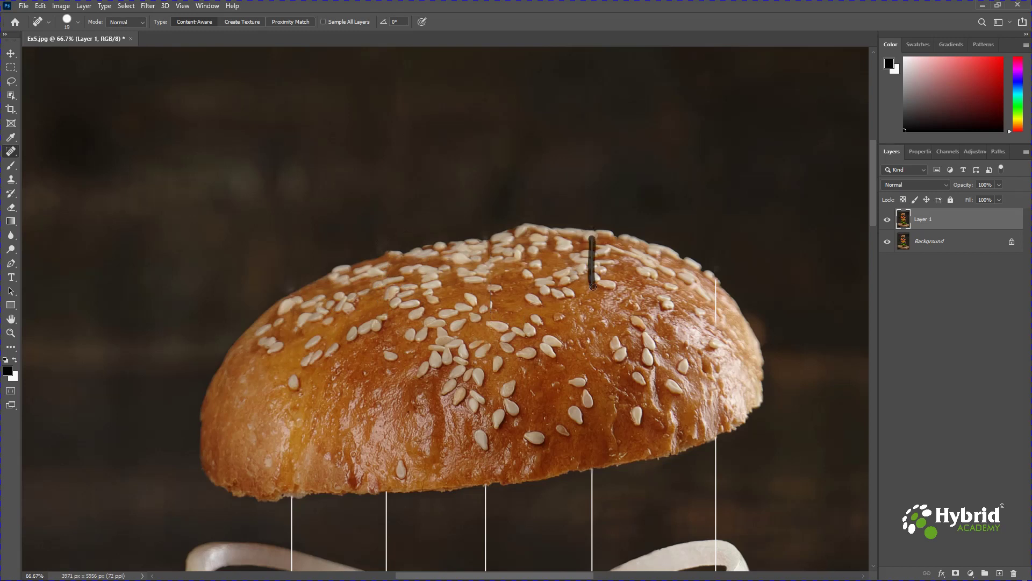
drag(715, 282, 715, 325)
Heal short sections of all five strings directly beneath the top bun's lower edge
drag(292, 497, 292, 519)
drag(387, 491, 386, 525)
drag(485, 482, 485, 519)
drag(592, 469, 592, 504)
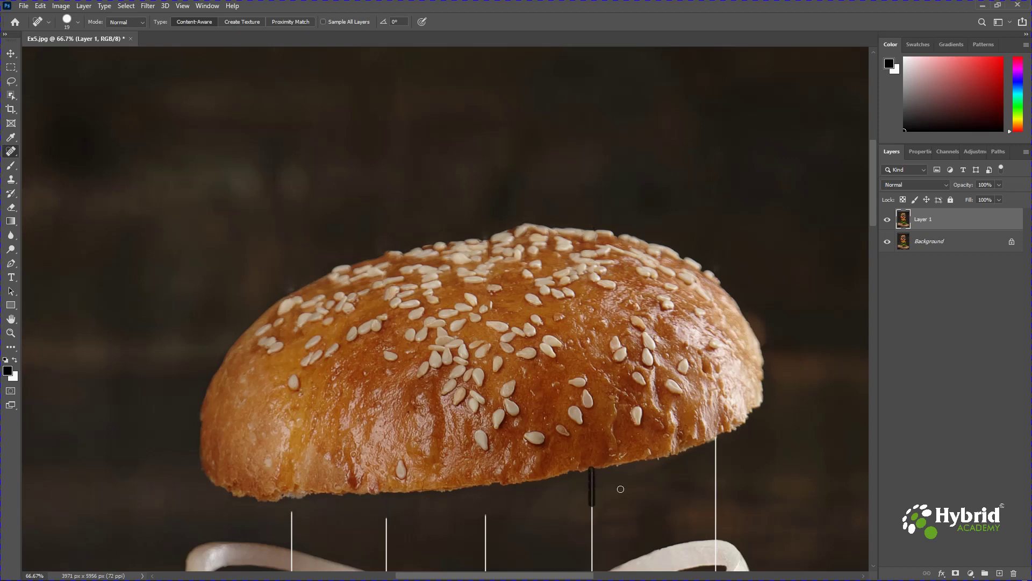
drag(714, 437, 715, 480)
Remove the two strings crossing the left onion ring down to the tomato with straight healing strokes
drag(458, 454, 452, 298)
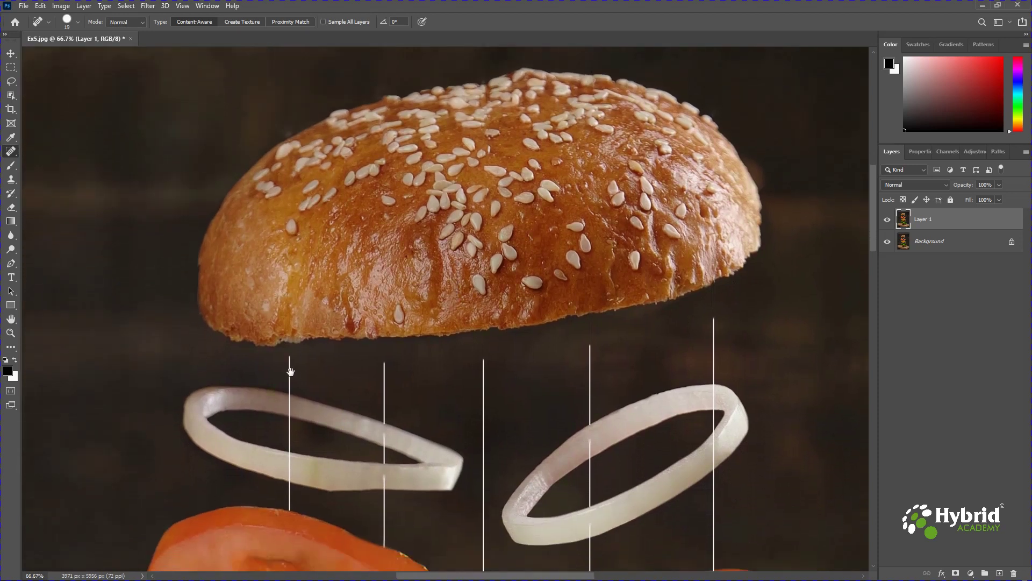
shift+click(290, 507)
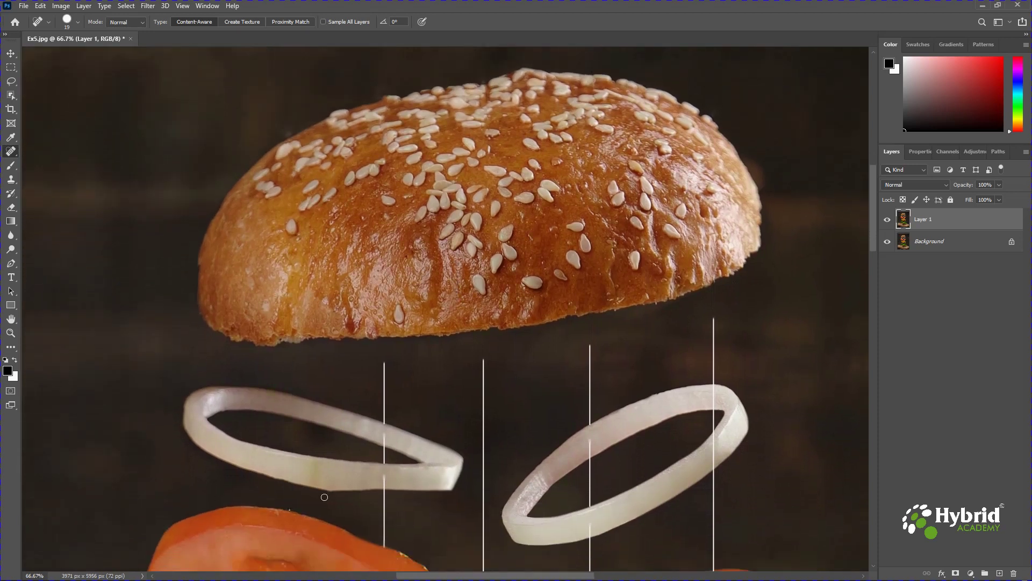
click(384, 362)
shift+click(384, 546)
mouse_move(485, 362)
mouse_down()
mouse_move(484, 492)
mouse_move(466, 532)
mouse_move(427, 324)
mouse_up()
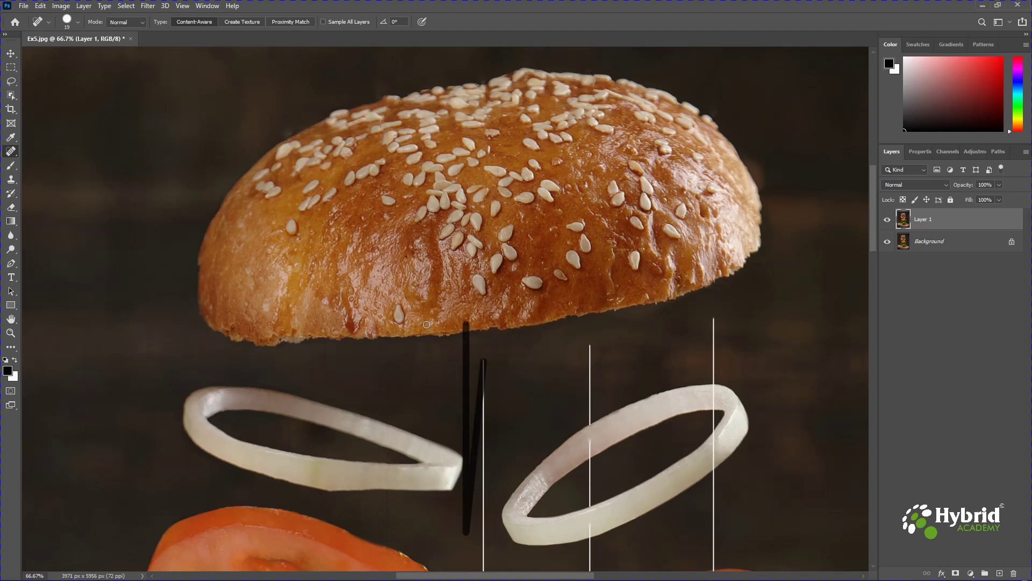
key(ctrl+z)
drag(518, 442, 510, 346)
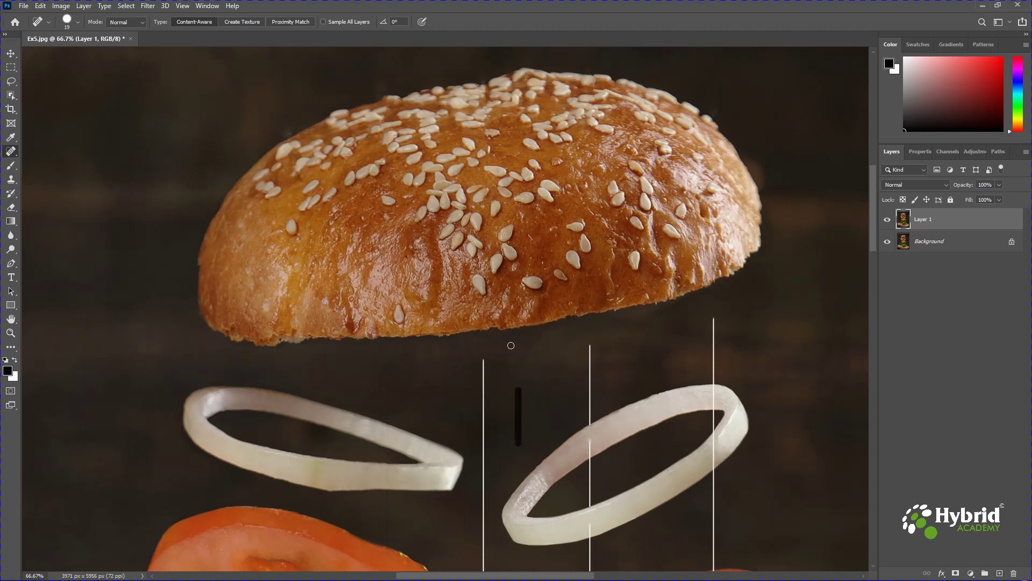
Heal the two strings across the right onion ring and tomato, plus the middle string between the tomato slices
scroll(552, 402, down, 5)
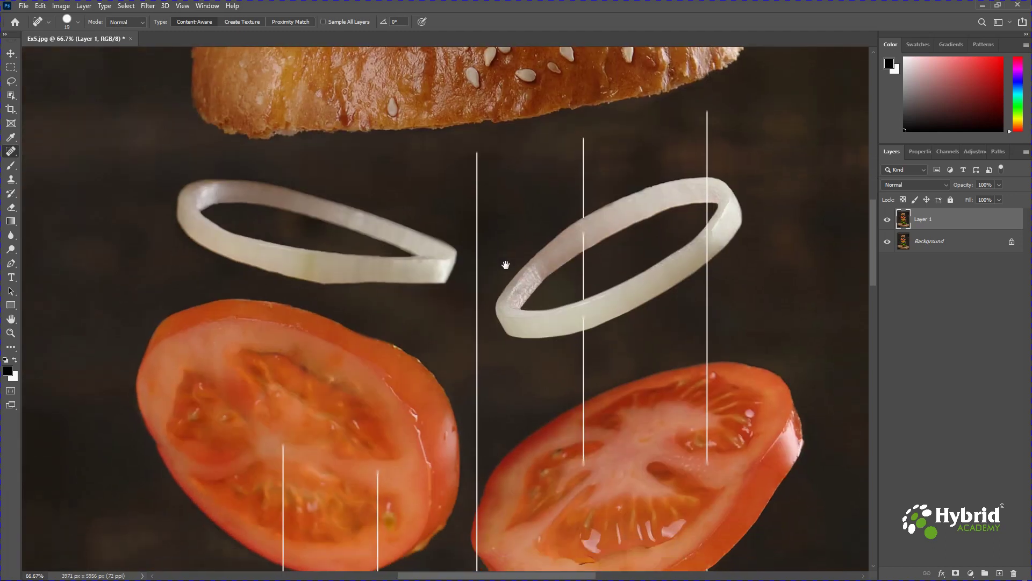
shift+click(583, 464)
shift+click(707, 463)
drag(436, 362, 430, 292)
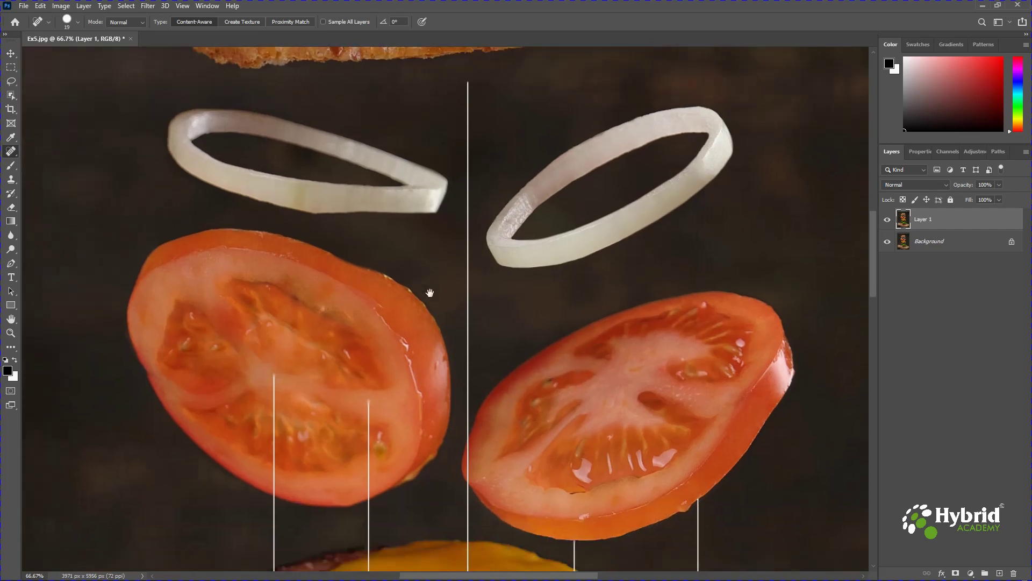
click(468, 83)
shift+click(468, 519)
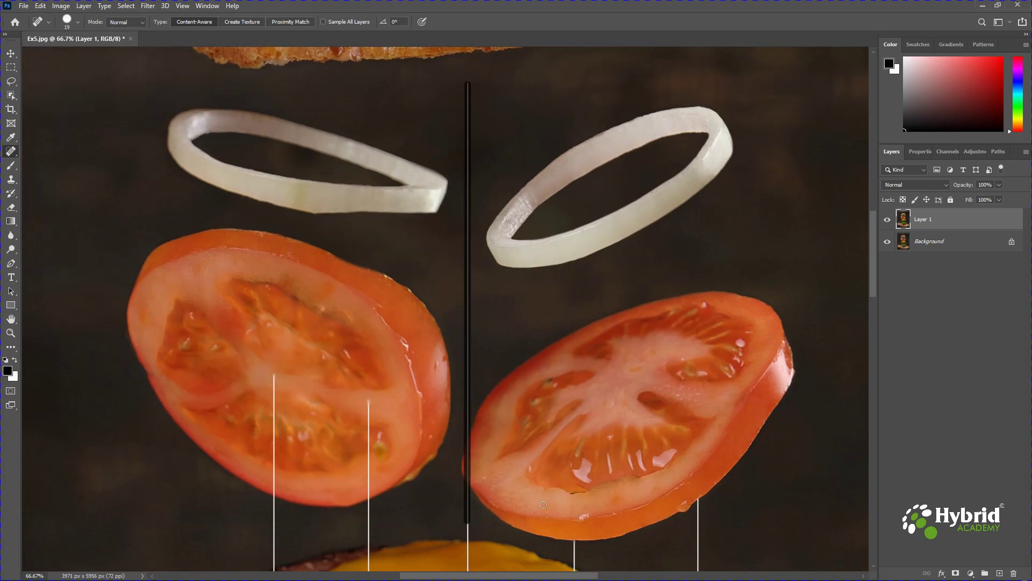
Remove the five string segments running from the tomato slices down onto the cheese with straight healing strokes
drag(468, 422, 484, 239)
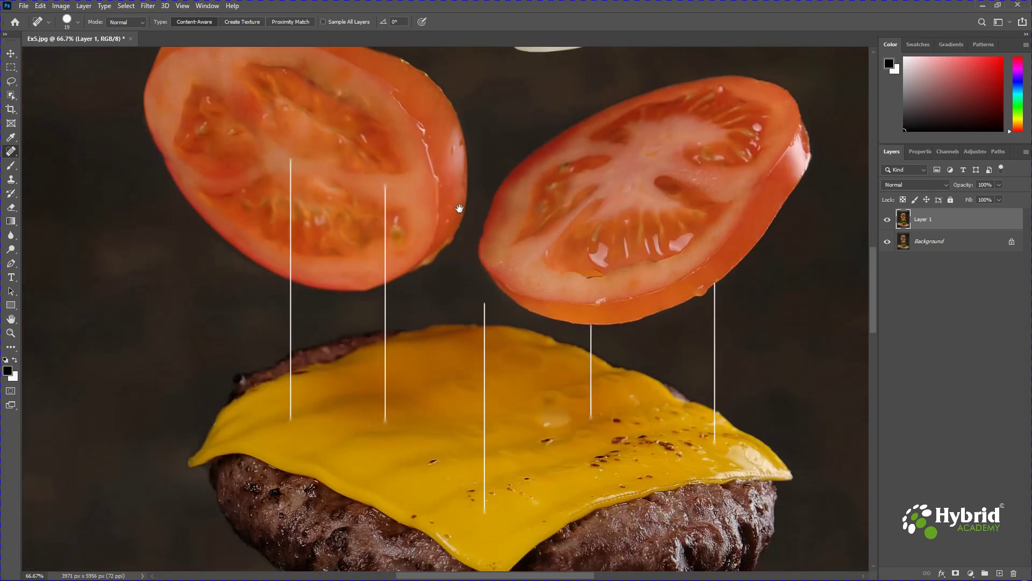
shift+click(292, 418)
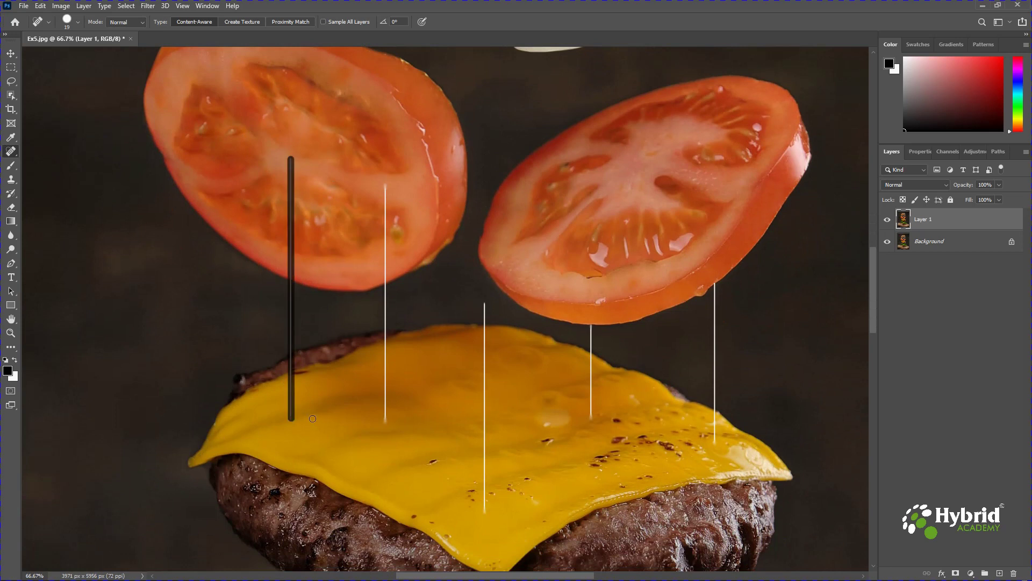
shift+click(386, 421)
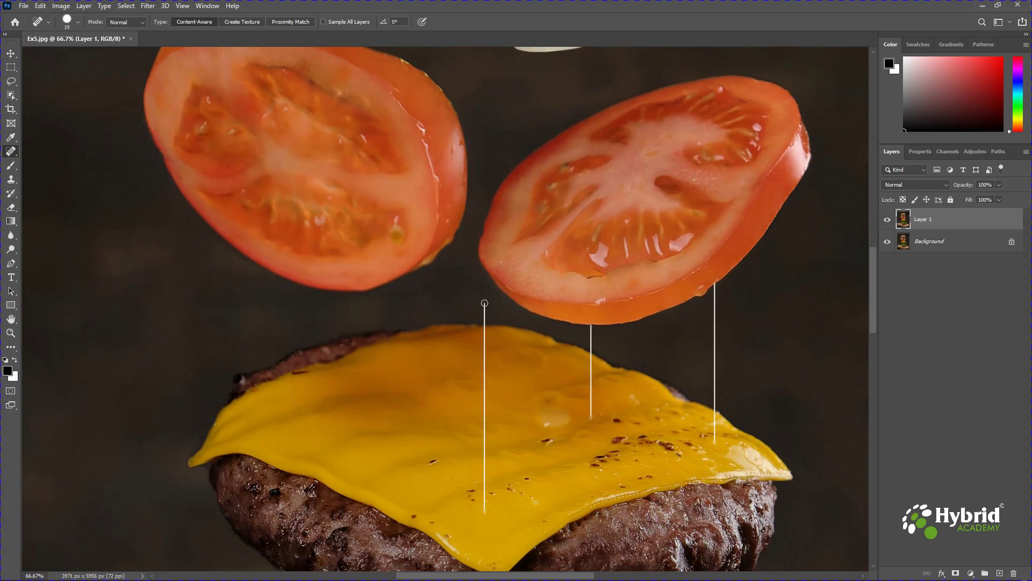
click(485, 304)
shift+click(485, 511)
click(591, 324)
shift+click(591, 422)
click(715, 283)
shift+click(715, 439)
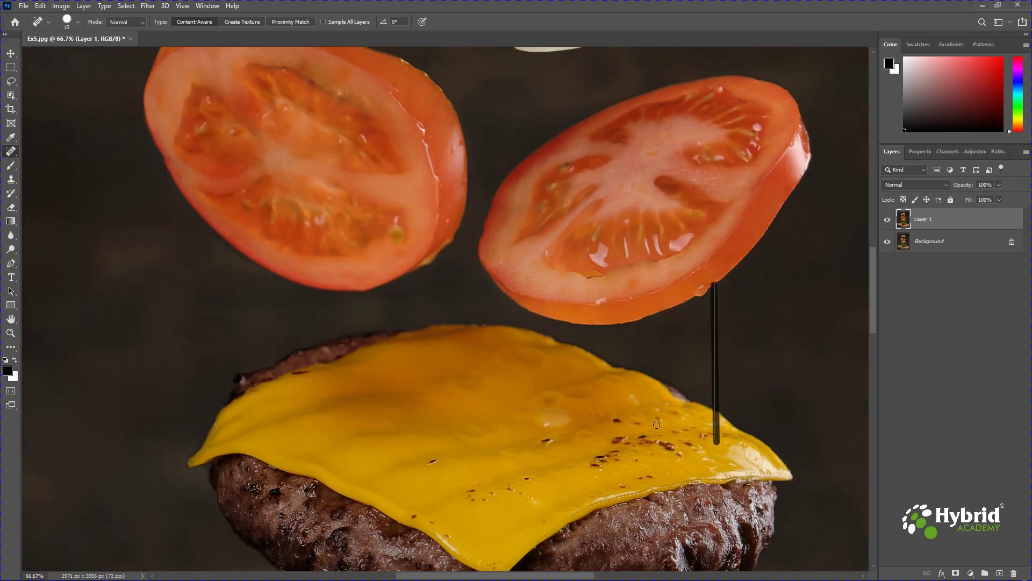
Heal the three leftmost strings between the patty and the lettuce with straight strokes
scroll(513, 470, down, 10)
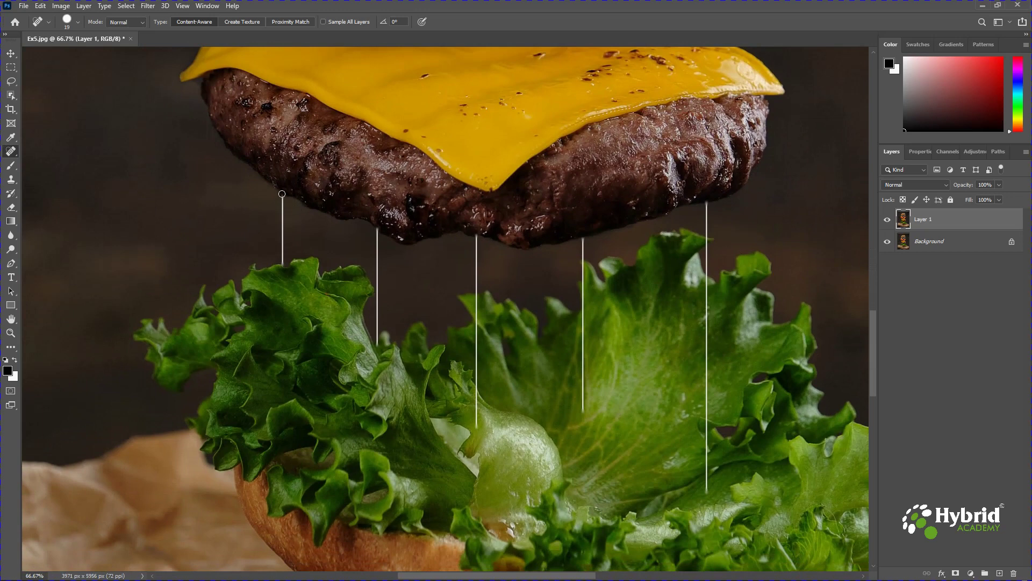
click(281, 274)
shift+click(281, 194)
click(378, 227)
shift+click(378, 350)
click(476, 236)
shift+click(476, 425)
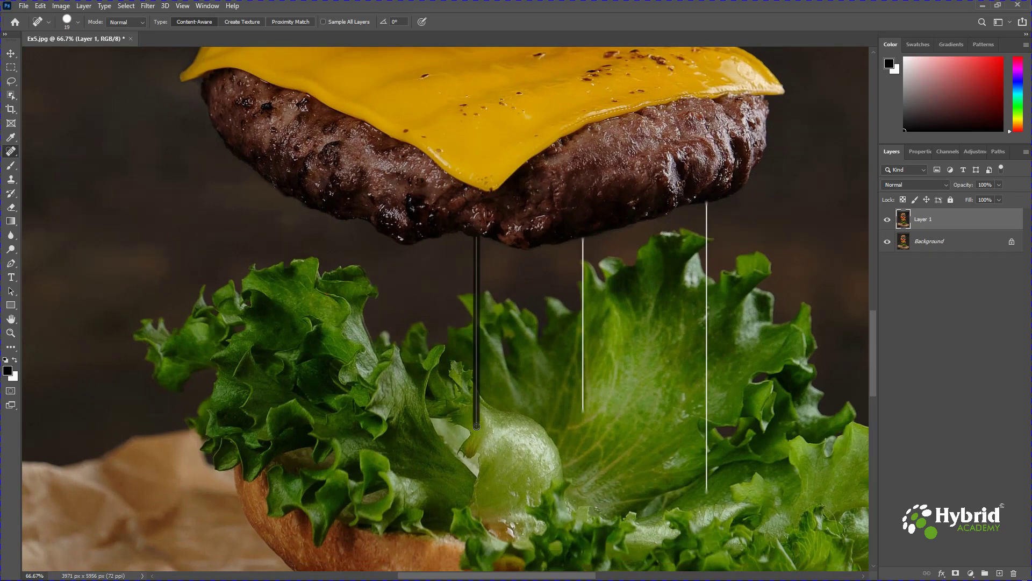
Heal the two remaining strings running from the patty over the lettuce and fit the whole image in view
click(583, 412)
shift+click(583, 239)
click(707, 203)
shift+click(706, 492)
mouse_move(537, 474)
mouse_down()
mouse_move(542, 247)
mouse_move(518, 306)
mouse_up()
key(ctrl+0)
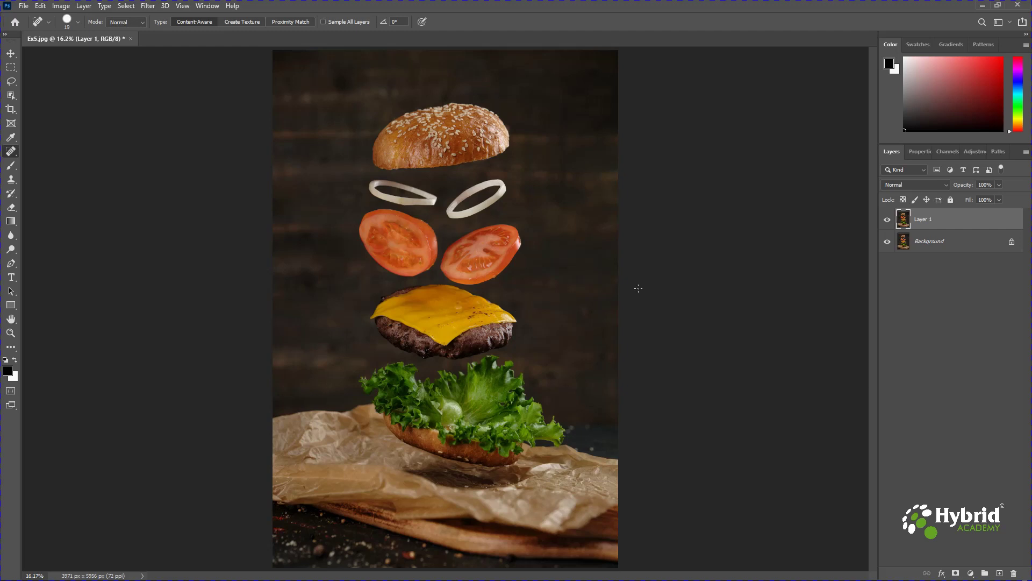
Apply Levels to Layer 1 with input levels of 9, 0.94 and 220
key(ctrl+l)
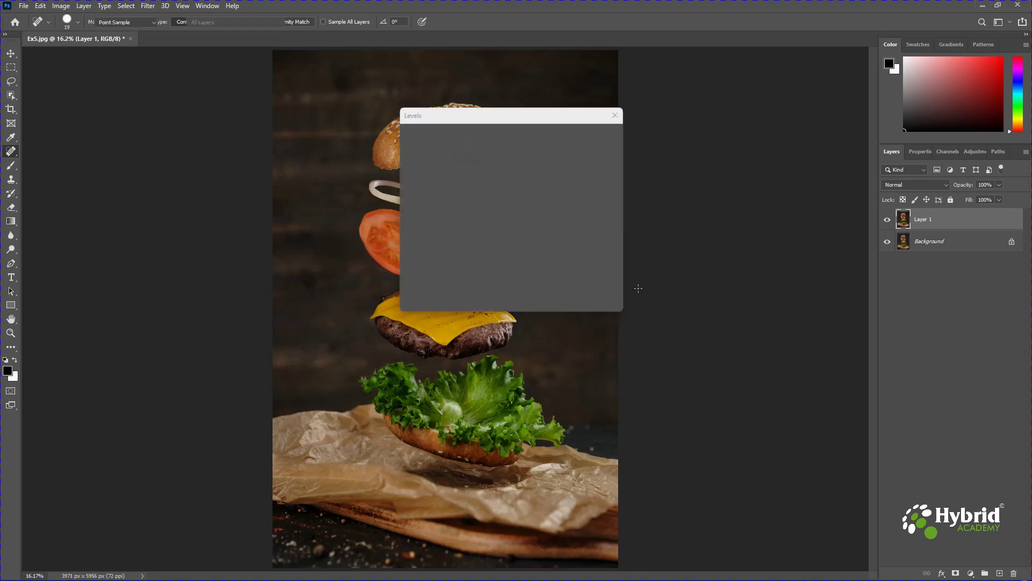
drag(496, 116, 684, 125)
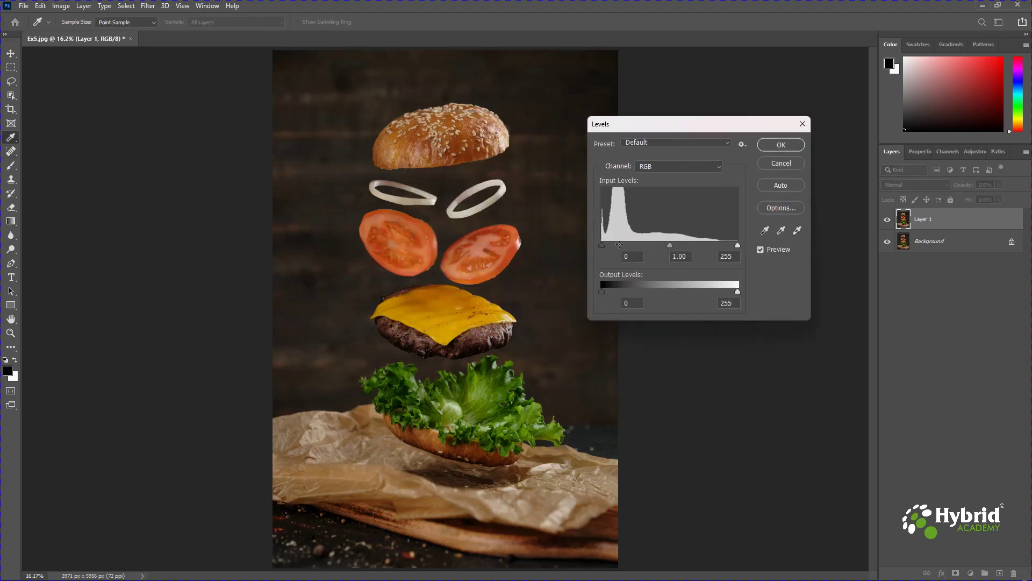
drag(606, 246, 606, 246)
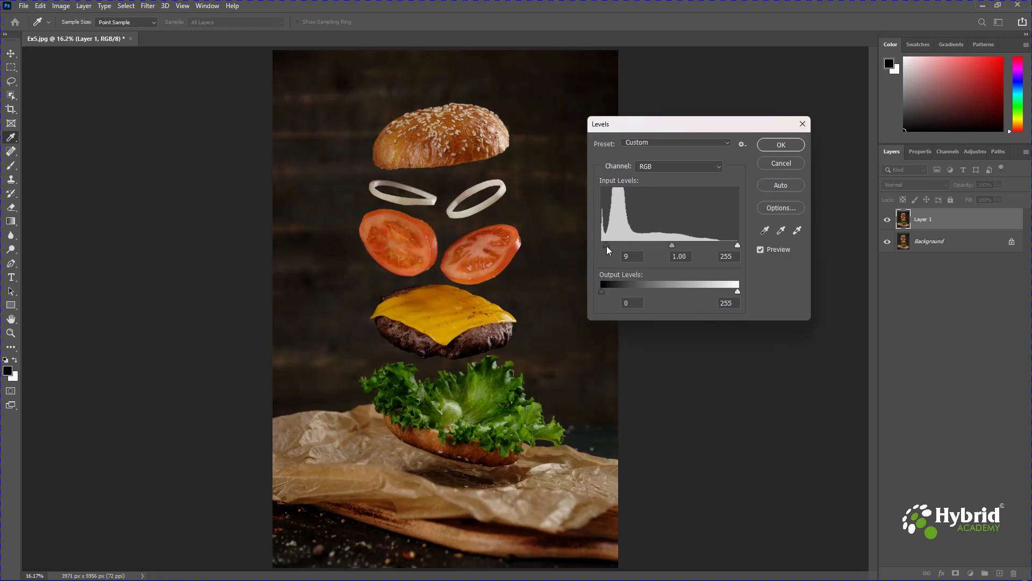
drag(737, 247, 665, 245)
click(772, 149)
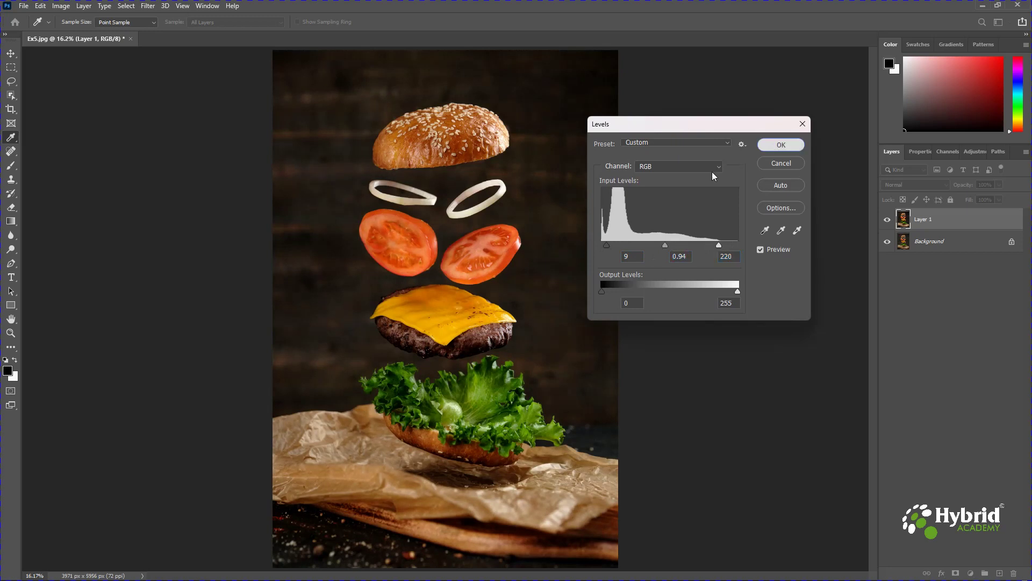
Brighten Layer 1 with an RGB Curves adjustment using points at input 164, output 179 and input 88, output 99
key(ctrl+m)
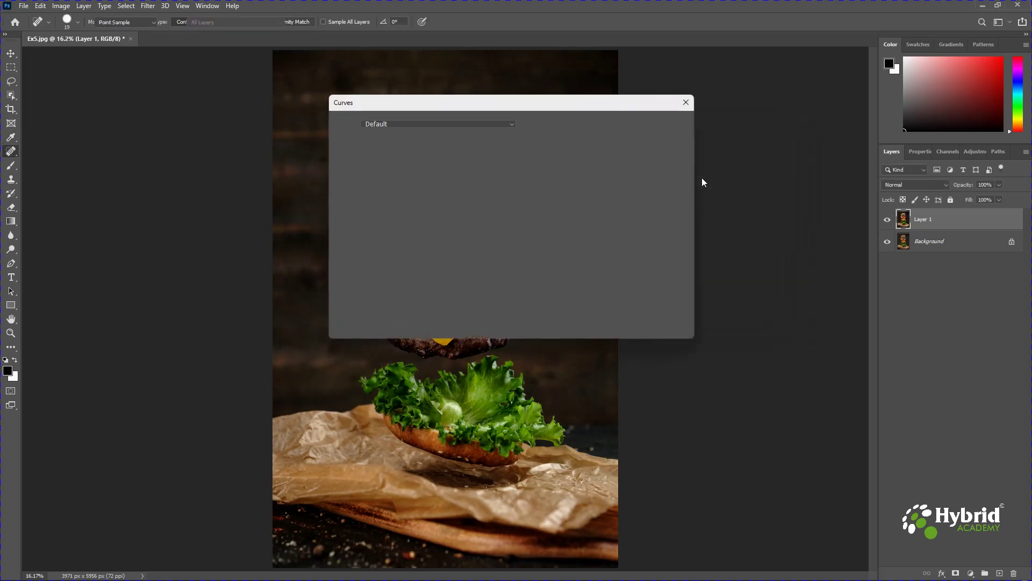
drag(570, 102, 813, 129)
click(715, 226)
drag(716, 225, 715, 221)
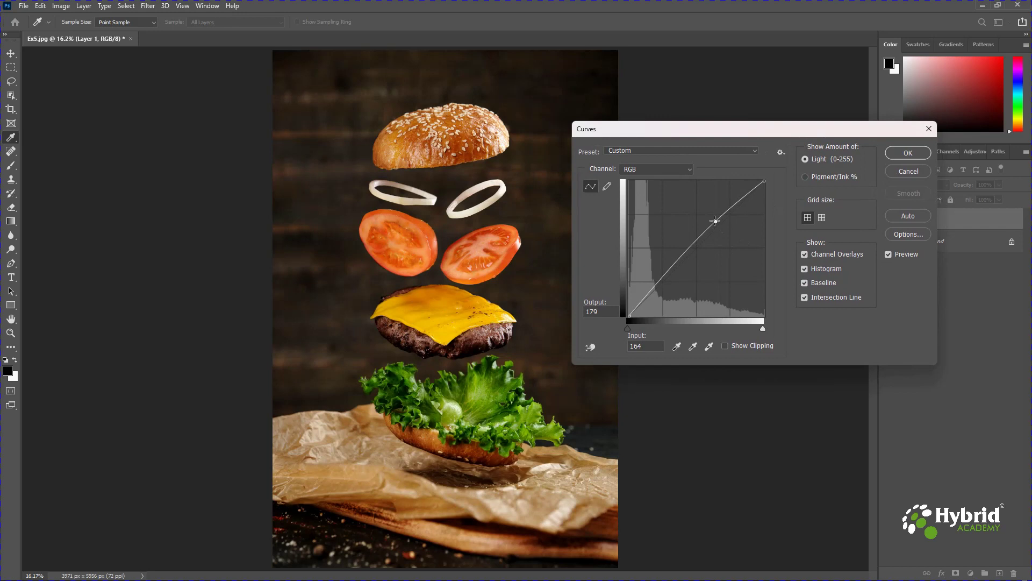
click(677, 264)
drag(677, 264, 675, 263)
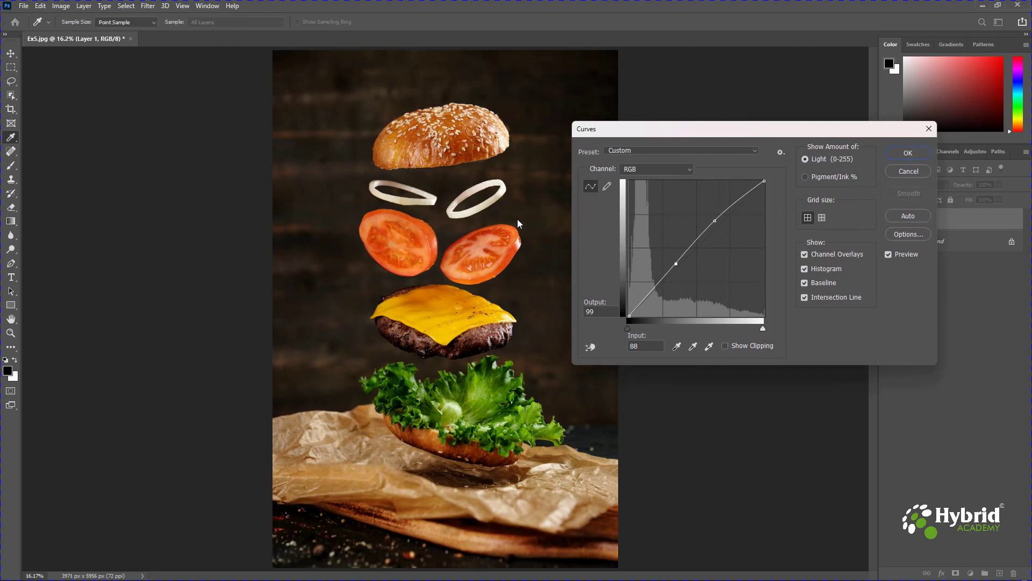
click(889, 156)
Apply a Vibrance adjustment to Layer 1 with vibrance at +82 and a slightly raised saturation
click(67, 8)
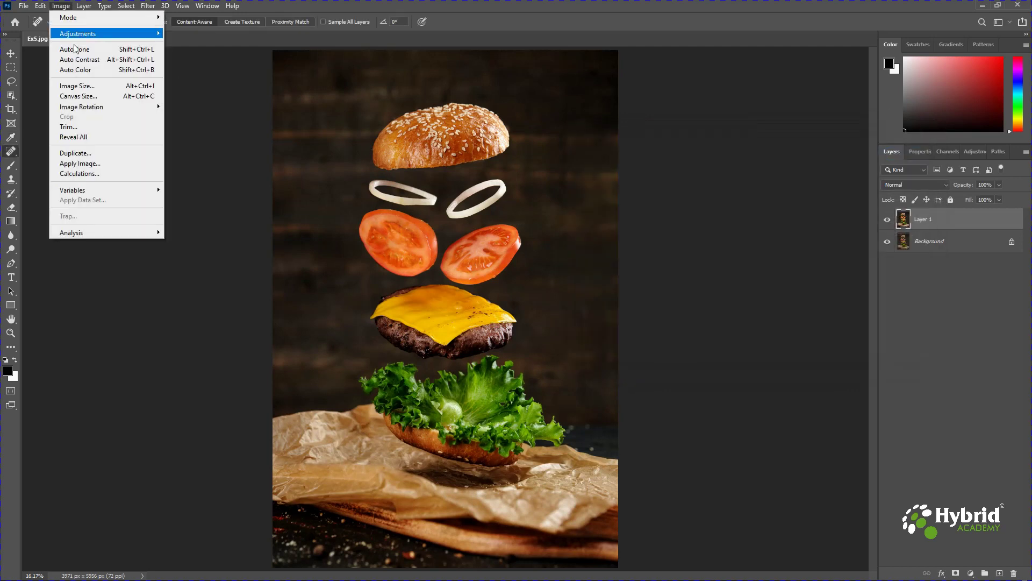
mouse_move(156, 33)
click(201, 79)
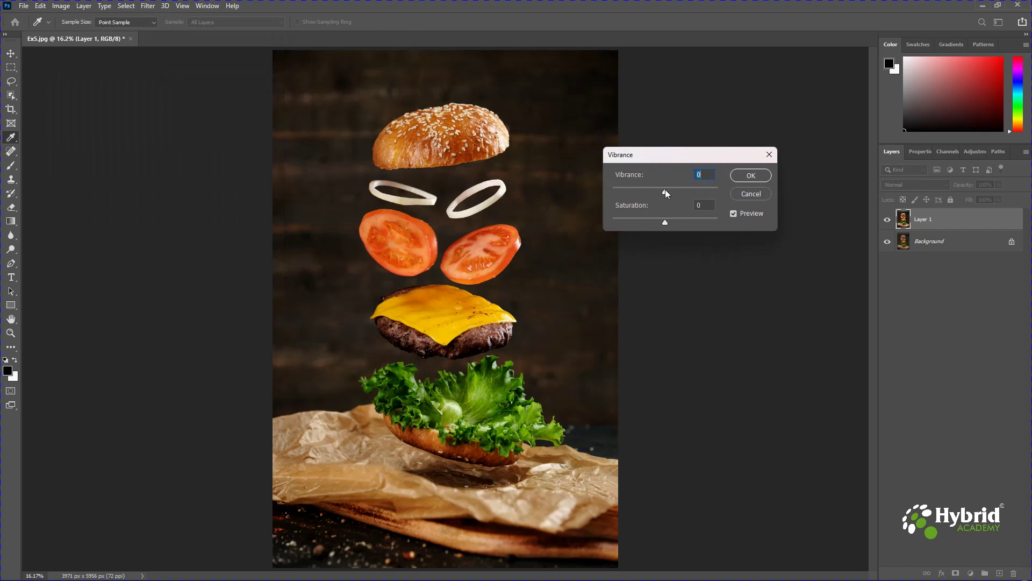
drag(701, 192, 705, 192)
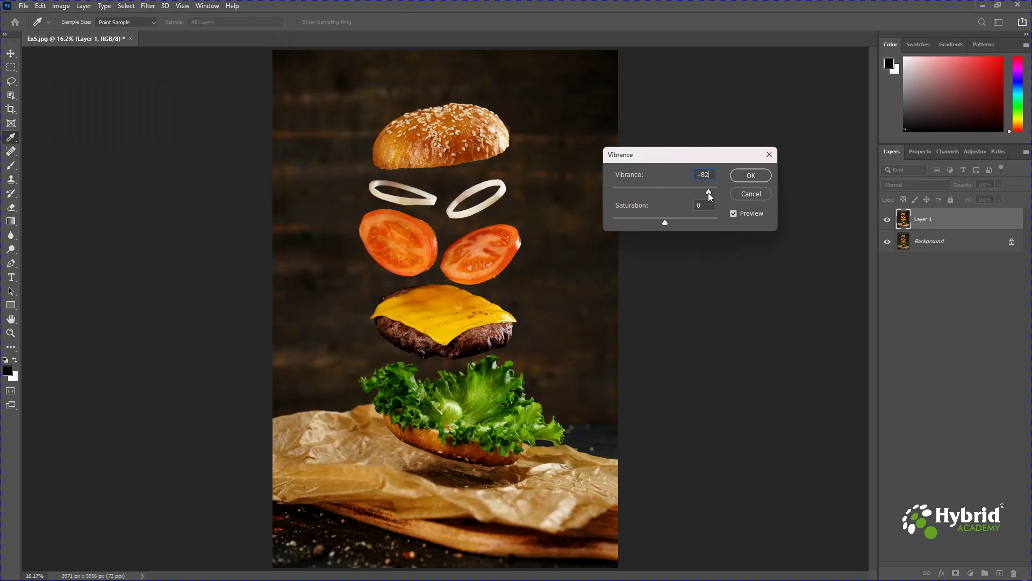
click(704, 206)
key(Up)
click(743, 176)
key(j)
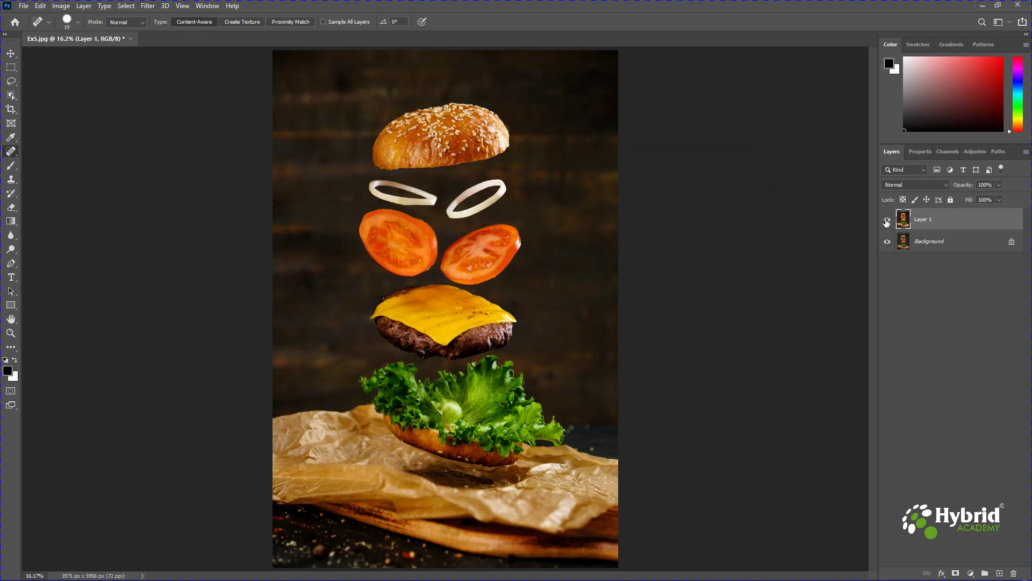
Toggle Layer 1's visibility off and on to compare the retouched burger with the original photo
click(887, 221)
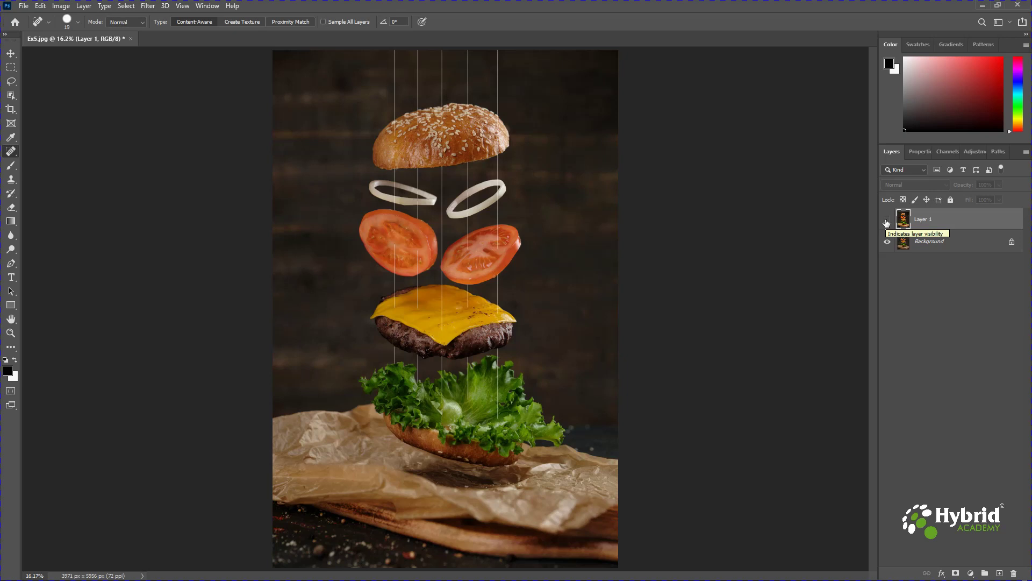
click(887, 221)
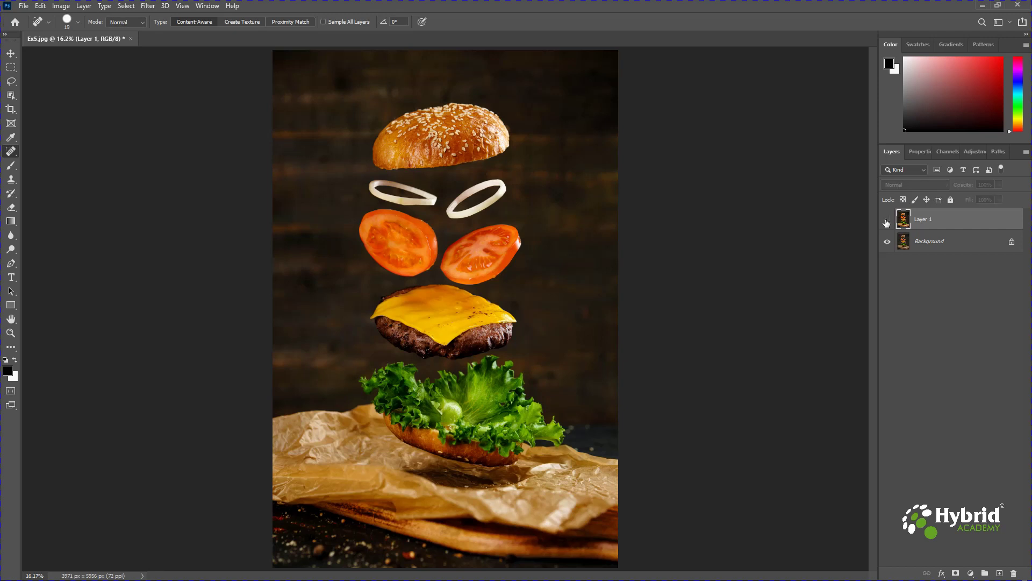
click(887, 221)
click(886, 221)
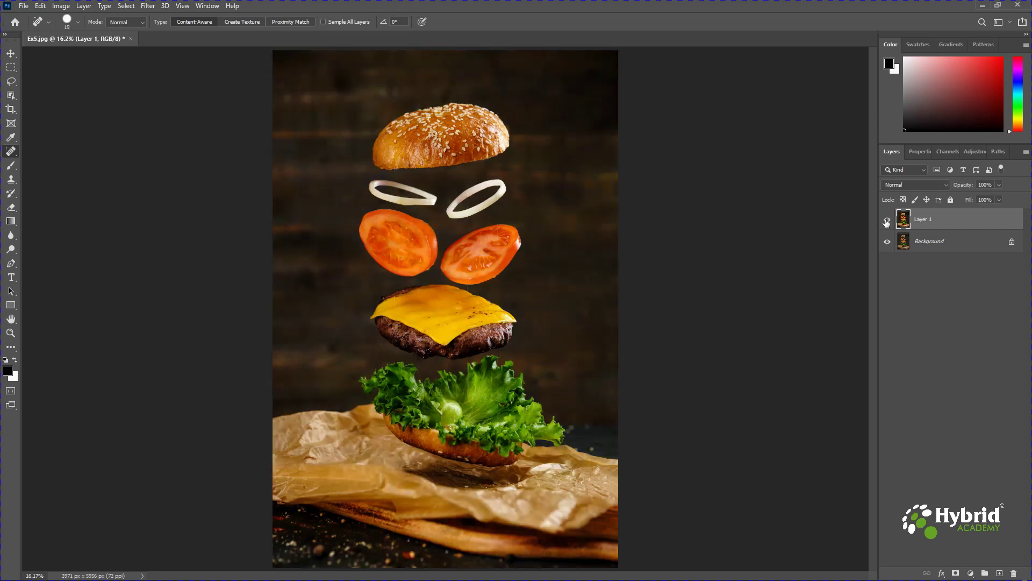